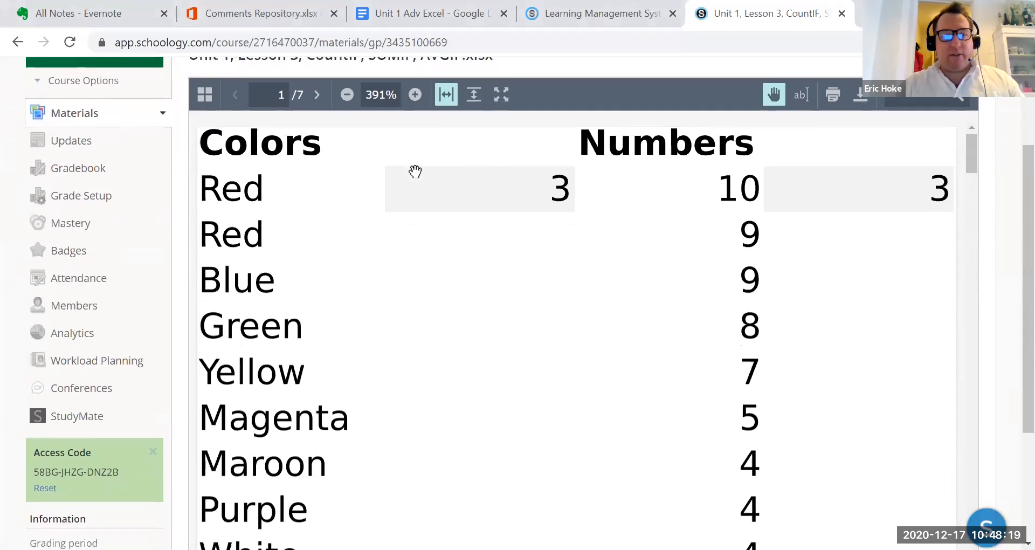
scroll(415, 172, "up", 1)
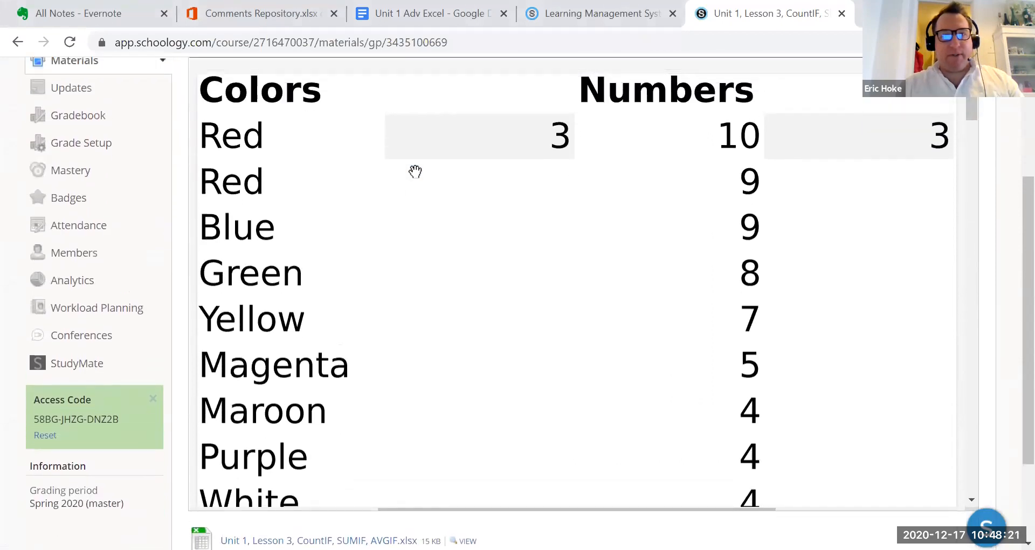
scroll(415, 171, "up", 2)
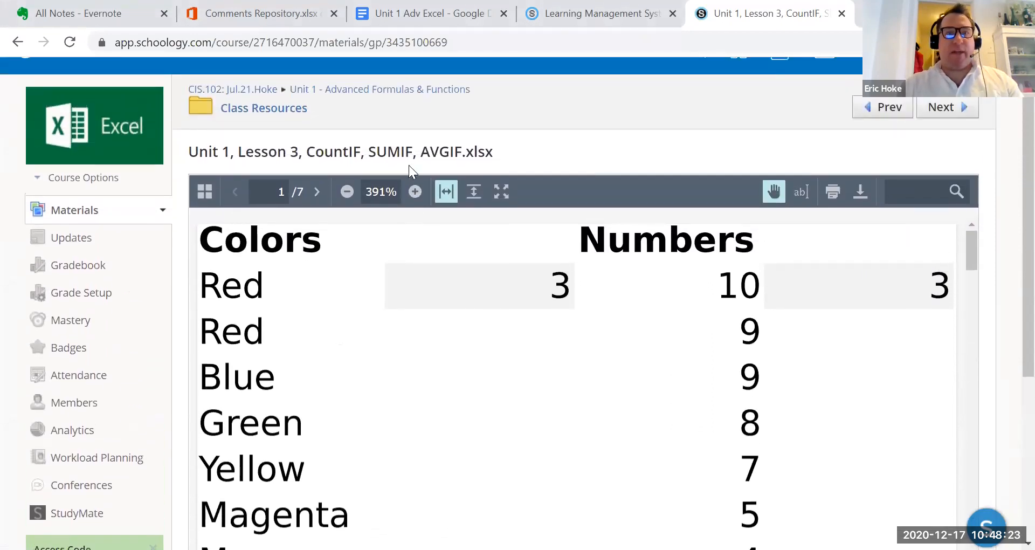
scroll(408, 165, "up", 1)
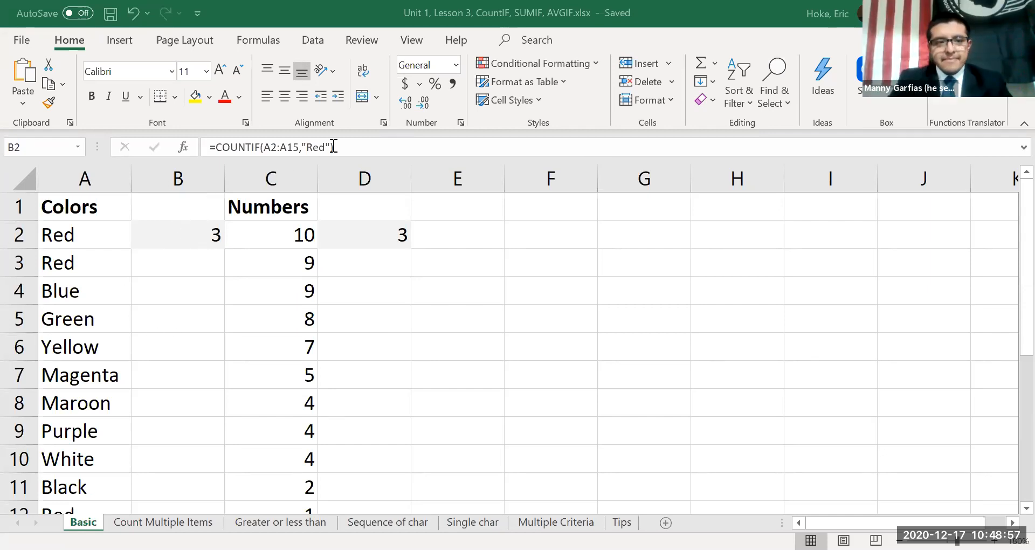
Look through the color entries in column A of the Basic sheet, from the Colors heading down to the end of the list.
left_click(364, 147)
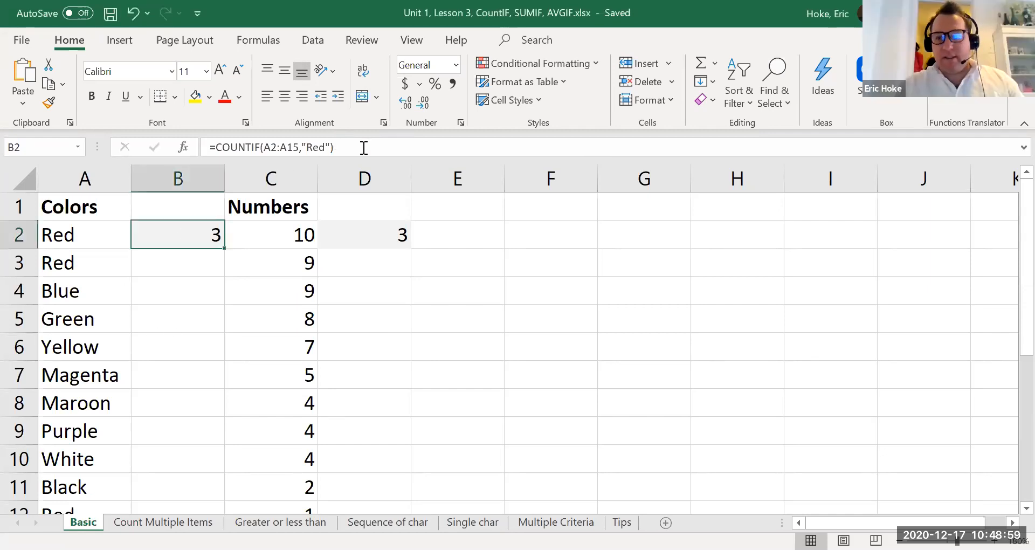
left_click(995, 540)
left_click(994, 541)
left_click(995, 541)
left_click(995, 541)
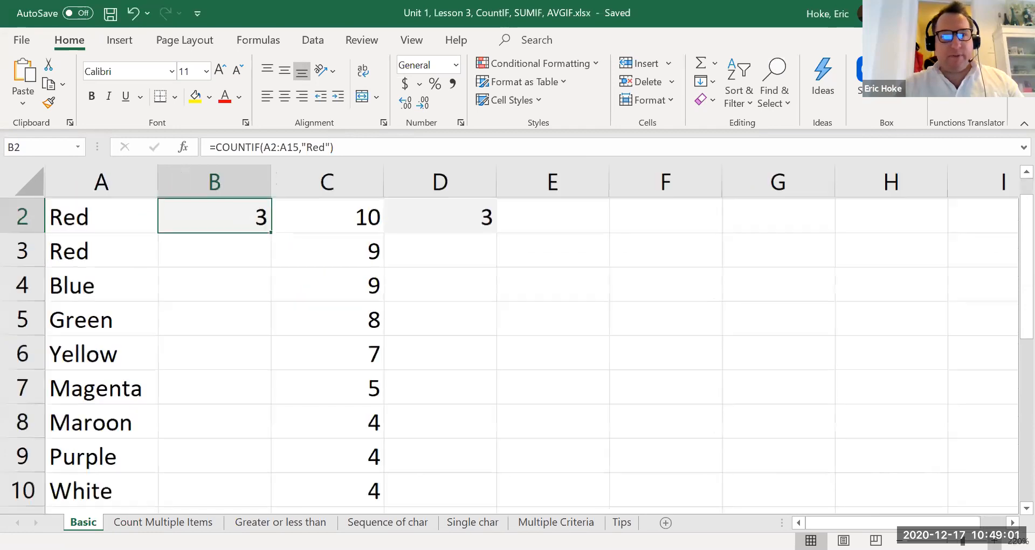
left_click(994, 541)
left_click(258, 367)
key("Up")
key("Up")
key("Up")
key("Up")
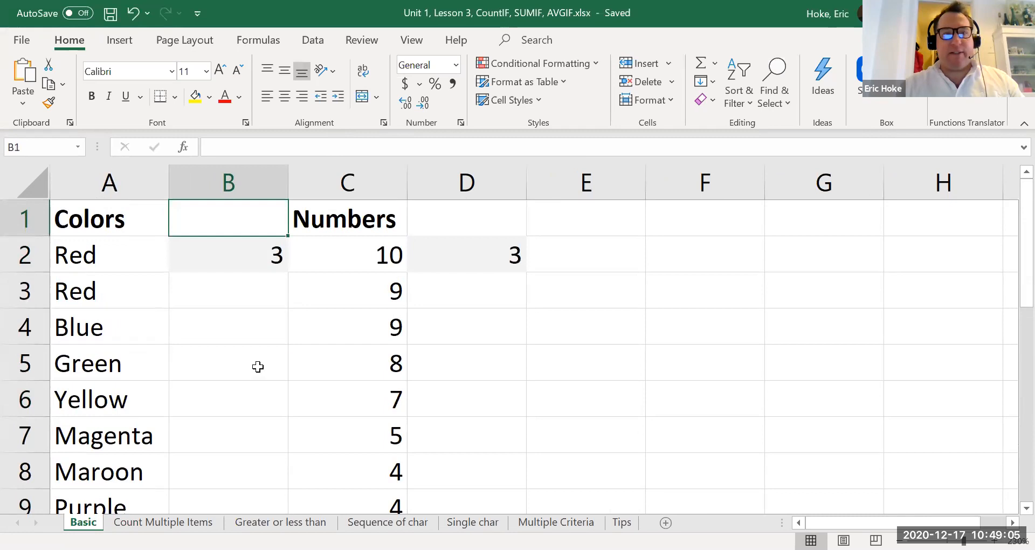
key("Left")
key("Down")
key("Down")
key("Down")
key("Down")
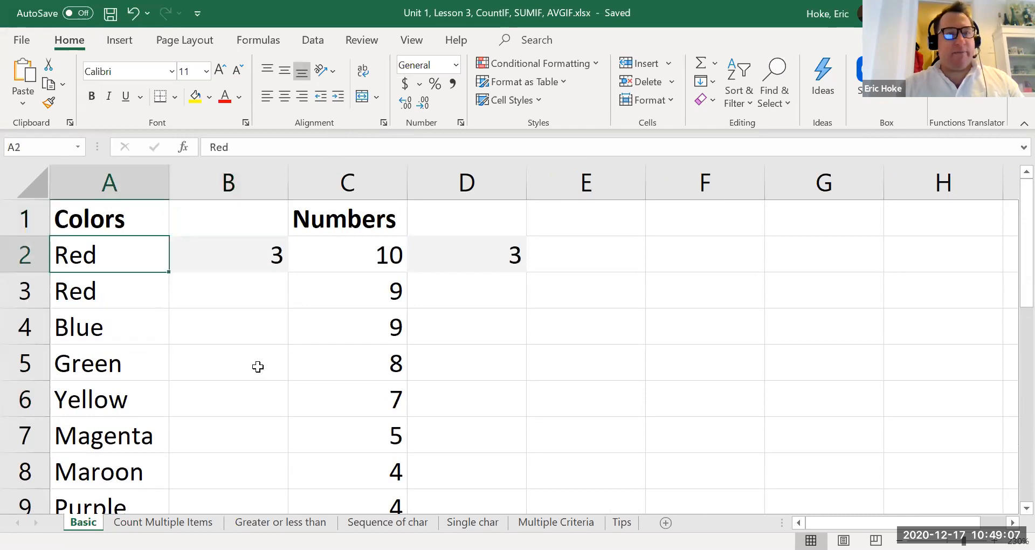
key("Down")
key("Down")
key("Down")
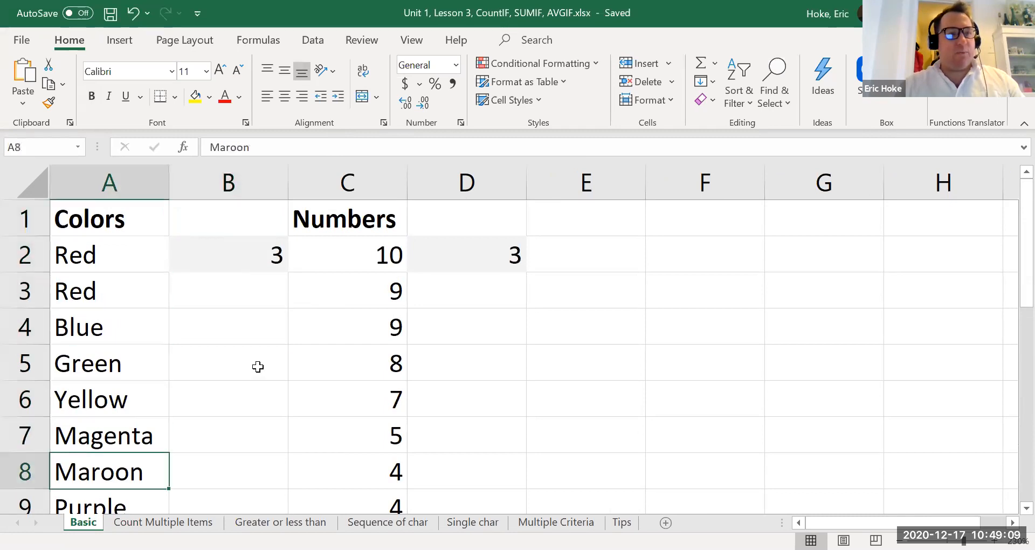
key("Down")
key("Down")
key("Down")
key("Down")
key("Down")
key("Down")
key("Down")
key("Down")
key("Up")
key("Page_Up")
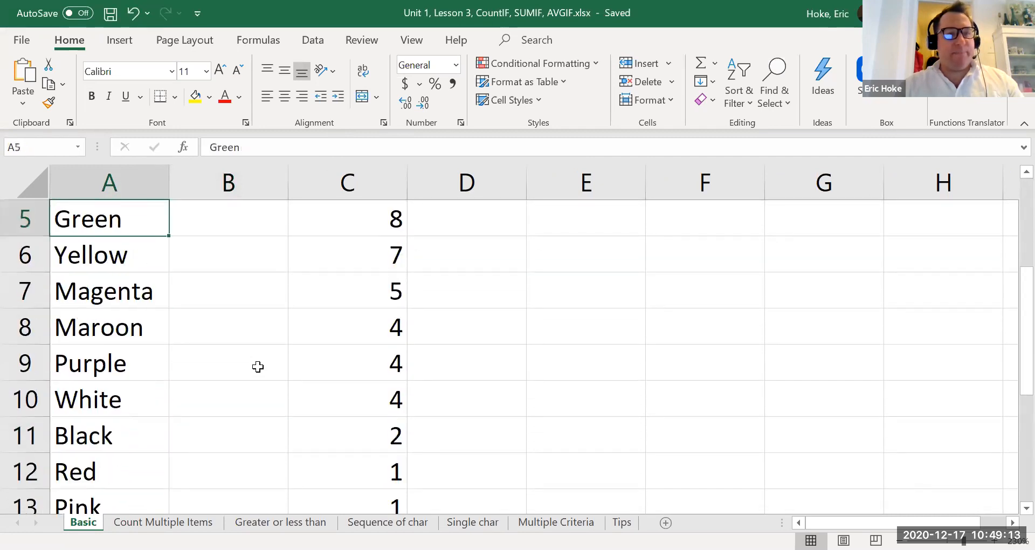
key("Page_Up")
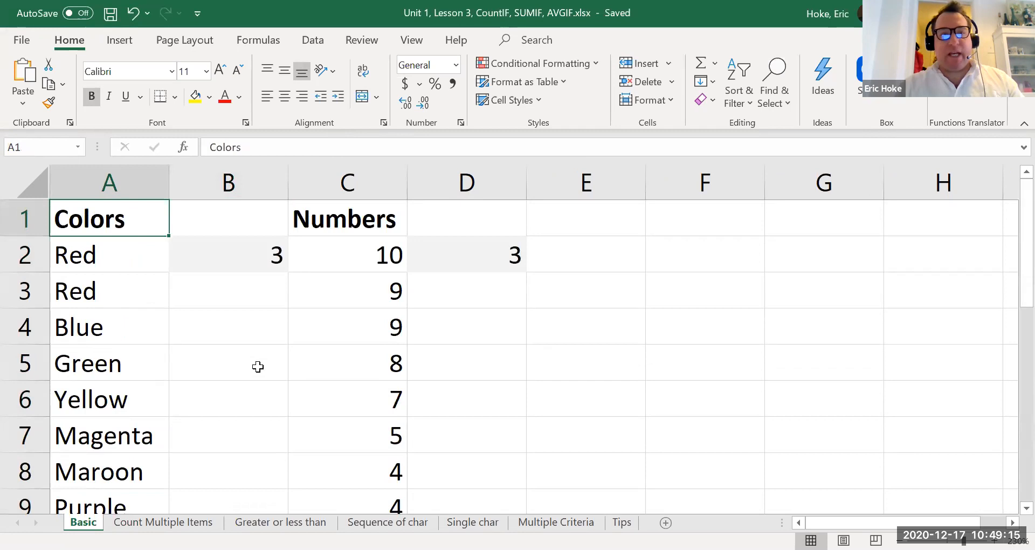
Check each color from A2 through A15 one by one for entries that read Red.
key("Down")
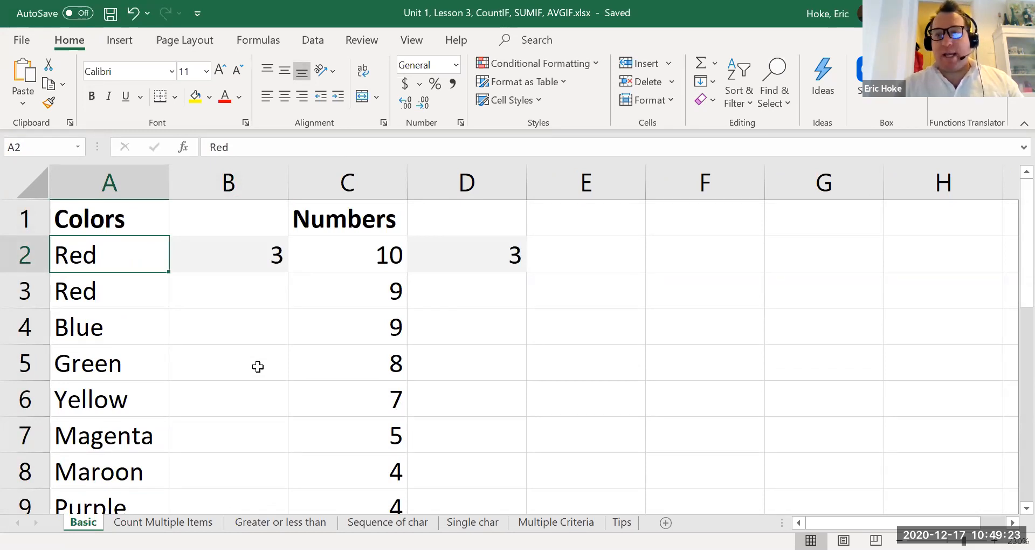
key("Down")
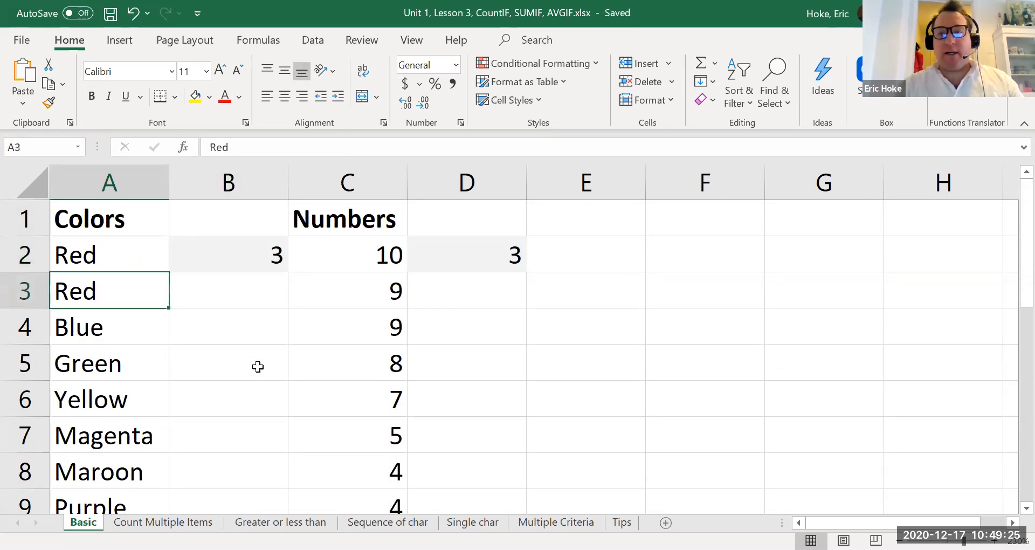
key("Down")
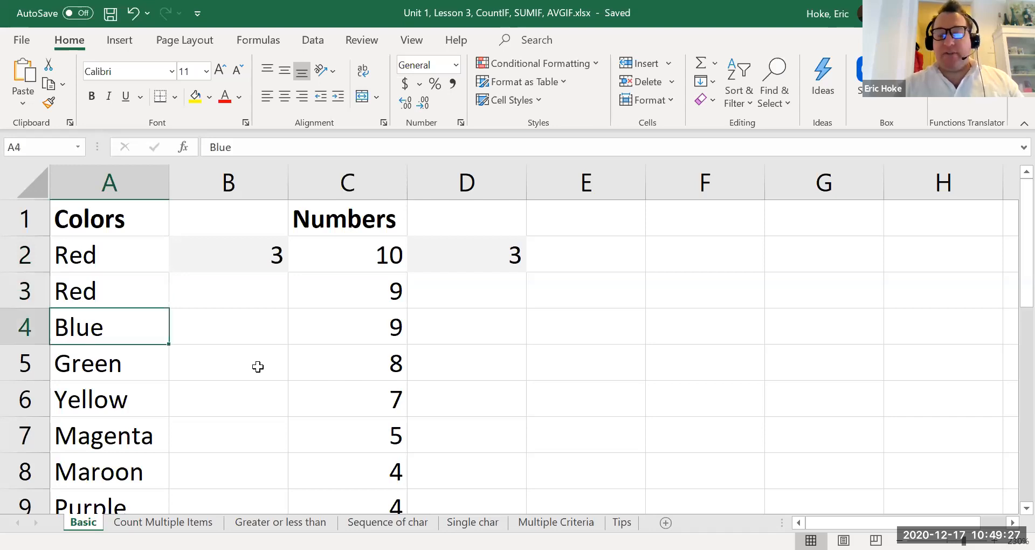
key("Down")
key("Down")
key("Down")
key("Down")
key("Down")
key("Down")
key("Down")
key("Down")
key("Down")
key("Down")
key("Down")
key("Down")
key("Up")
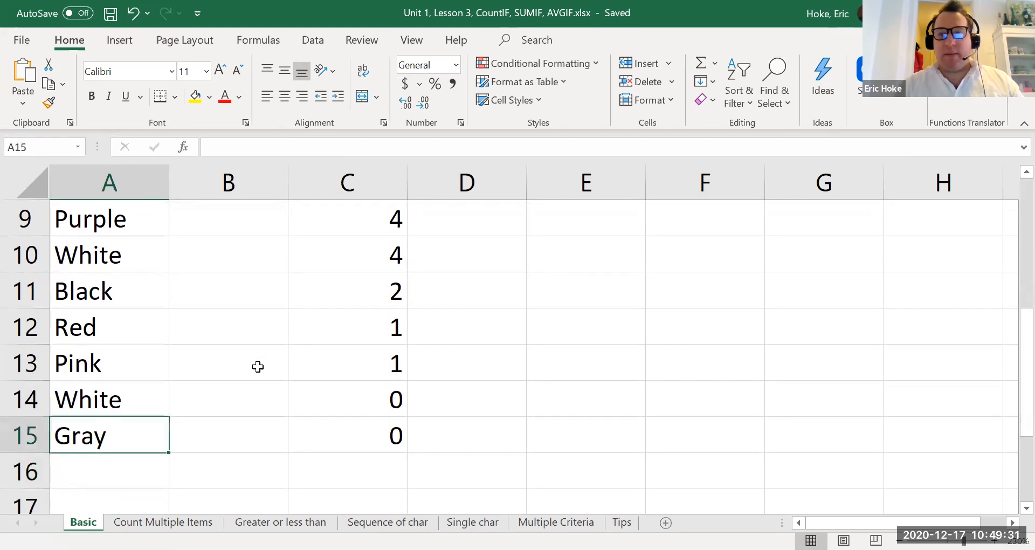
Examine the column B cells beside the color list and the Red entries in A3 and A2.
key("ctrl+Home")
key("Down")
key("Down")
key("Down")
key("Right")
key("Up")
key("Down")
key("Down")
key("Down")
key("Down")
key("Down")
key("Down")
key("Down")
key("Down")
key("Up")
key("Up")
key("Up")
key("Up")
key("Up")
key("Up")
key("Up")
key("Up")
key("Up")
key("Up")
key("Down")
key("Down")
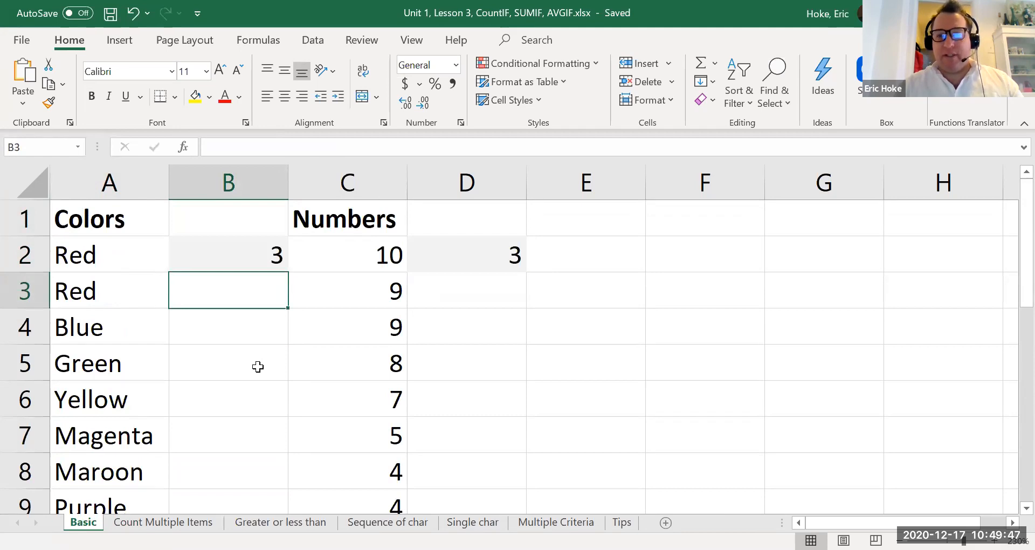
key("Left")
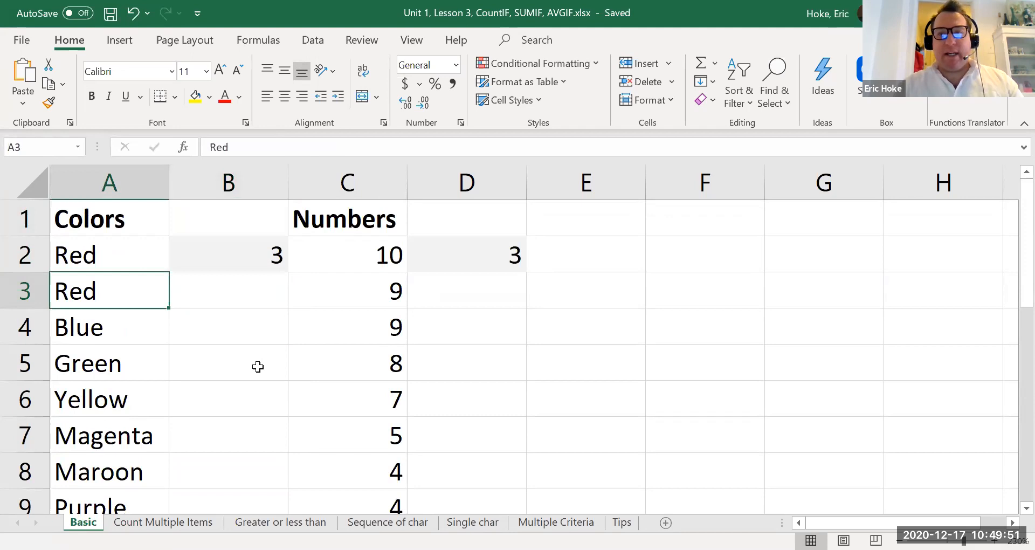
key("Up")
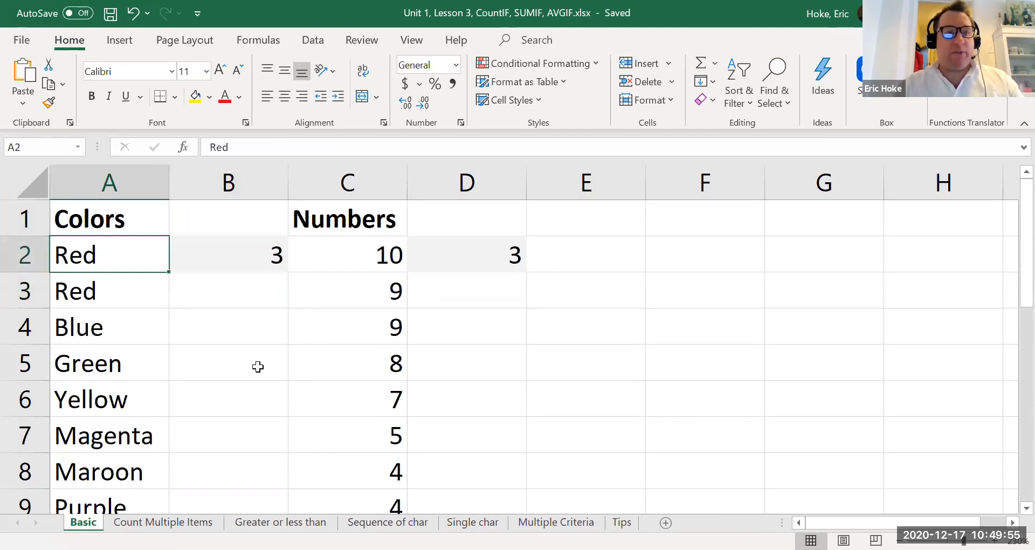
Inspect the COUNTIF formula in B2, examining its function name, range argument and criteria argument in turn.
key("Right")
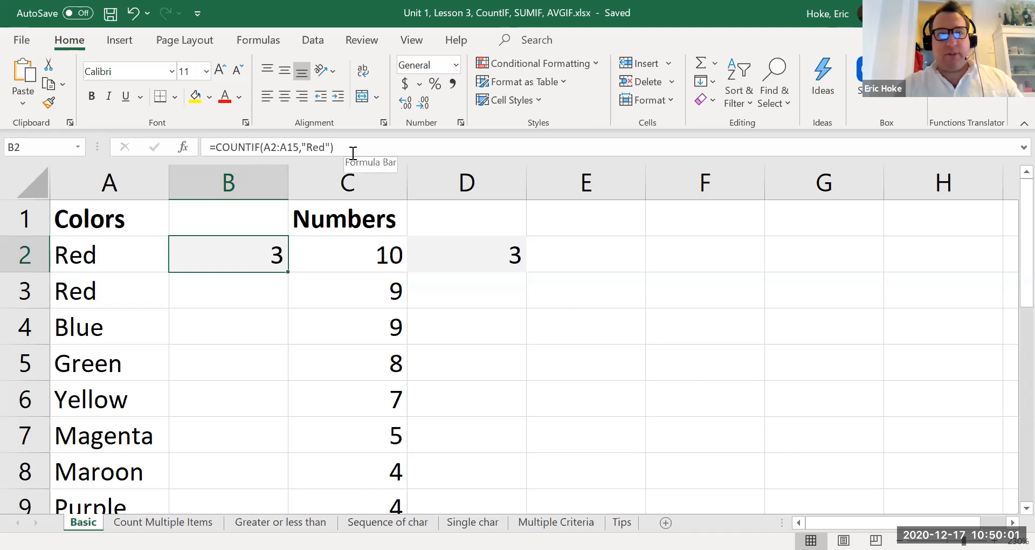
left_click(251, 143)
left_click(211, 144)
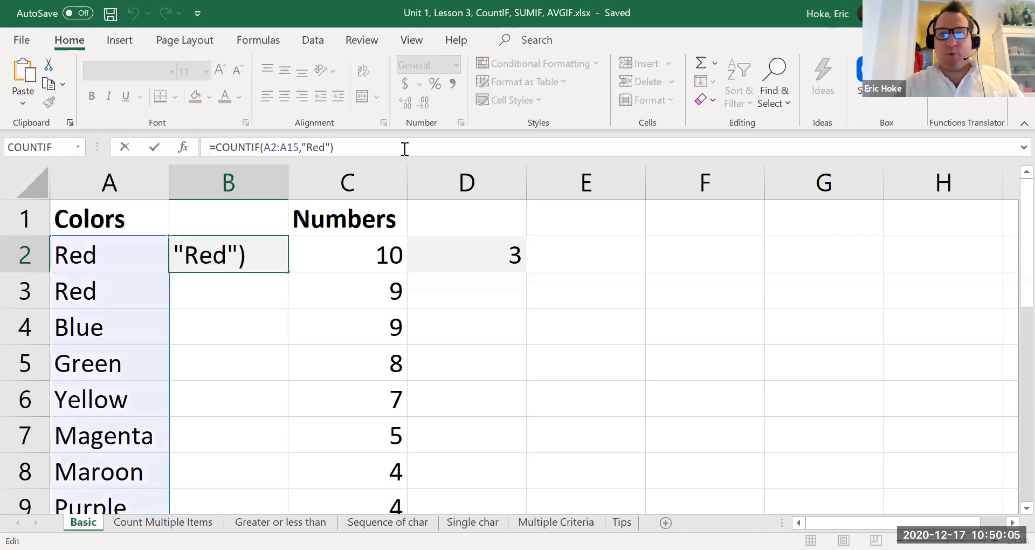
key("Right")
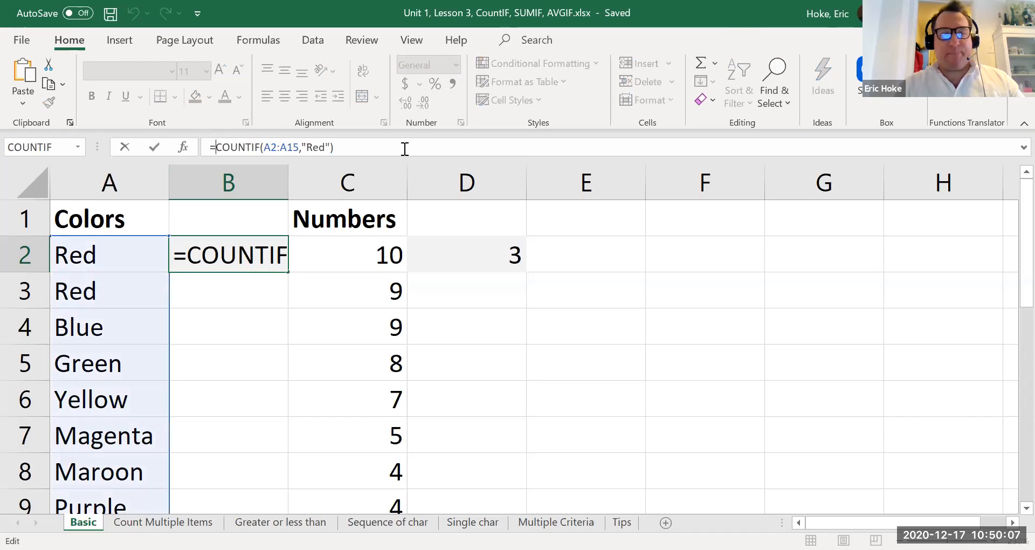
key("Right")
key("Right")
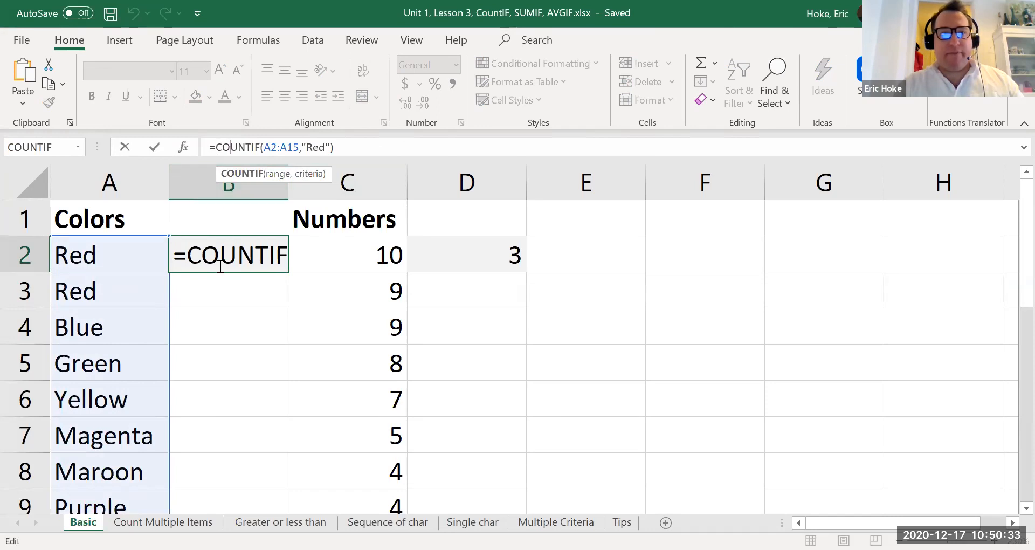
left_click(279, 147)
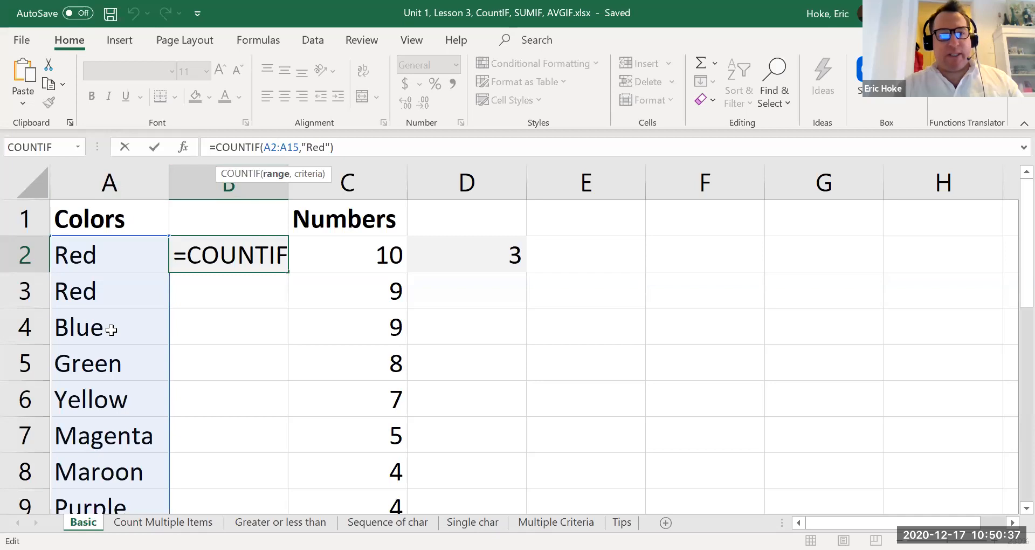
key("Right")
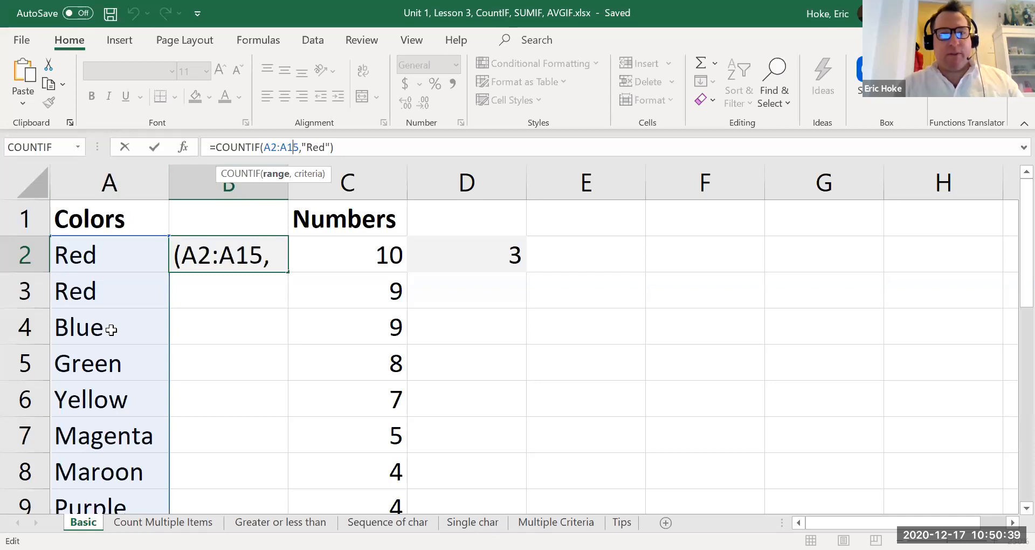
key("Right")
key("Right")
key("Right")
key("Right")
key("Right")
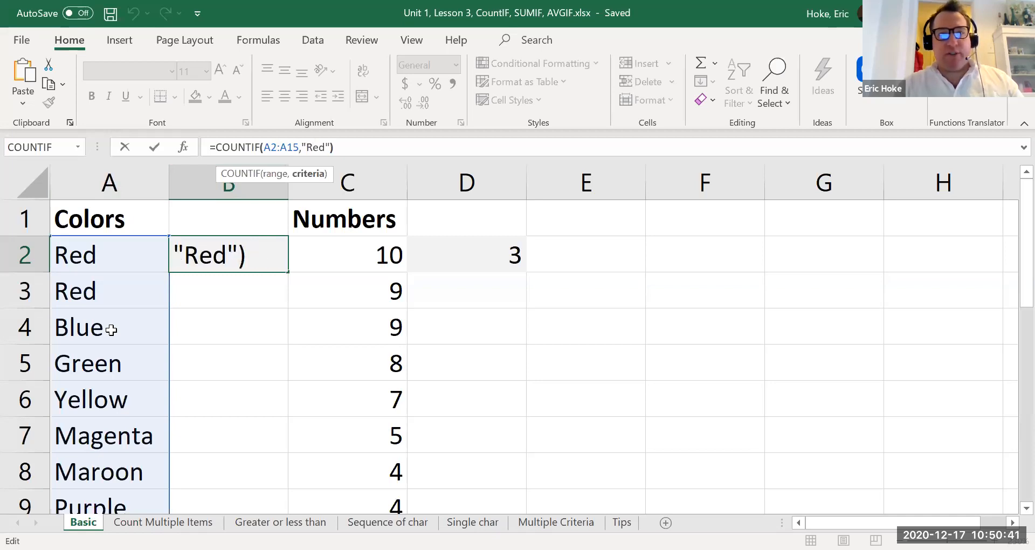
key("Right")
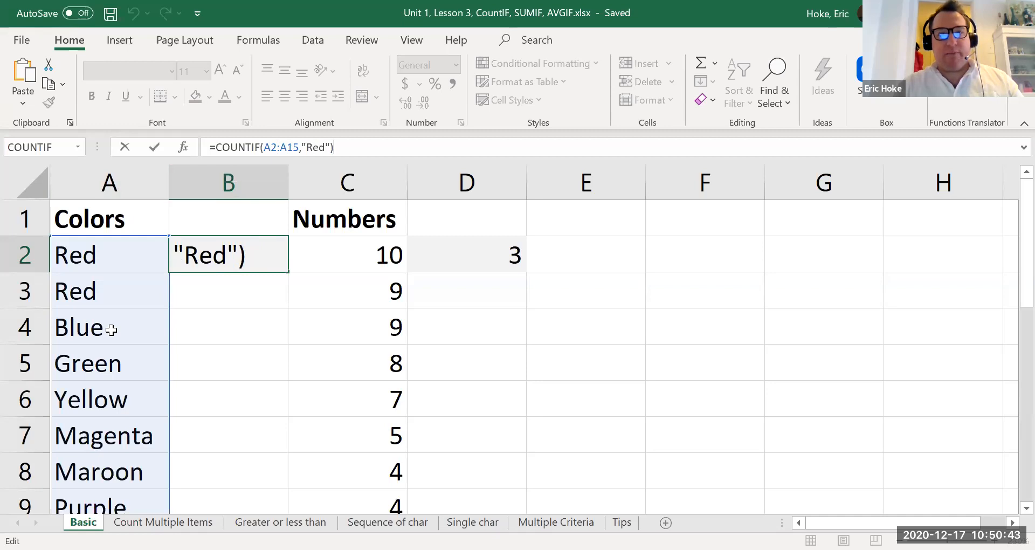
key("Return")
key("Up")
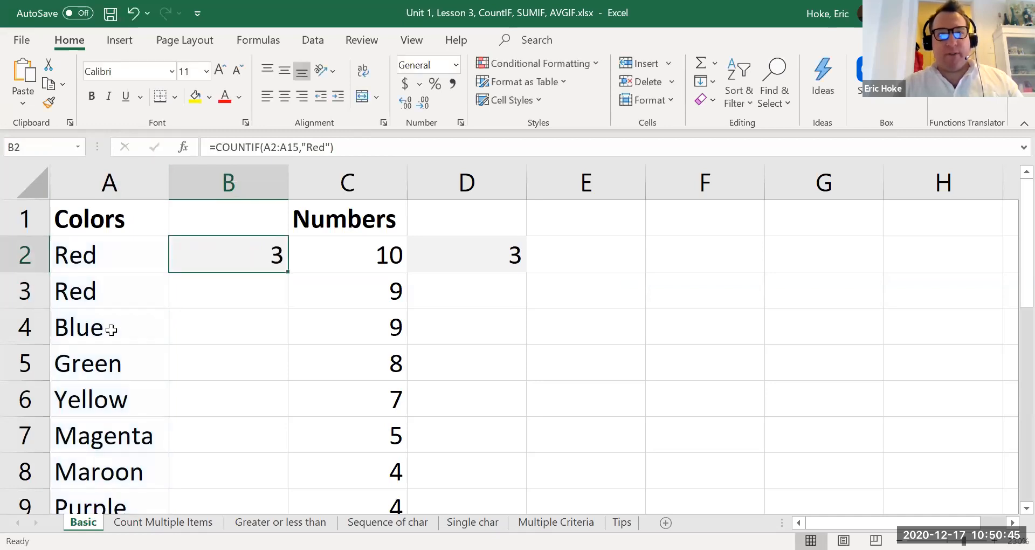
Try to copy the COUNTIF formula text from B2 into B3, and undo the paste.
left_click(283, 146)
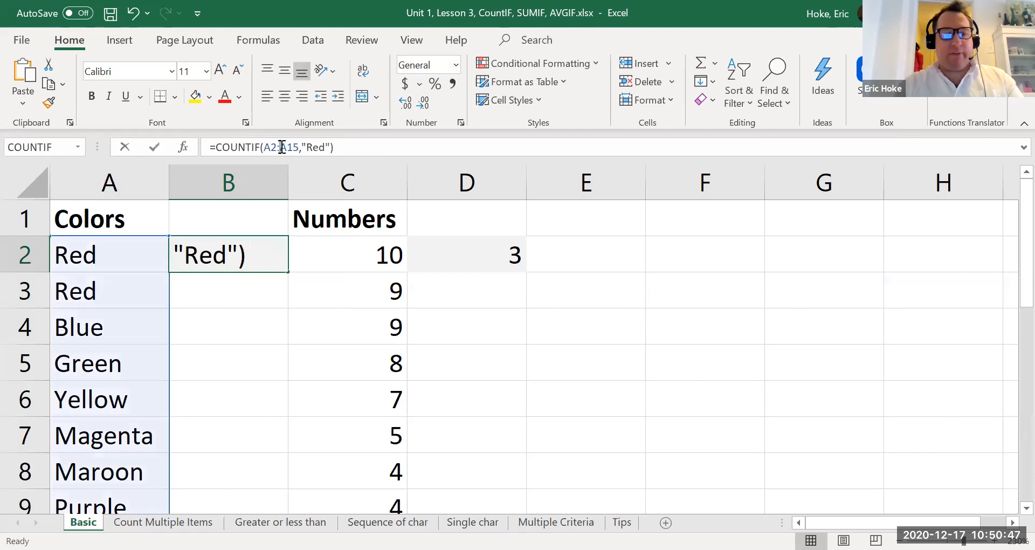
triple_click(283, 146)
key("ctrl+c")
left_click(215, 294)
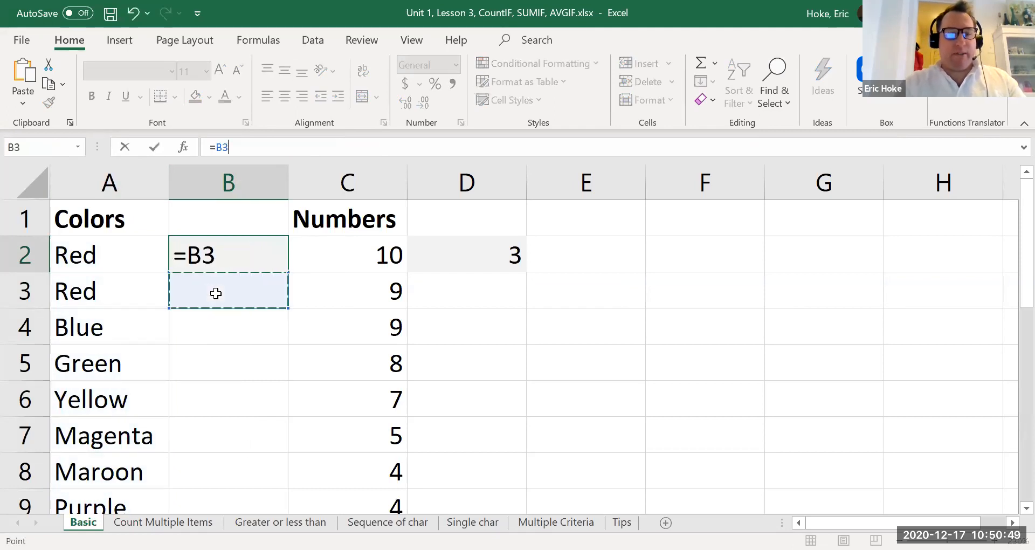
key("ctrl+v")
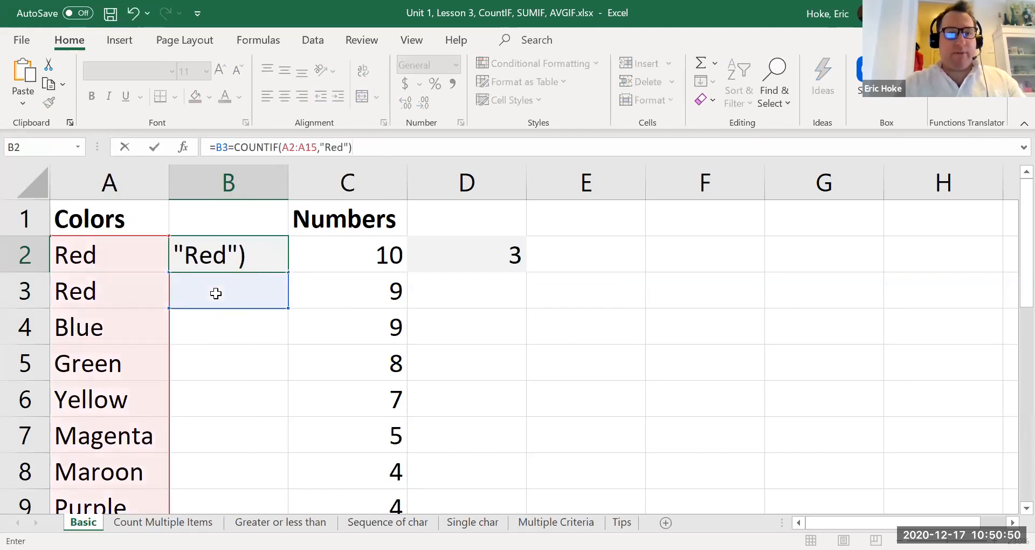
left_click(133, 15)
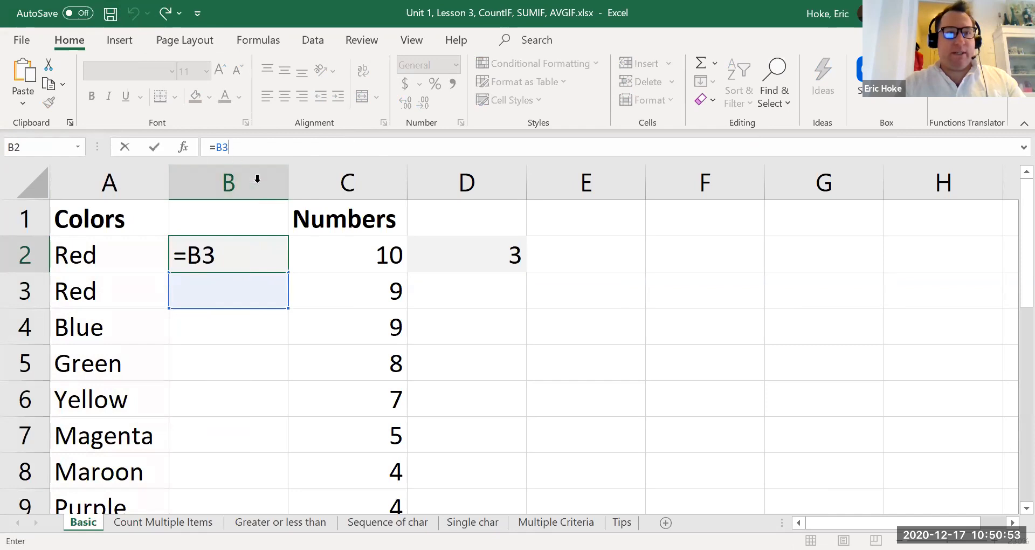
left_click(240, 358)
left_click(250, 261)
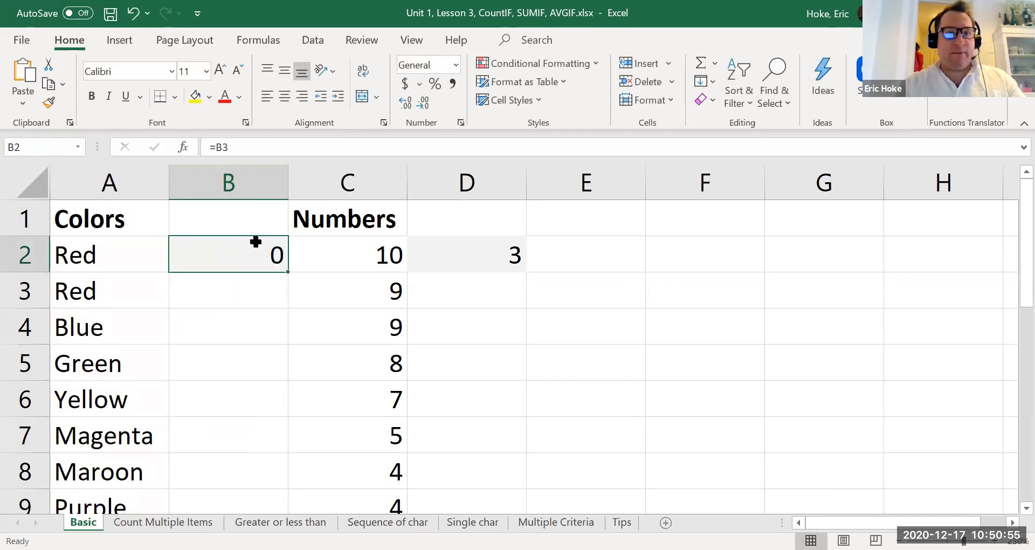
Rebuild the formula in B2 as =COUNTIF(A2:A15, "Red") to count the Red entries in the Colors list.
left_click(254, 155)
key("BackSpace")
key("BackSpace")
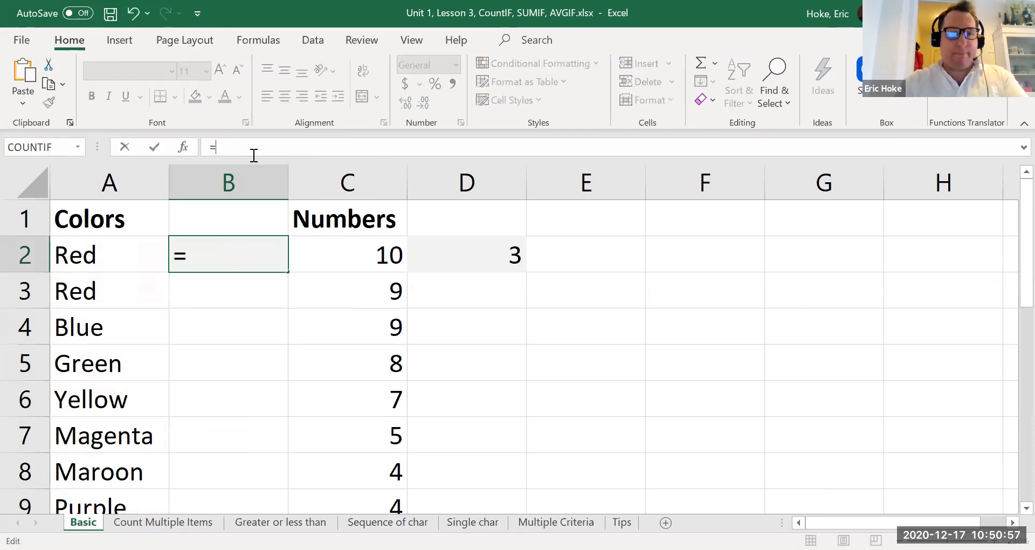
type("Count")
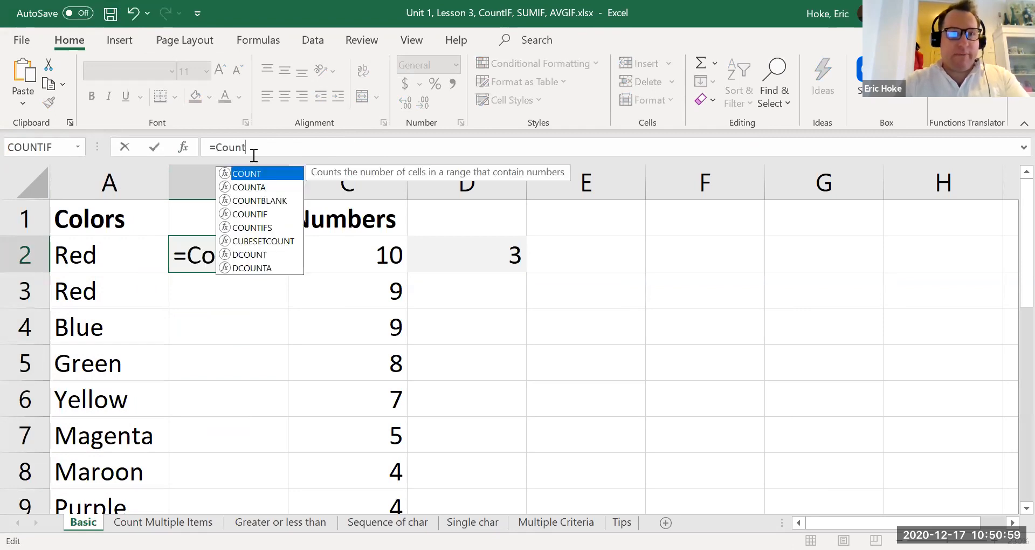
type("if(")
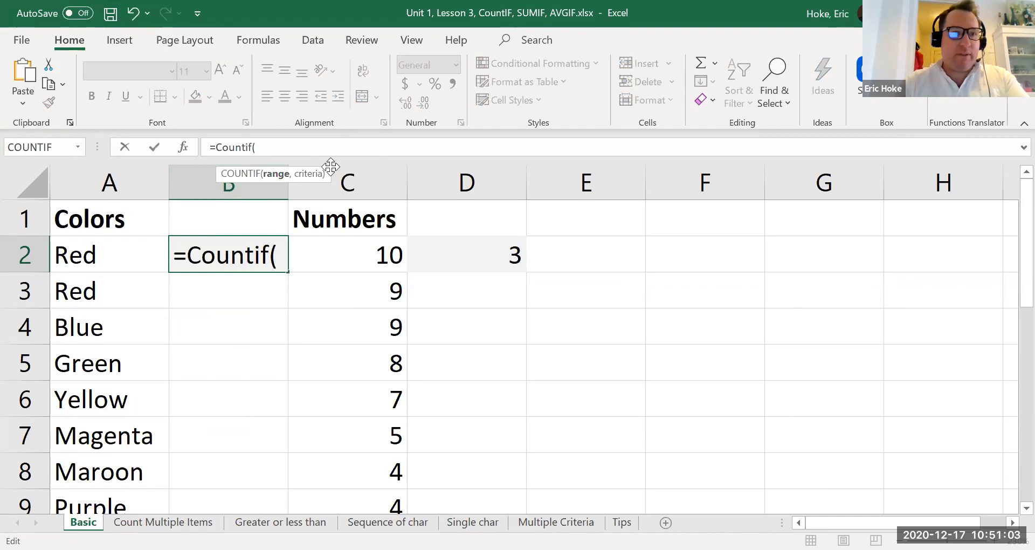
type("A2:")
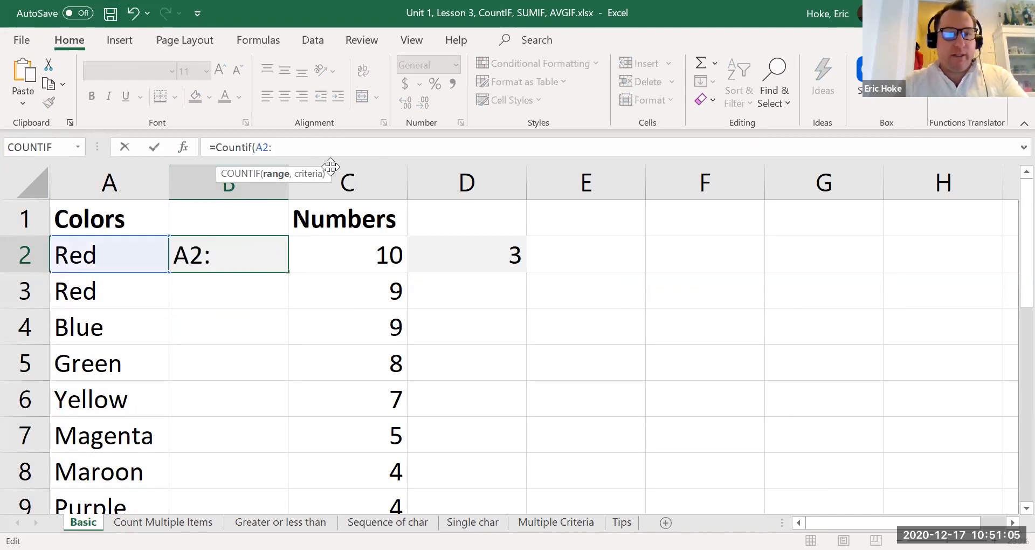
type("A15")
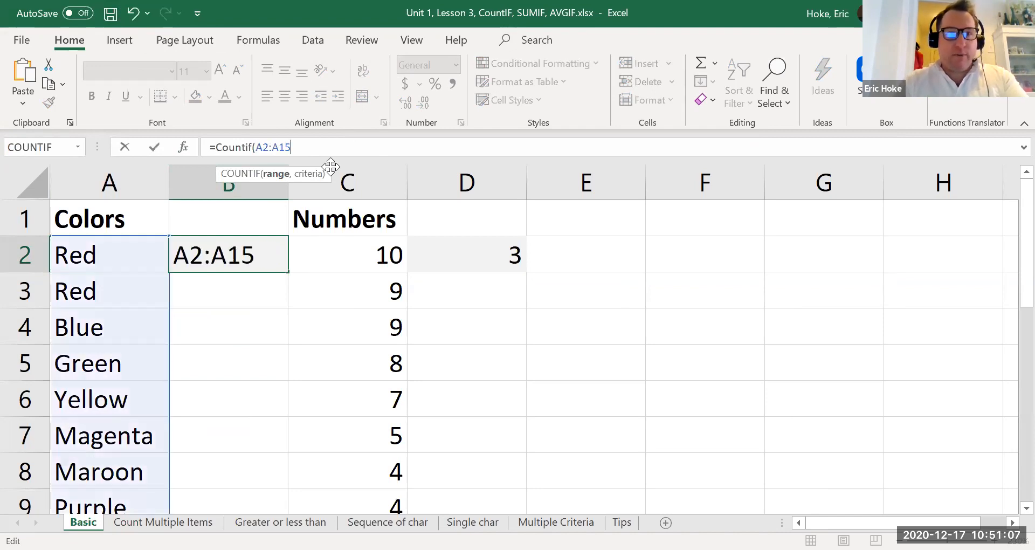
type(", \"Red\")")
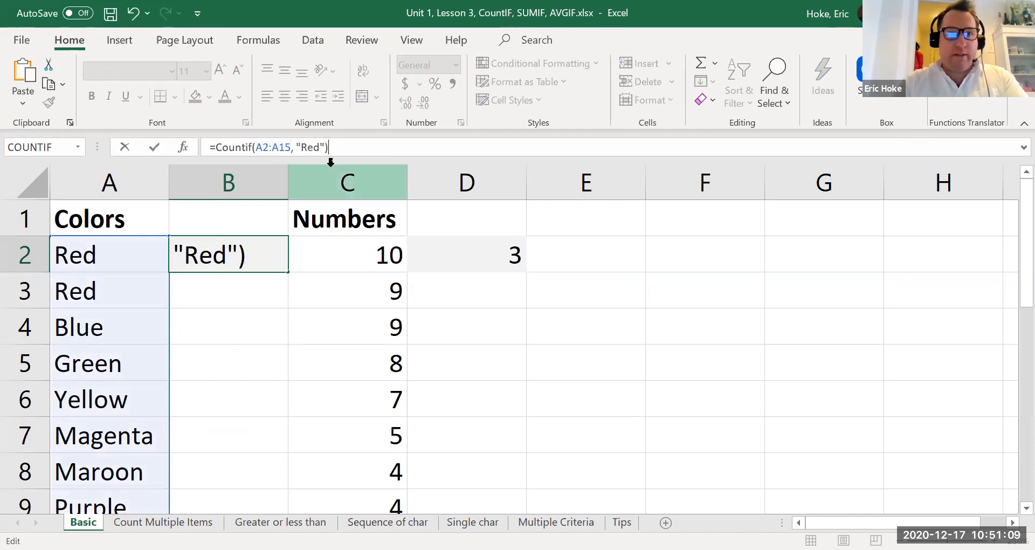
key("Return")
key("Up")
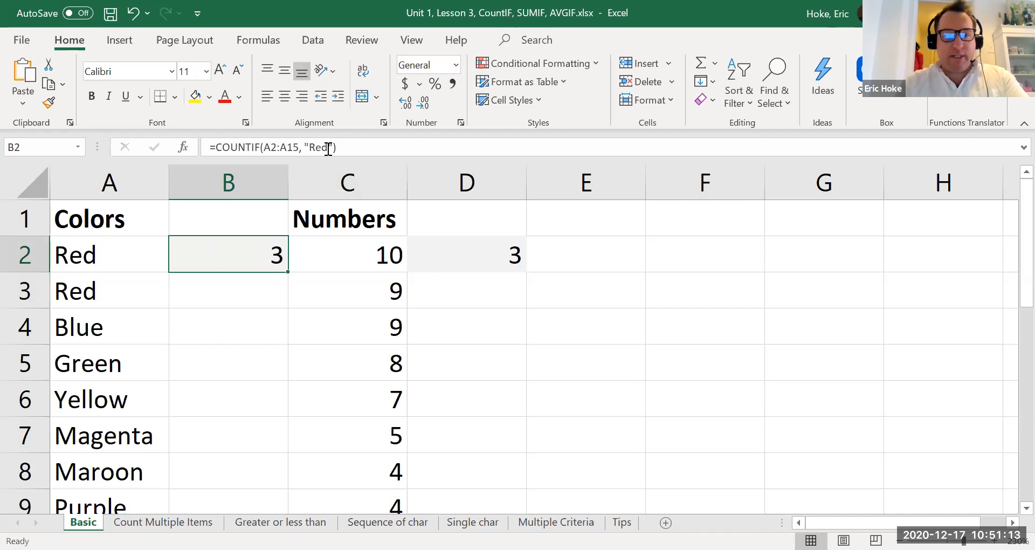
Change the criterion of the COUNTIF formula in B2 to "blue".
left_click(328, 147)
key("BackSpace")
key("BackSpace")
key("BackSpace")
type("blue")
key("Return")
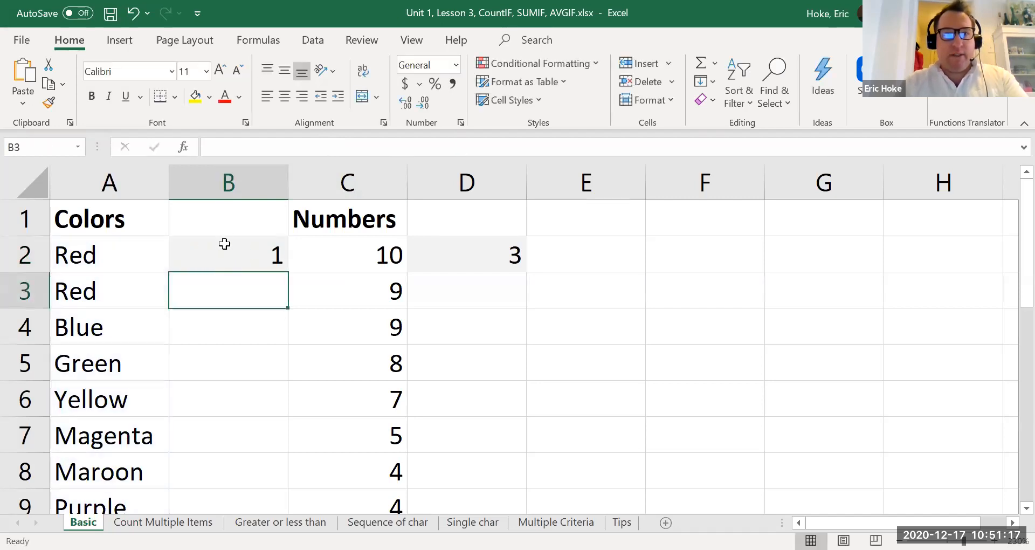
Change the criterion of the COUNTIF formula in B2 to "green".
left_click(222, 248)
left_click(329, 147)
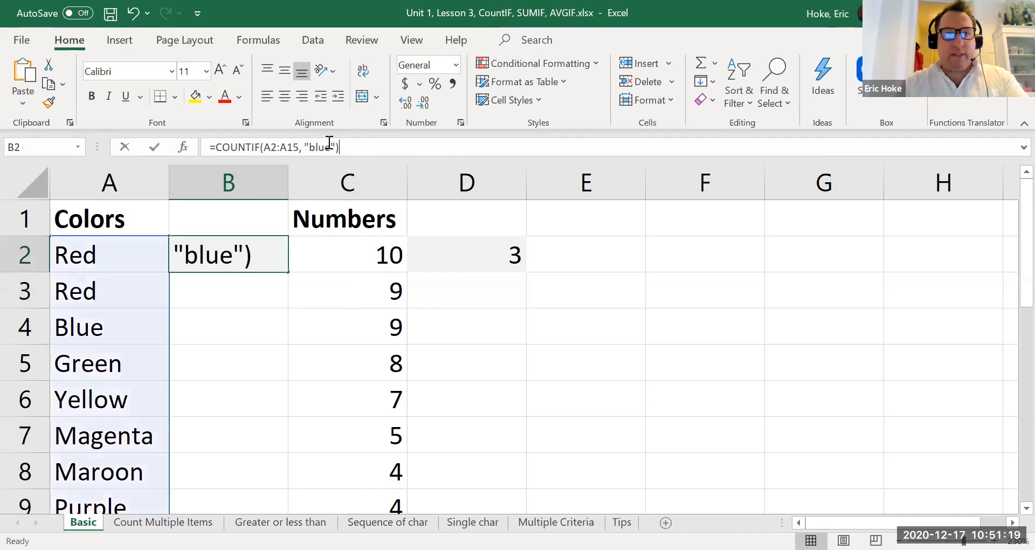
key("BackSpace")
key("BackSpace")
key("BackSpace")
type("g")
key("BackSpace")
key("BackSpace")
type("green")
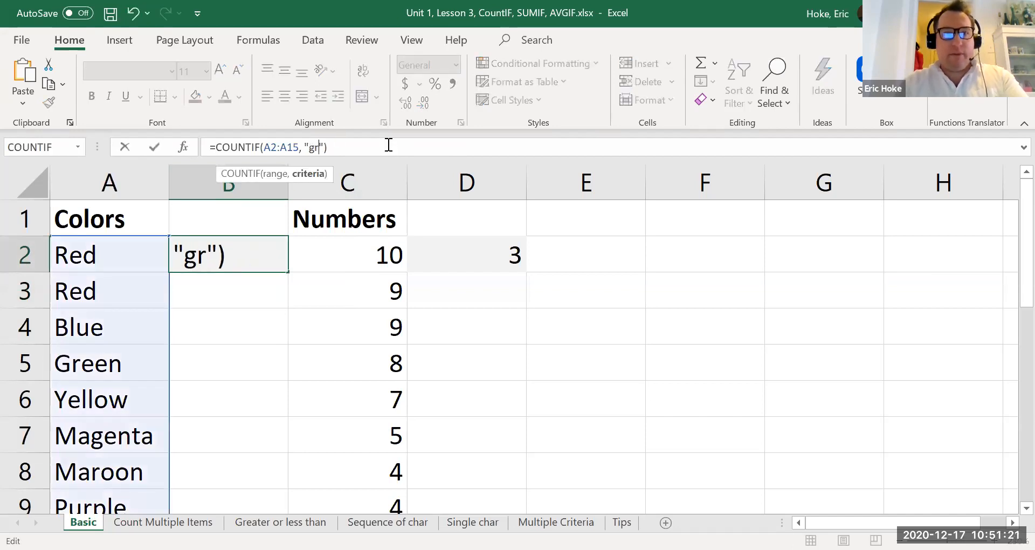
key("Return")
key("Up")
key("Down")
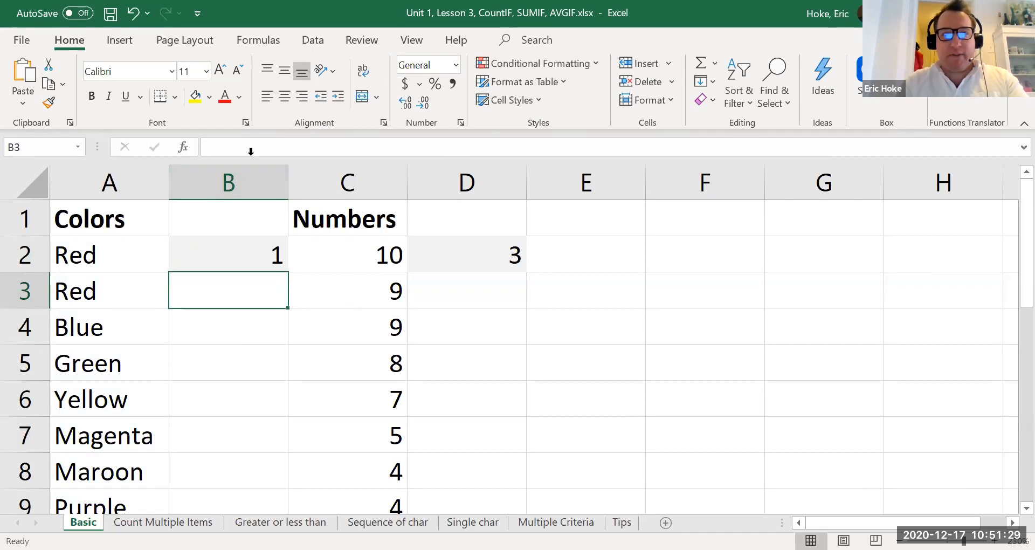
Review the range and criteria of B2's COUNTIF formula in the Function Arguments dialog without changing them.
left_click(230, 264)
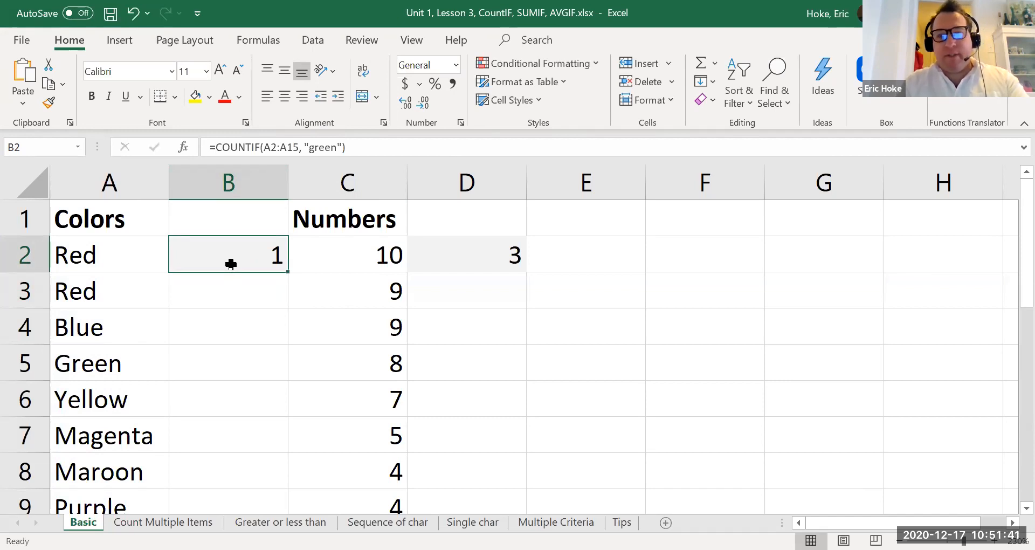
left_click(186, 152)
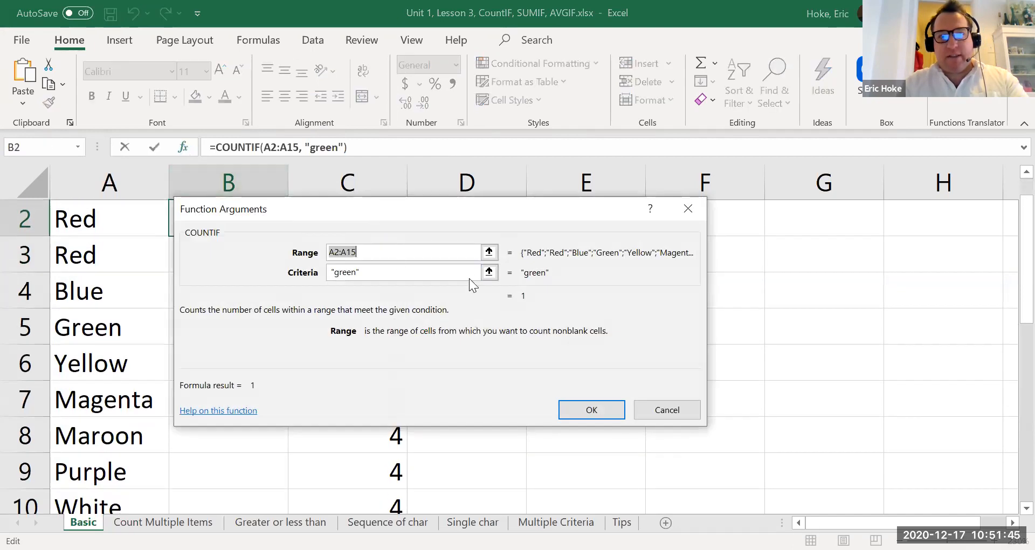
left_click(667, 416)
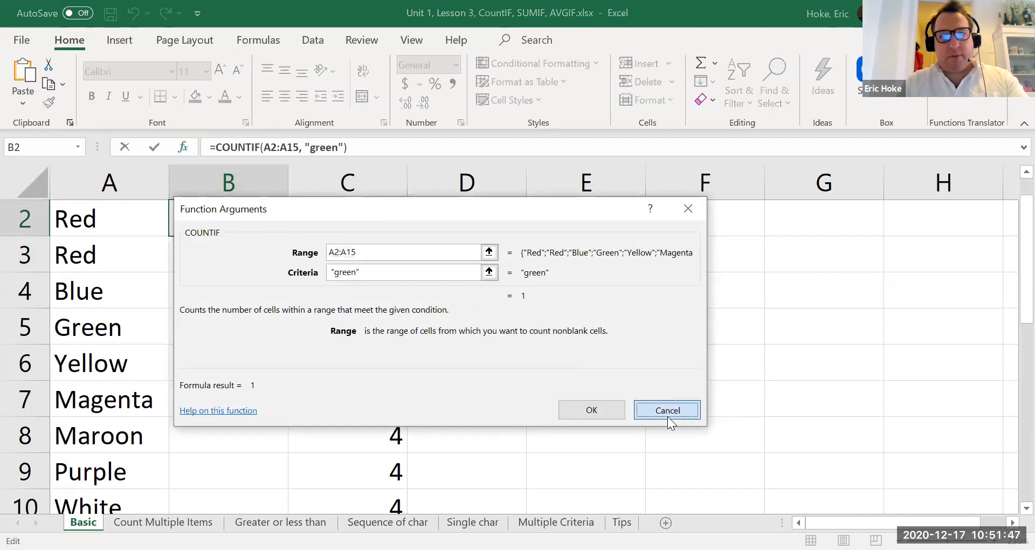
Insert a COUNTIF function in B3 using the function dialog, with range A2:A15 and criterion Black.
left_click(260, 264)
left_click(187, 148)
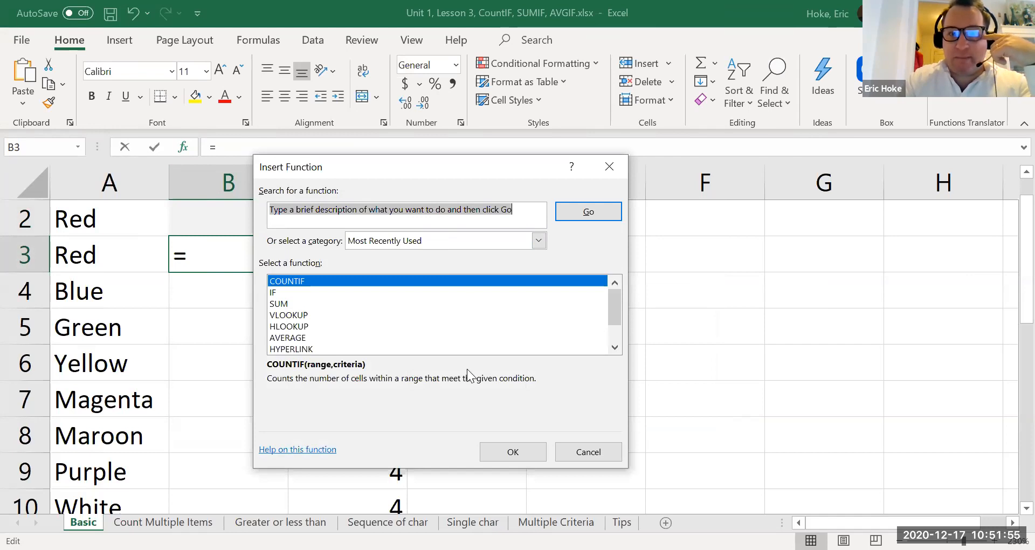
left_click(502, 451)
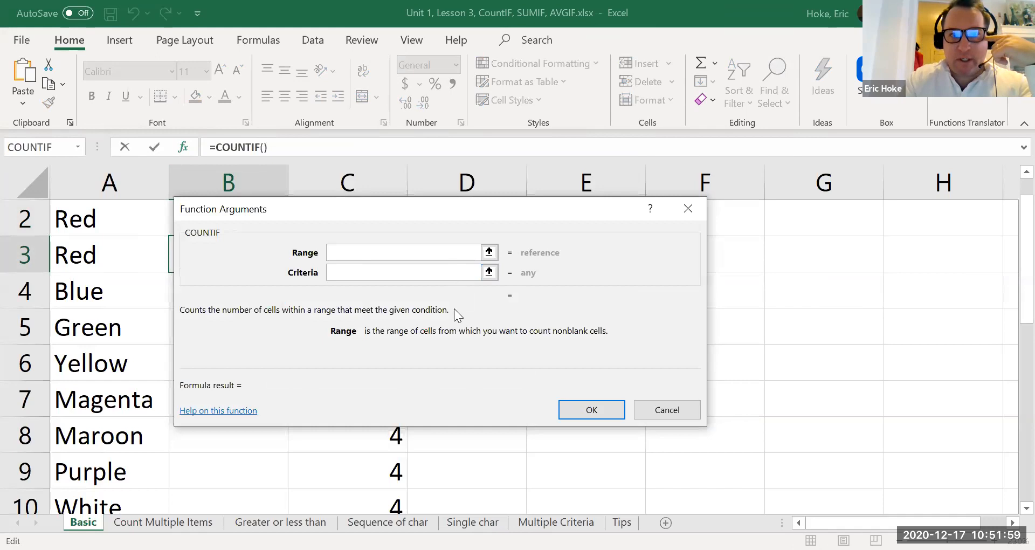
left_click(121, 223)
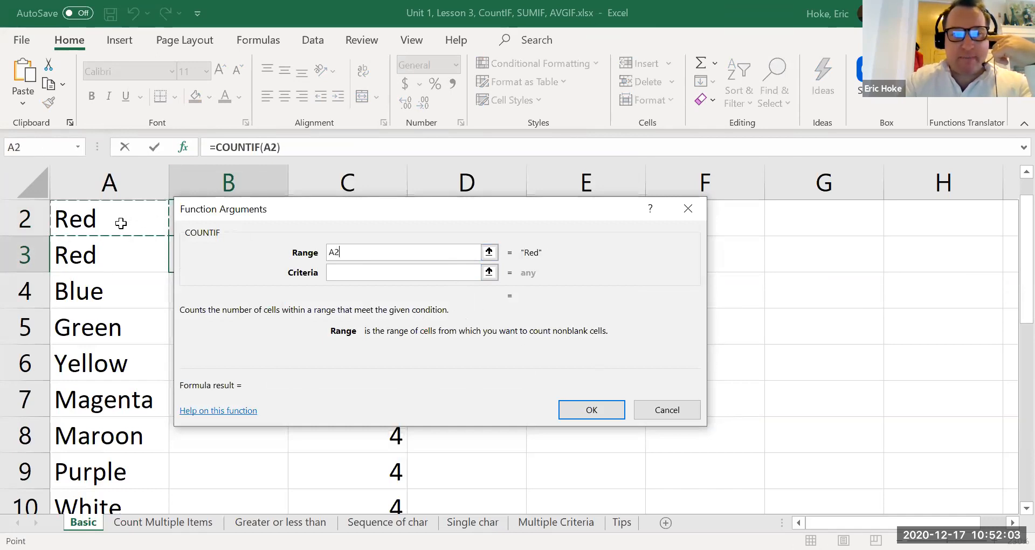
left_click_drag(120, 224, 105, 474)
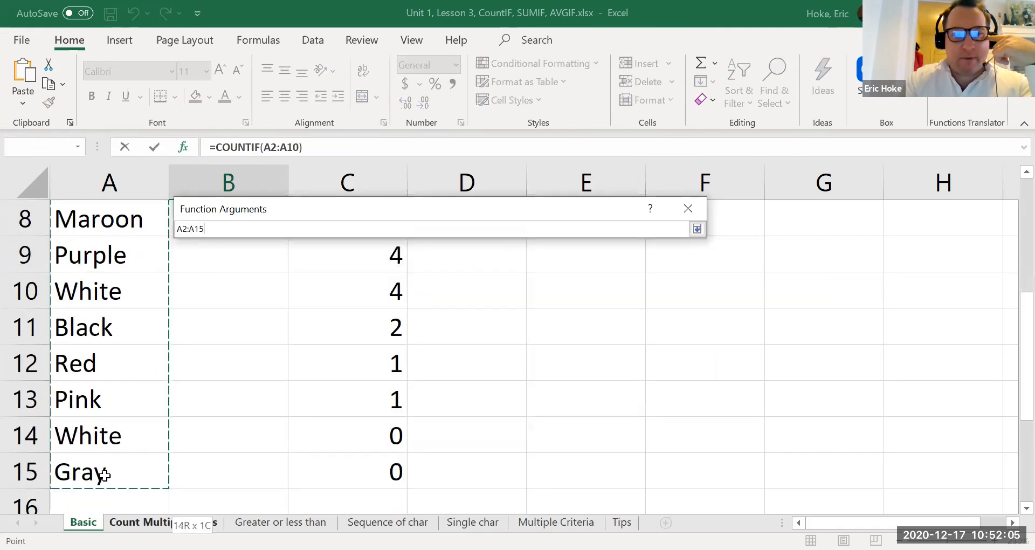
left_click(376, 273)
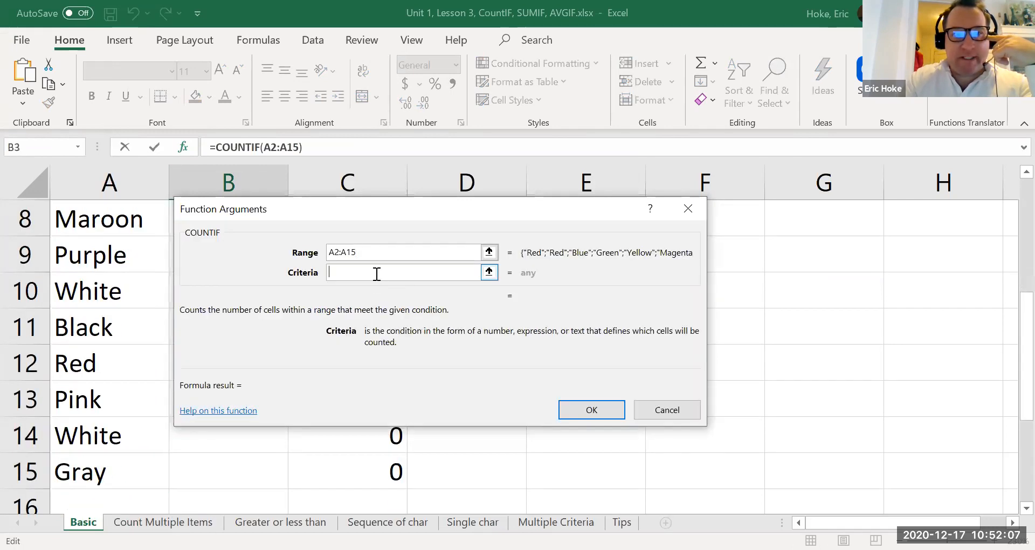
type("Black")
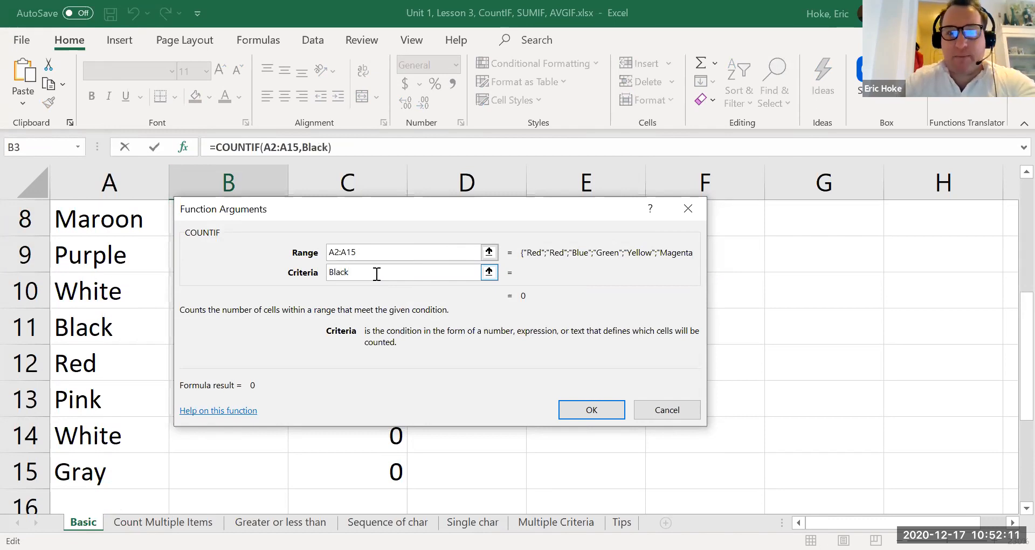
left_click(593, 408)
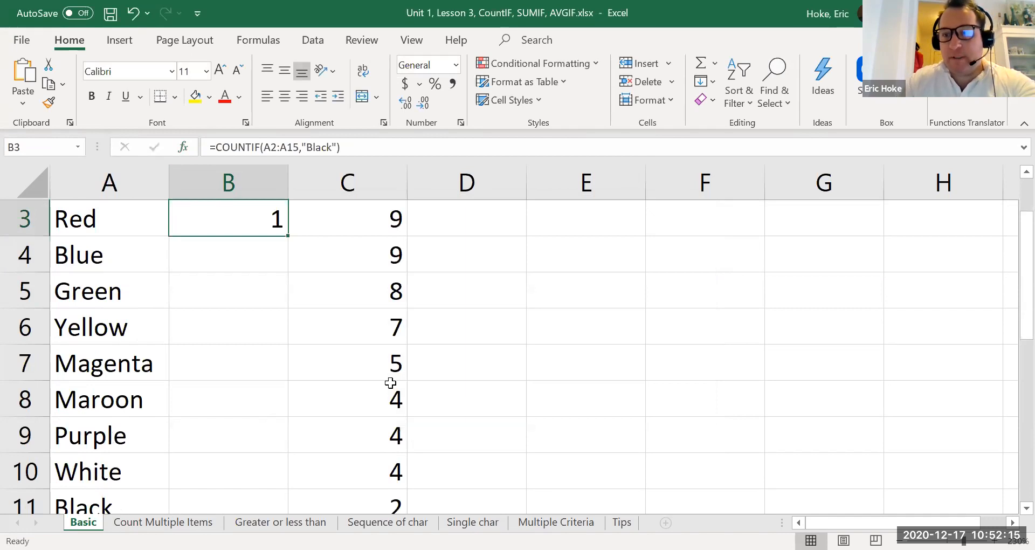
Compare the COUNTIF formulas in B2 and B3, and examine the numeric COUNTIF formula in D2.
key("Up")
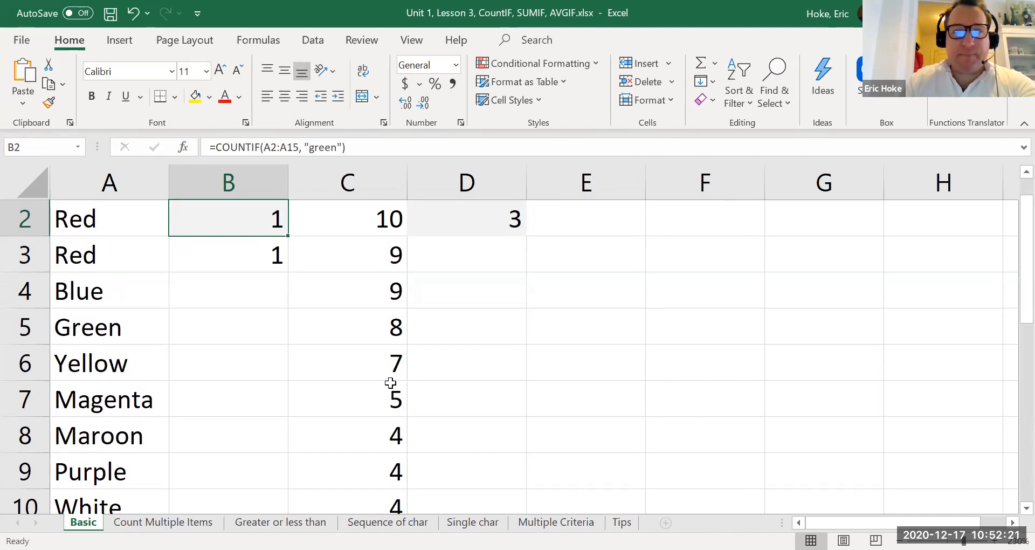
key("Down")
key("Up")
key("Down")
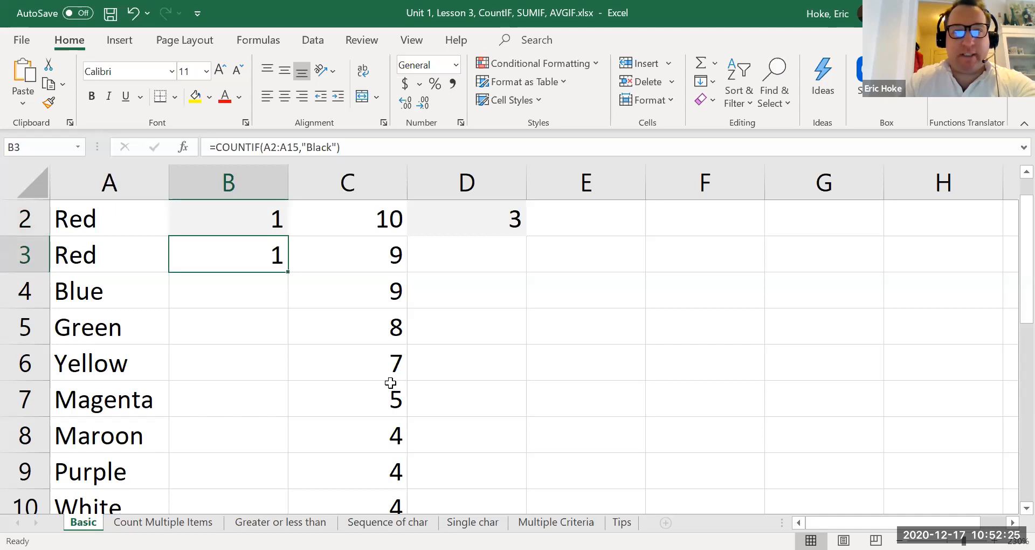
key("Right")
key("Right")
key("Up")
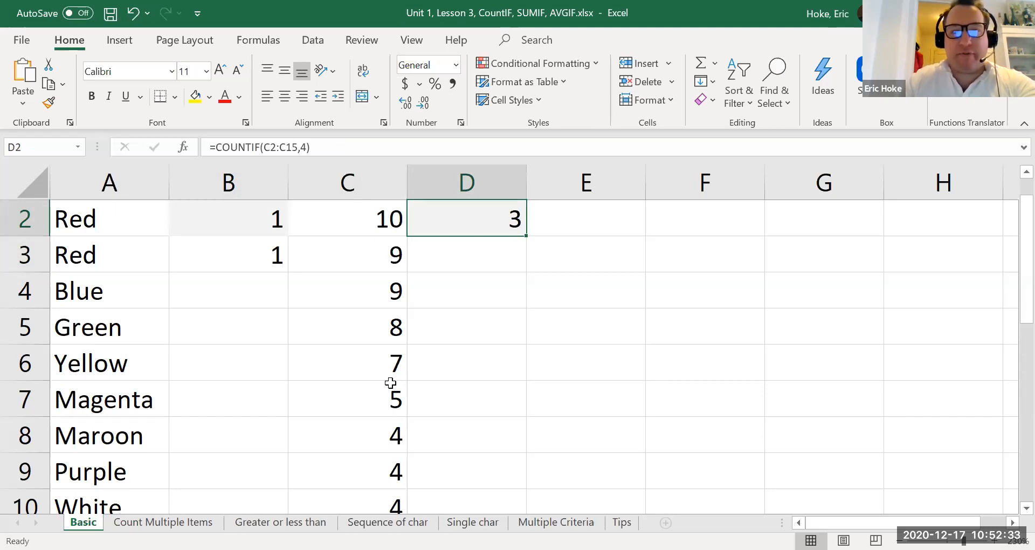
Go through the values of the Numbers list in column C down to its end and back to C2.
key("Left")
key("Down")
key("Down")
key("Down")
key("Down")
key("Down")
key("Down")
key("Down")
key("Down")
key("Down")
key("Down")
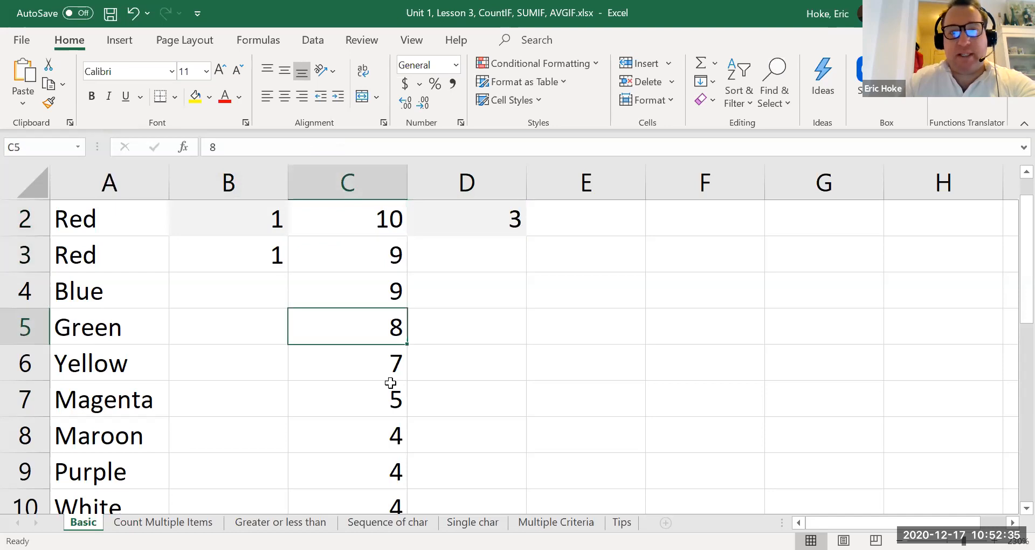
key("Down")
key("Down")
key("Down")
key("Down")
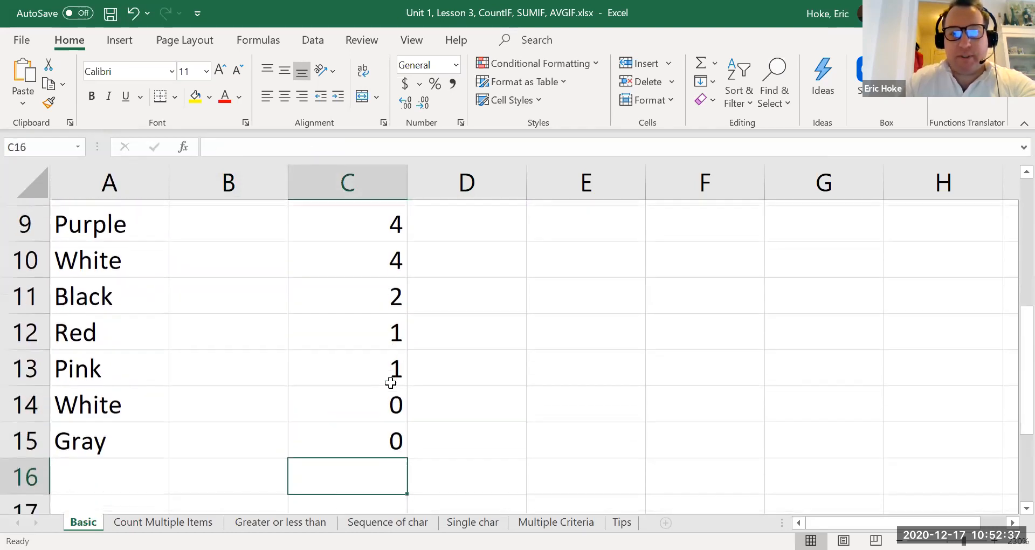
key("Up")
key("Up")
key("Up")
key("Up")
key("Up")
key("Up")
key("Up")
key("Up")
key("Up")
key("Up")
key("Up")
key("Up")
key("Up")
key("Up")
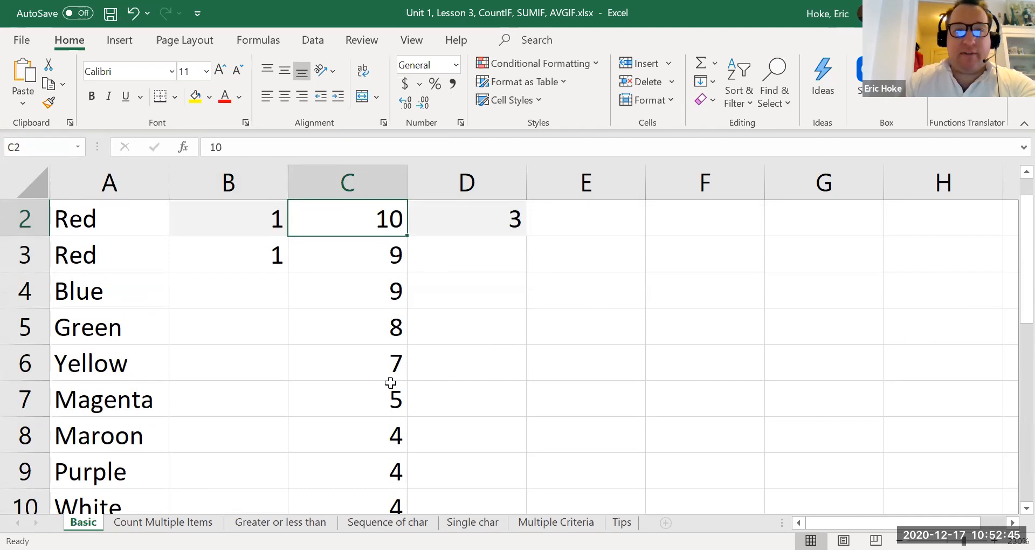
Change the criterion of the COUNTIF formula in D2 to 10.
key("Right")
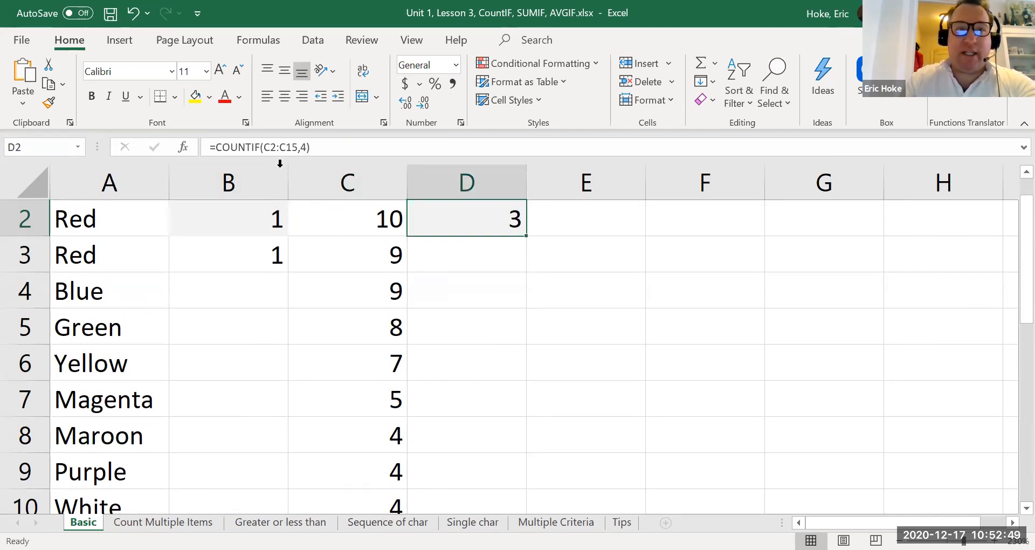
left_click(298, 146)
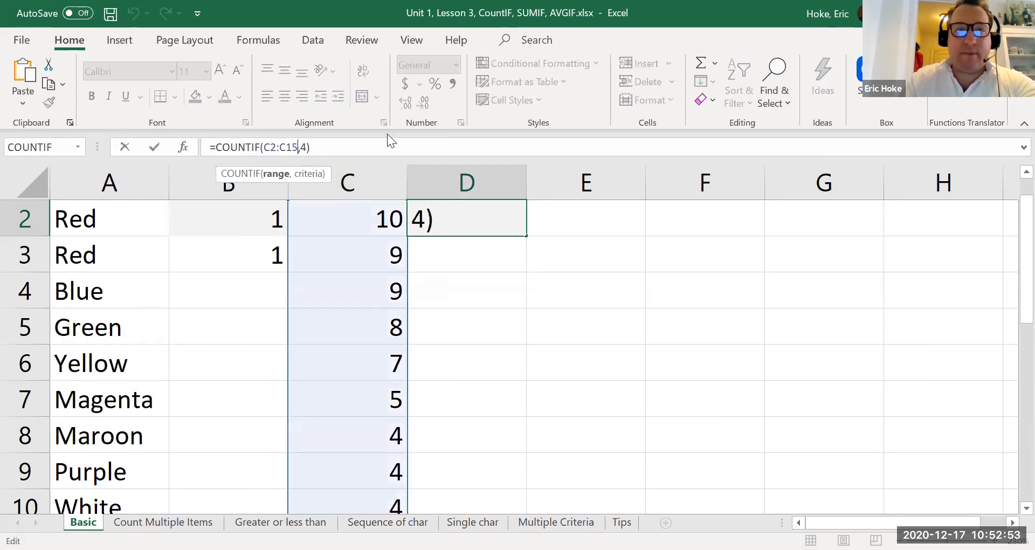
key("Right")
key("Right")
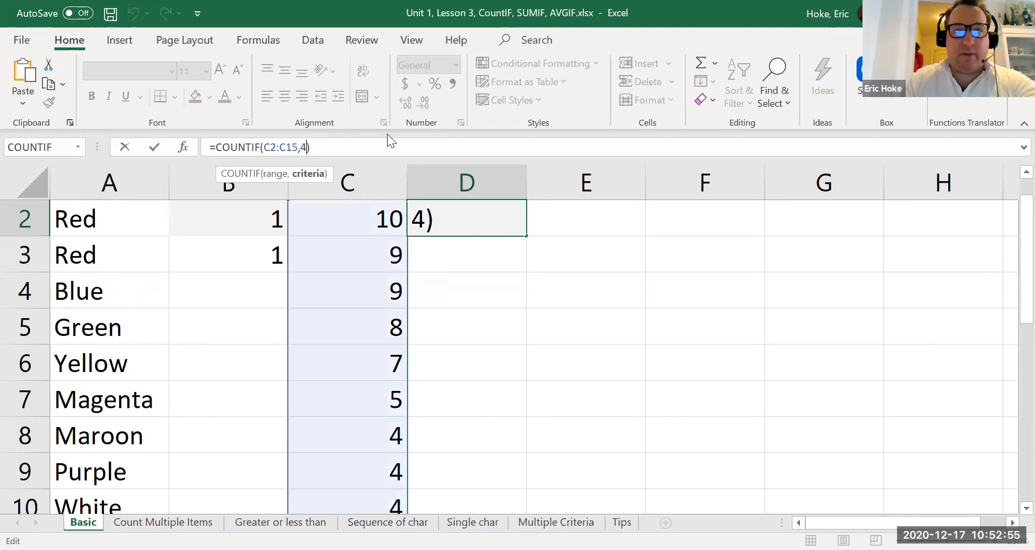
key("BackSpace")
type("10")
key("Return")
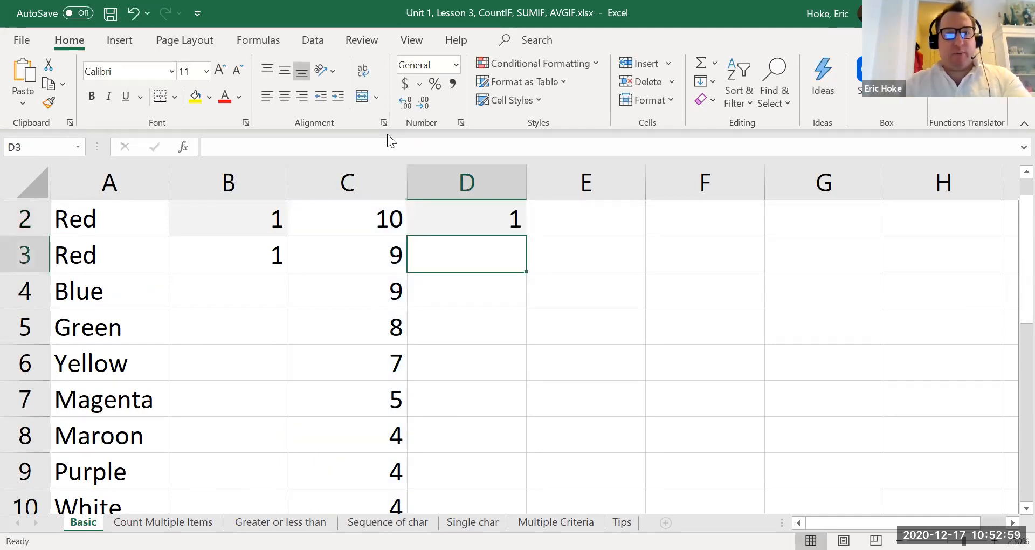
Change the criterion of the COUNTIF formula in D2 to 5, keeping the range C2:C15.
key("Up")
left_click(314, 147)
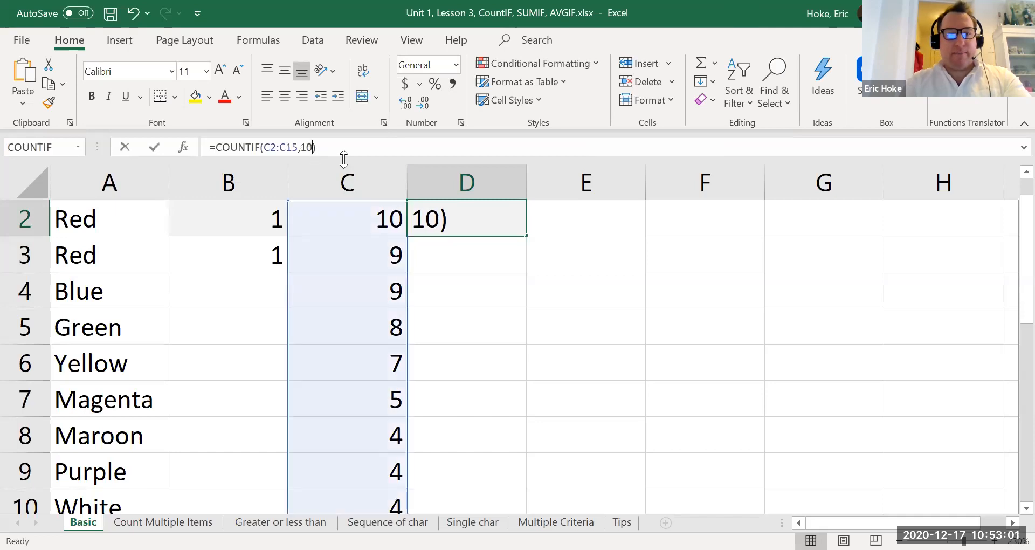
key("BackSpace")
key("BackSpace")
type("5")
key("Return")
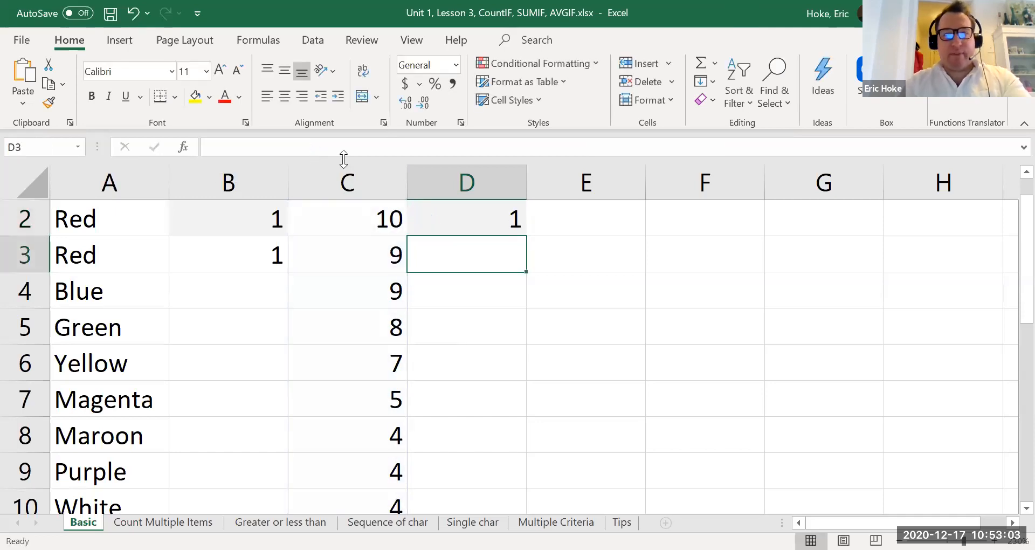
key("Up")
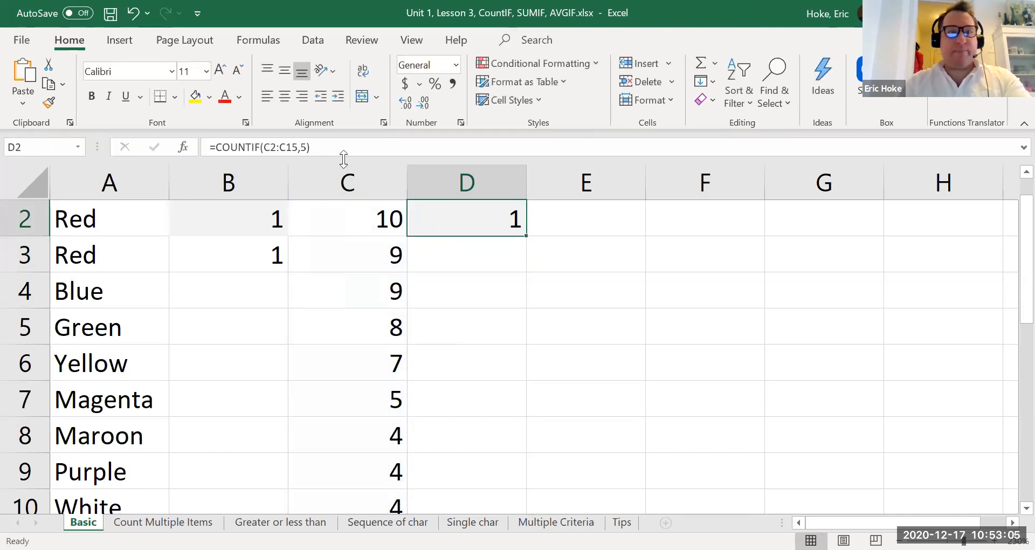
left_click(492, 260)
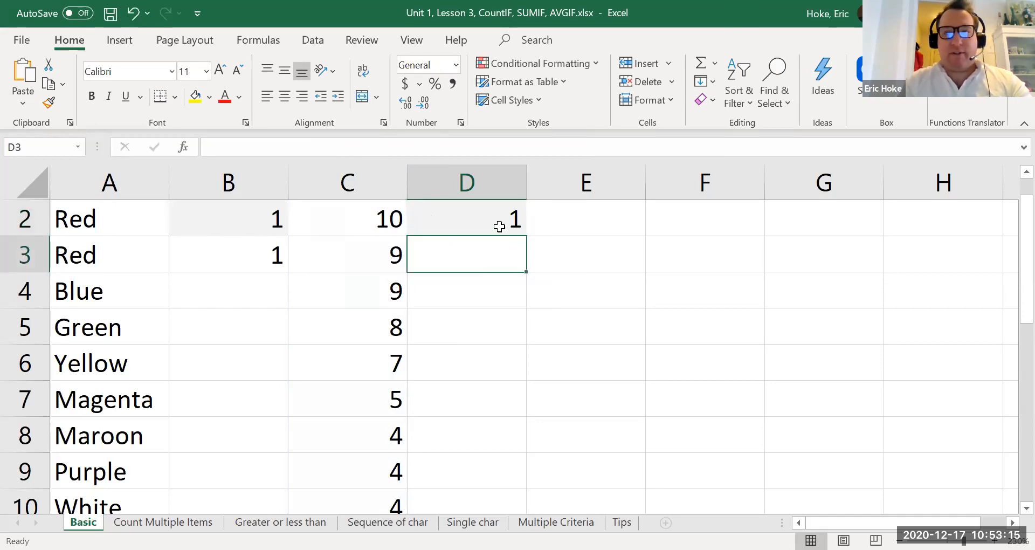
Replace the range in the COUNTIF formula in D2 with the single cell D3, keeping the criterion 5.
left_click(500, 218)
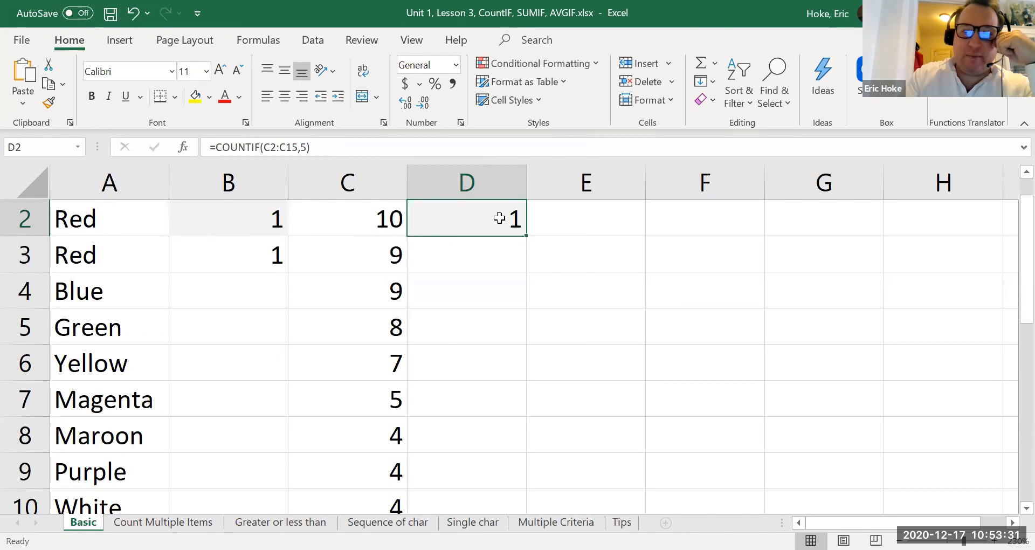
left_click(543, 115)
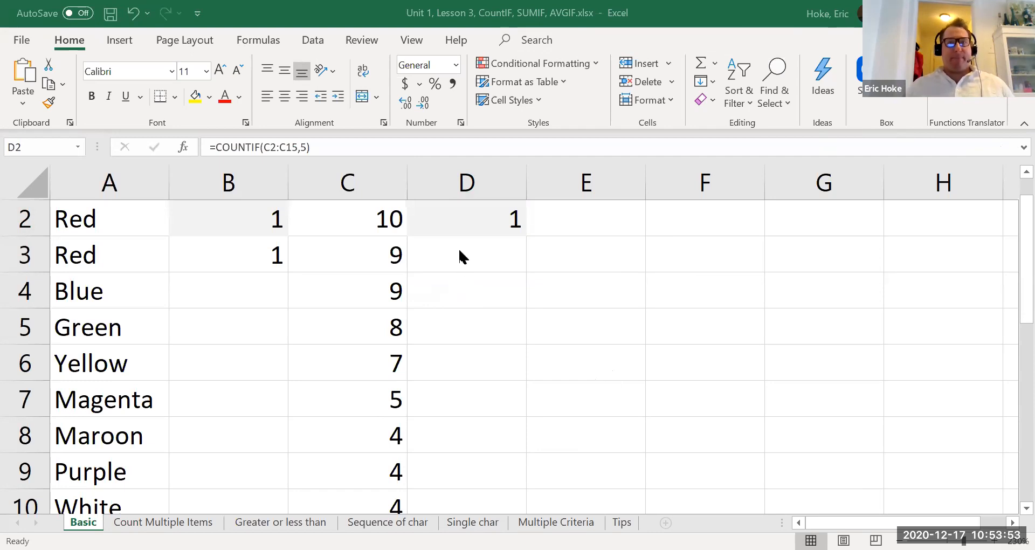
key("F2")
left_click(479, 245)
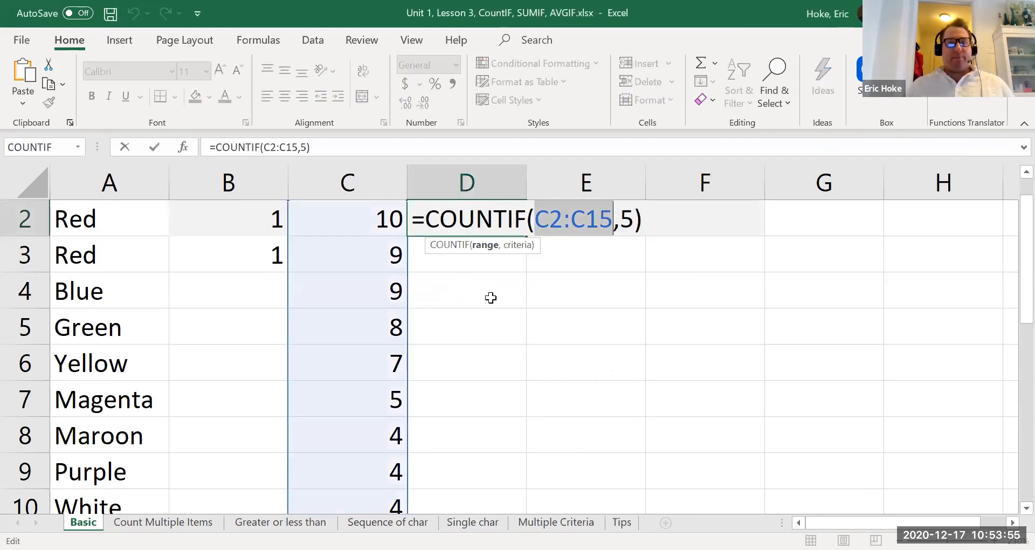
left_click(491, 298)
left_click(423, 258)
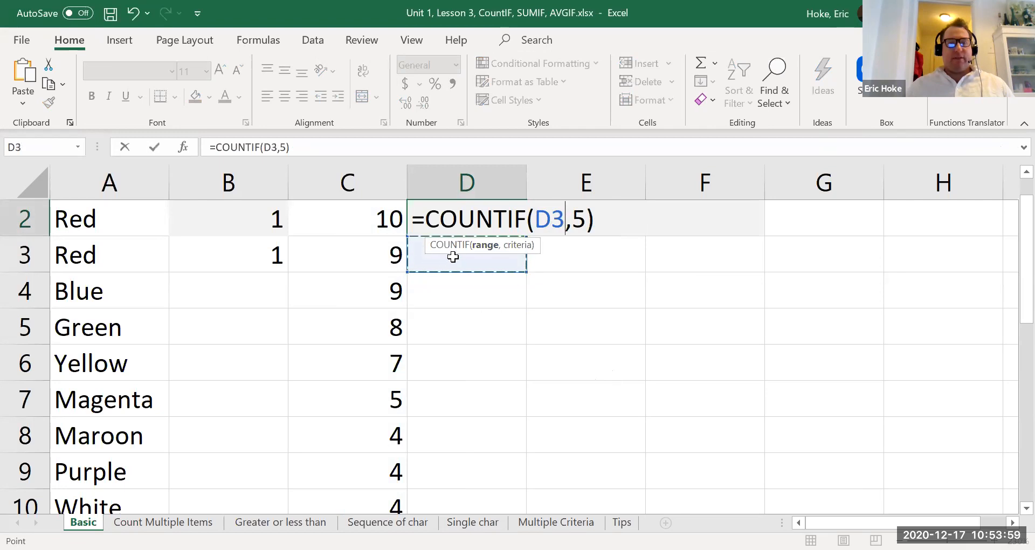
key("F2")
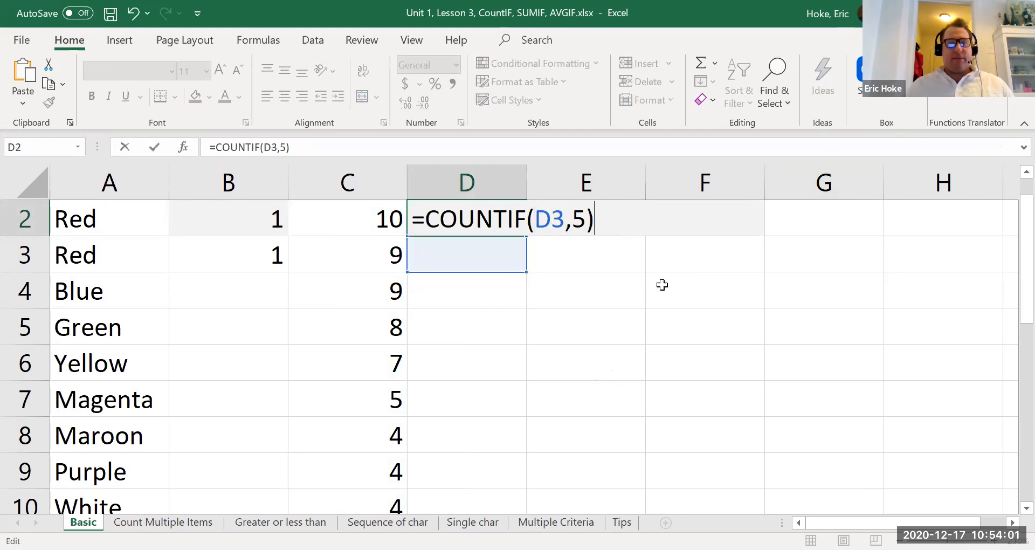
Start a COUNTIF formula in D3 with the range C3:C15.
double_click(490, 256)
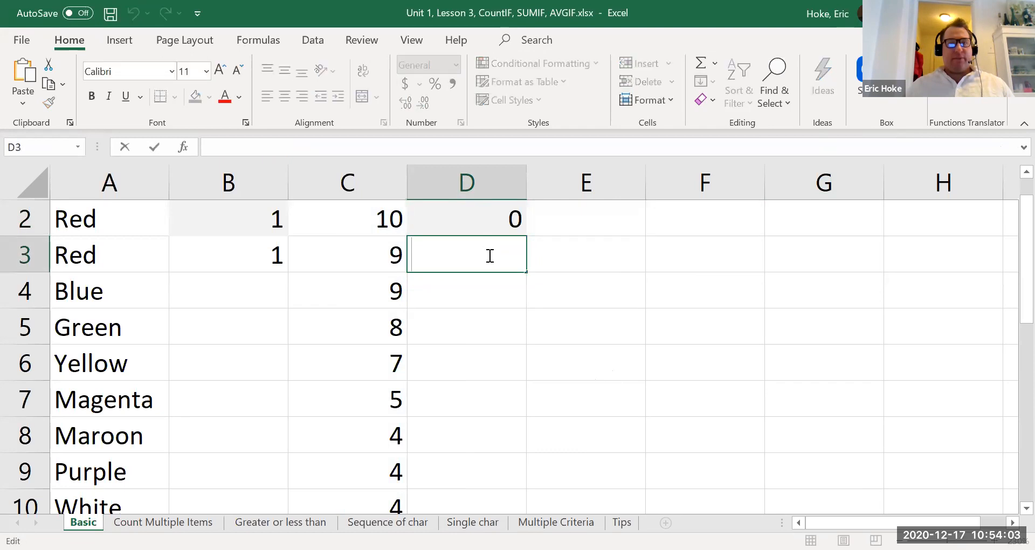
type("=C")
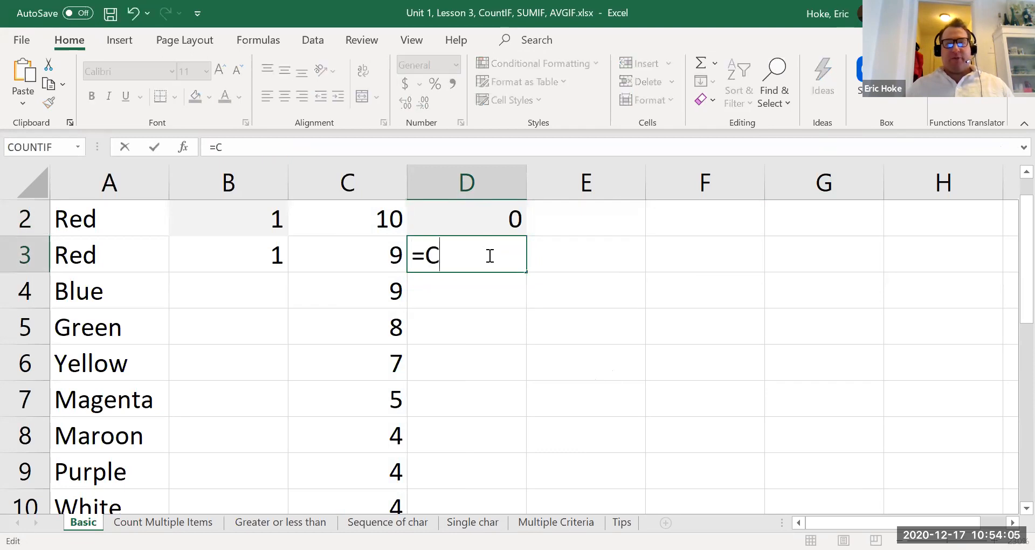
type("ountif")
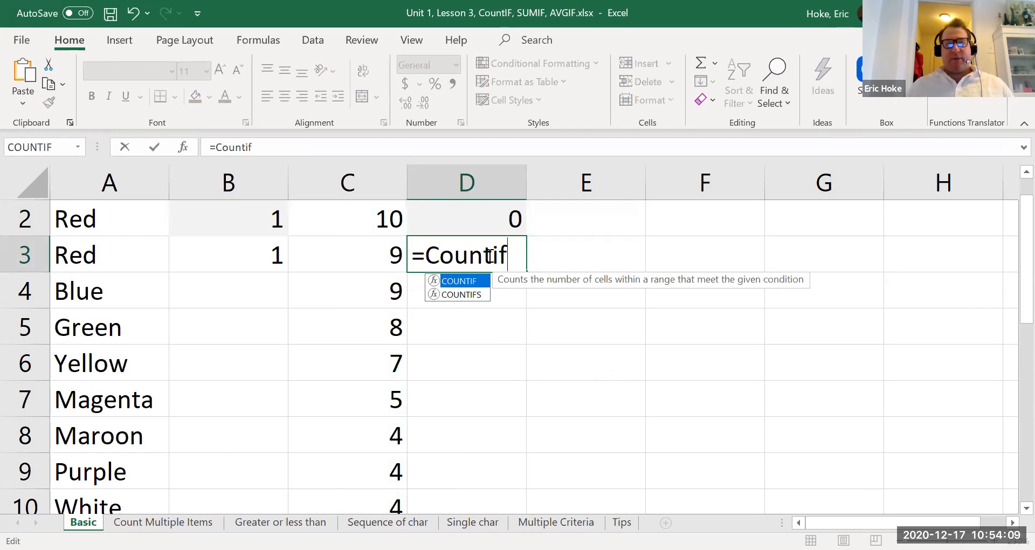
type("(")
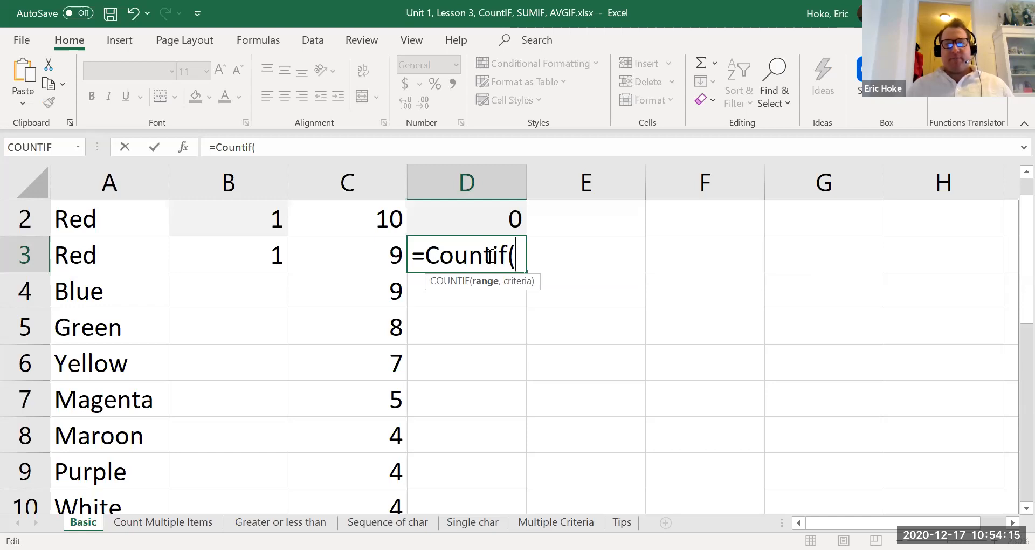
type("C")
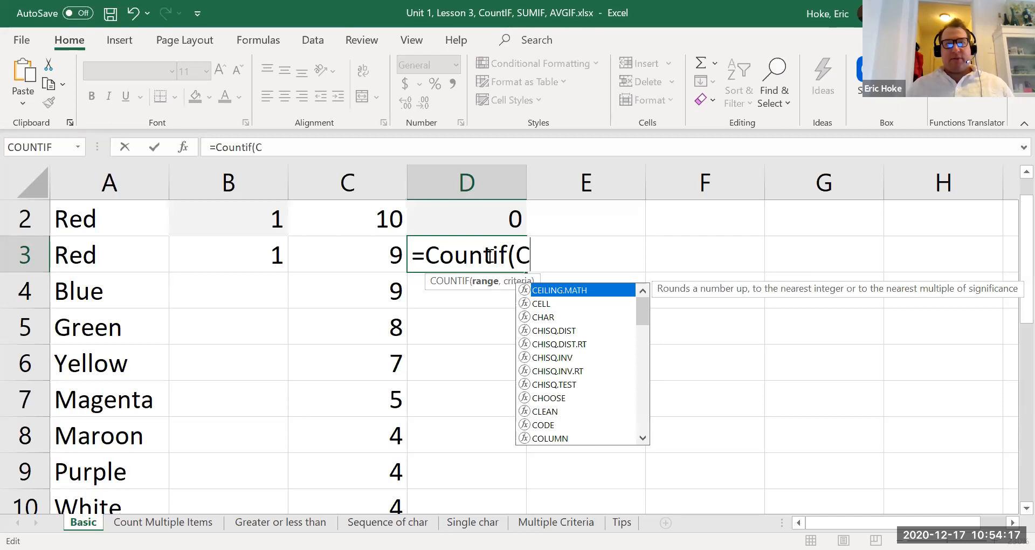
type("3 :")
scroll(433, 358, "down", 1)
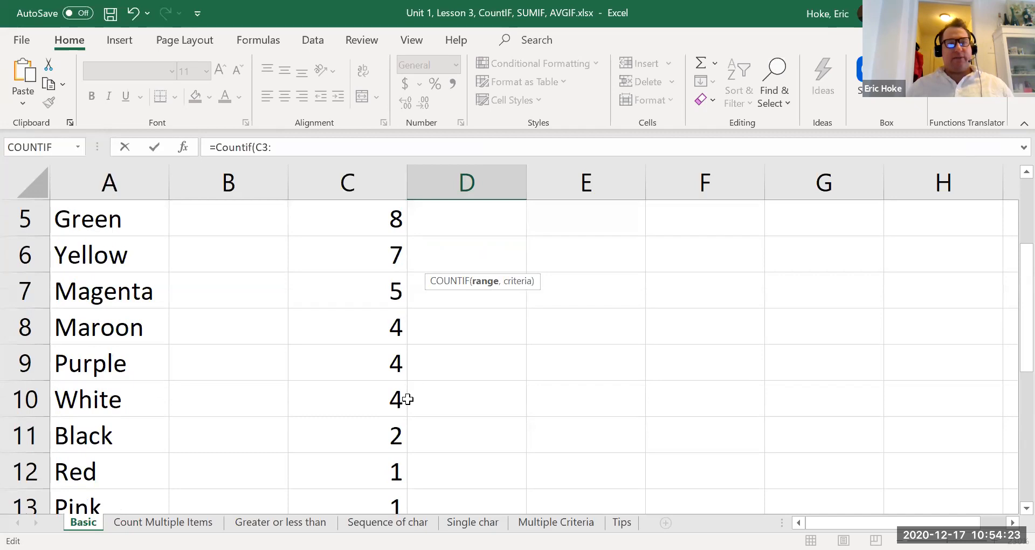
scroll(408, 399, "down", 1)
scroll(408, 399, "up", 3)
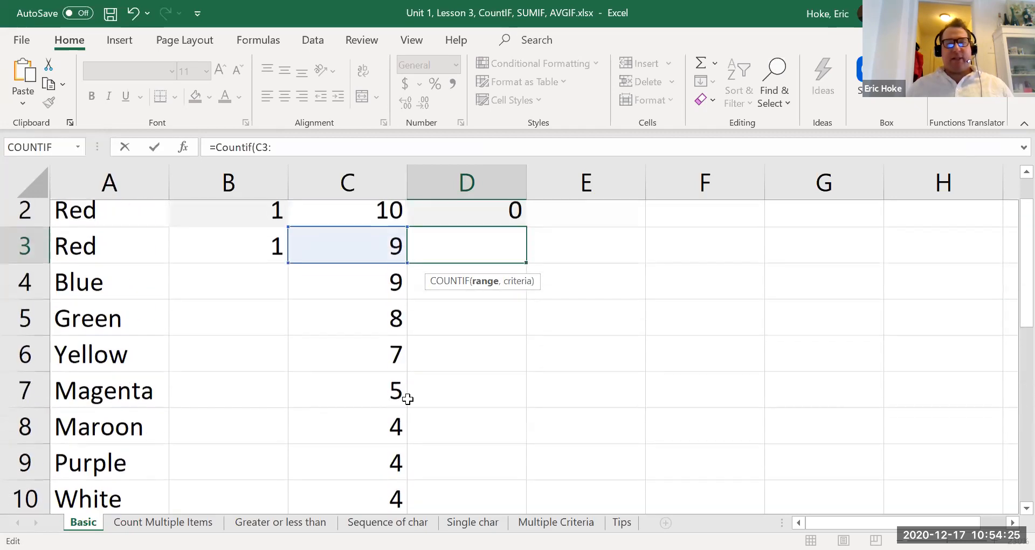
scroll(408, 398, "right", 1)
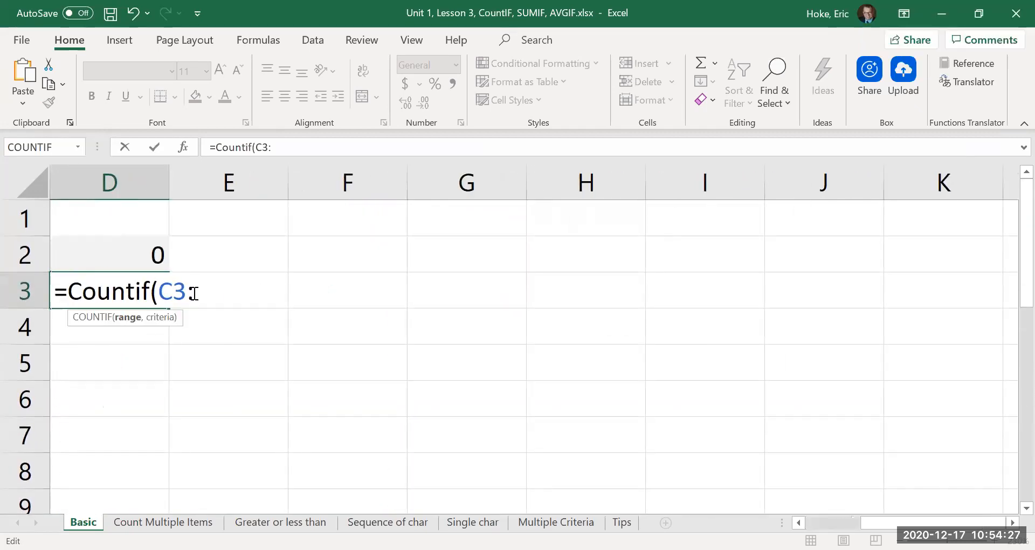
type("C15")
scroll(155, 361, "right", 1)
scroll(156, 362, "right", 3)
scroll(155, 362, "left", 4)
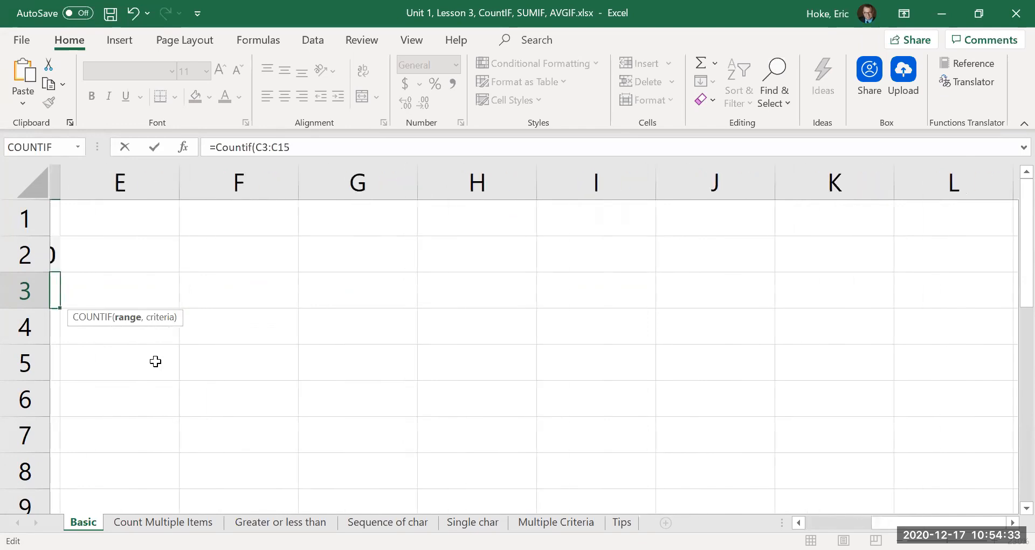
scroll(155, 361, "left", 2)
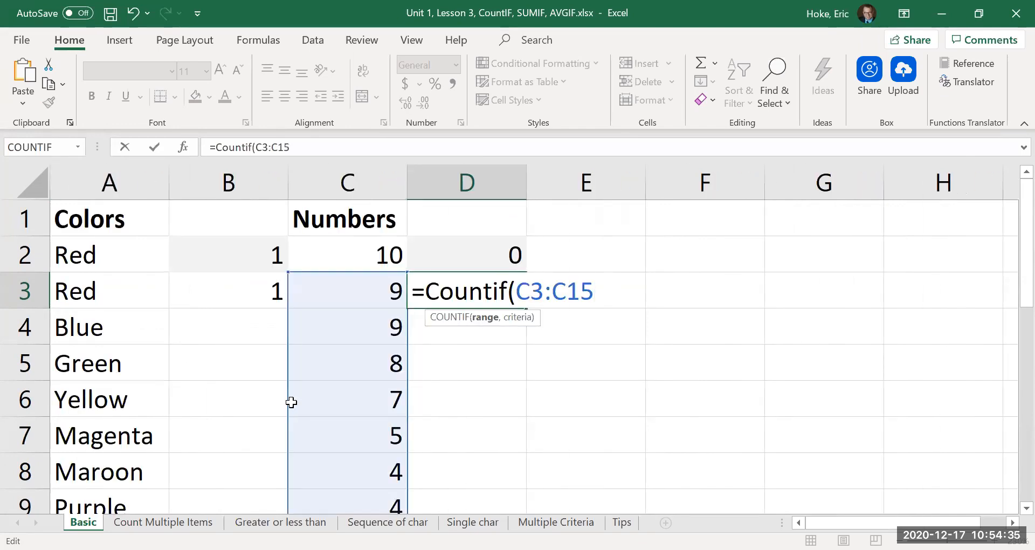
Complete the COUNTIF formula in D3 with the quoted criterion "3".
type(",")
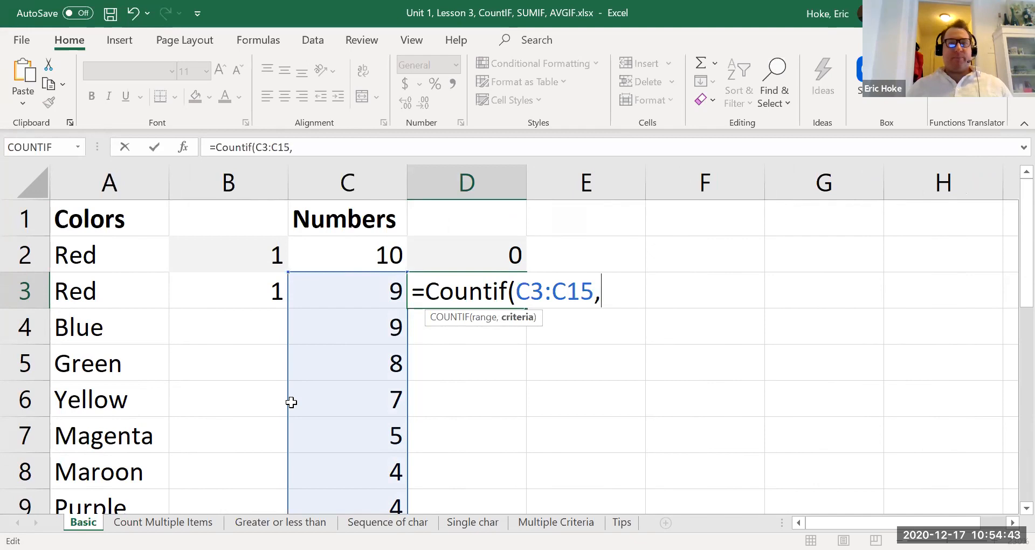
type("\"3")
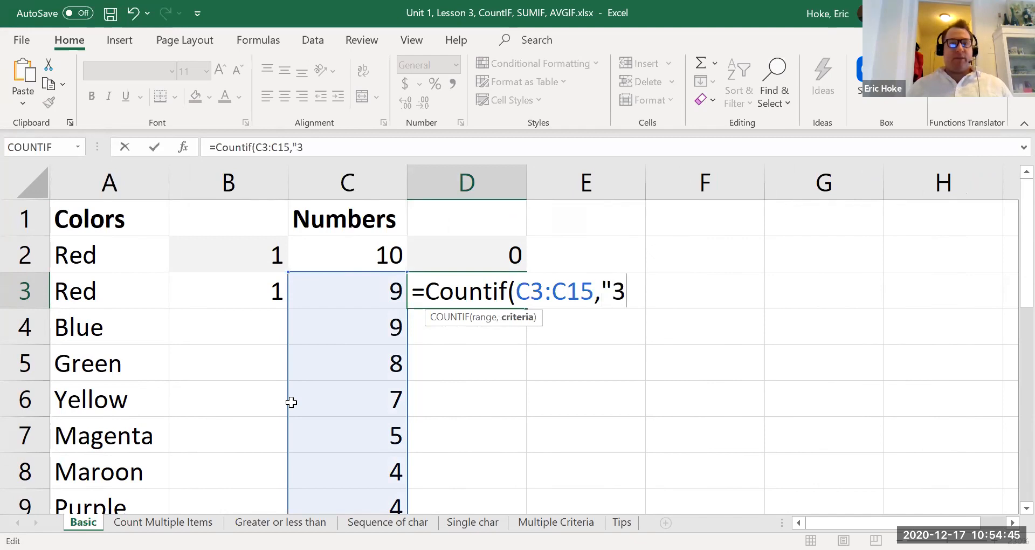
type("\")")
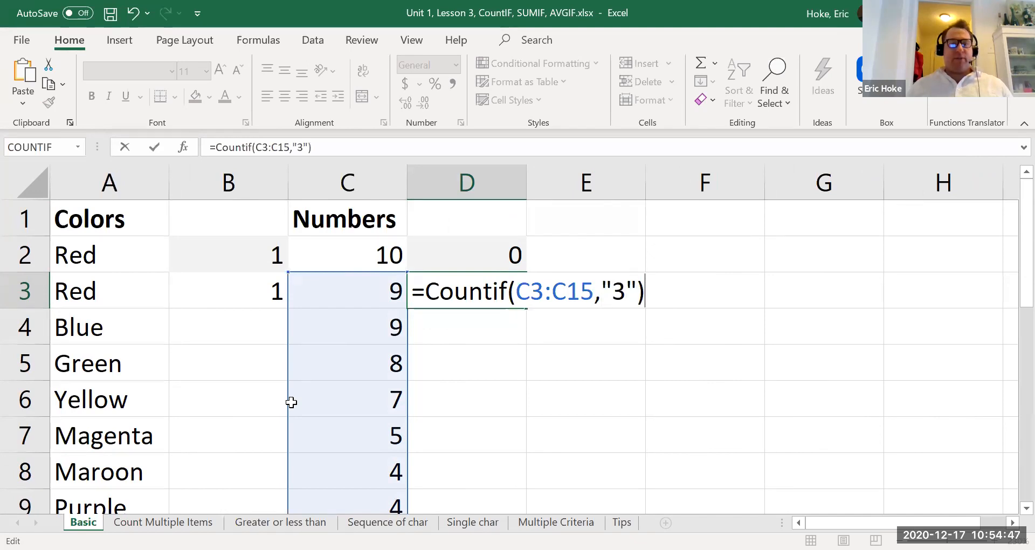
key("Return")
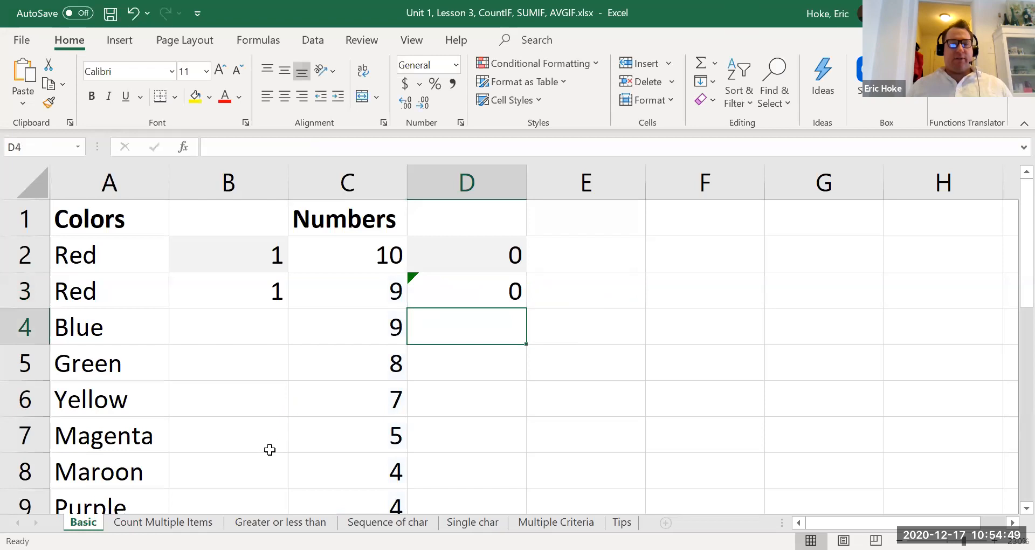
Check the Numbers list in column C for the value 3, and review the COUNTIF formula in D3.
scroll(313, 430, "down", 1)
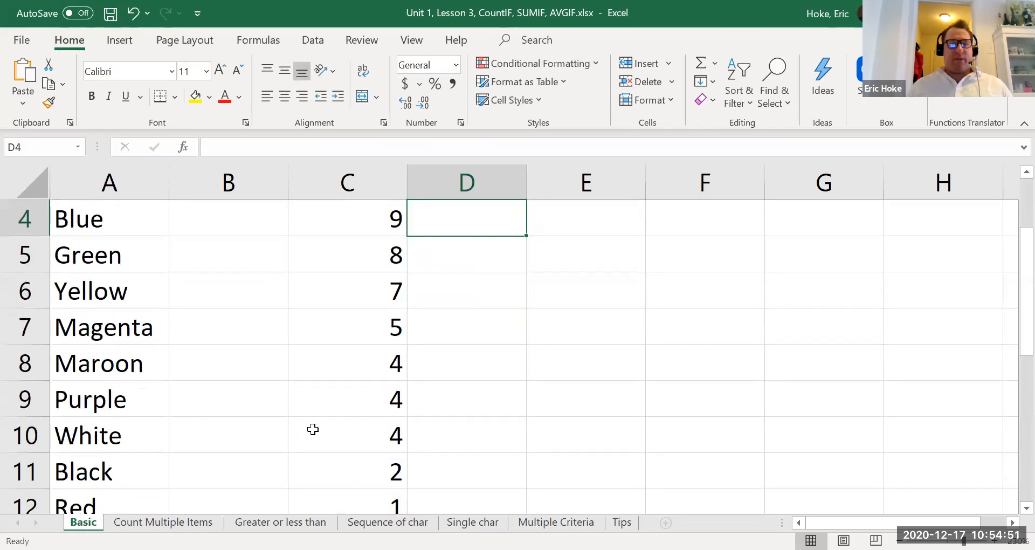
scroll(312, 429, "down", 1)
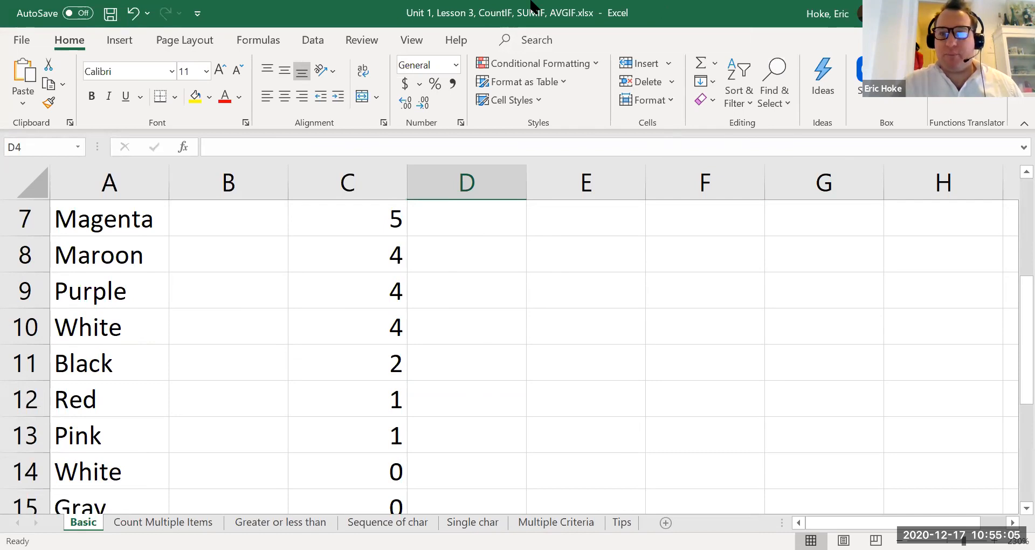
key("Up")
key("Up")
key("Up")
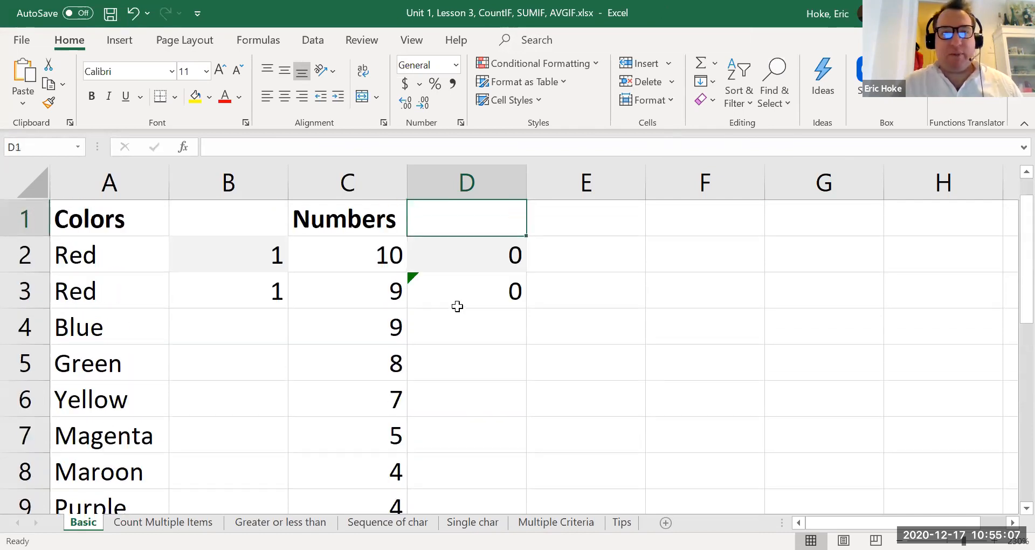
key("Down")
key("Down")
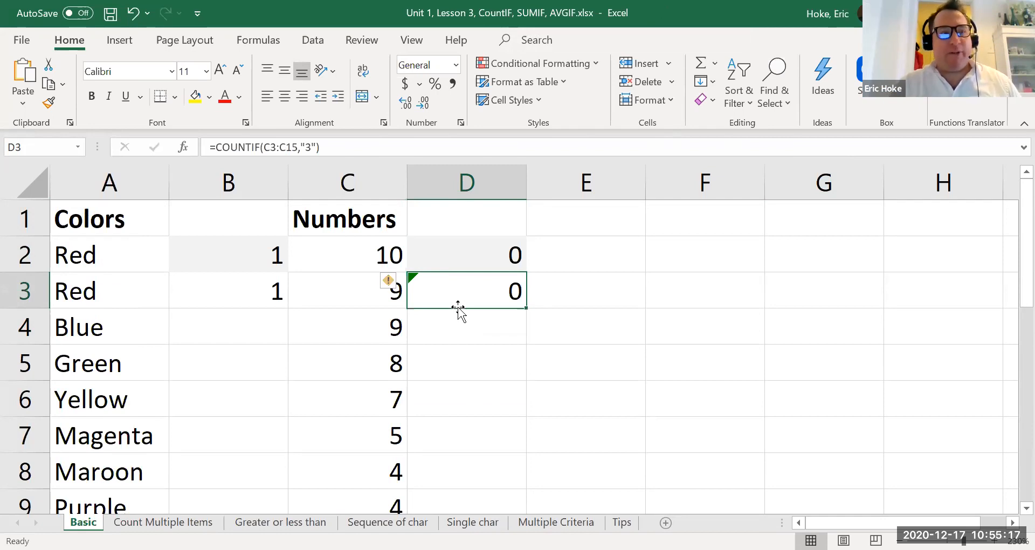
Change the range of the COUNTIF formula in D3 to C2:C15, keeping the criterion "3".
left_click(276, 147)
key("Left")
key("Left")
key("Left")
key("Left")
key("Left")
key("Left")
key("Left")
key("Left")
key("Left")
key("BackSpace")
type("2")
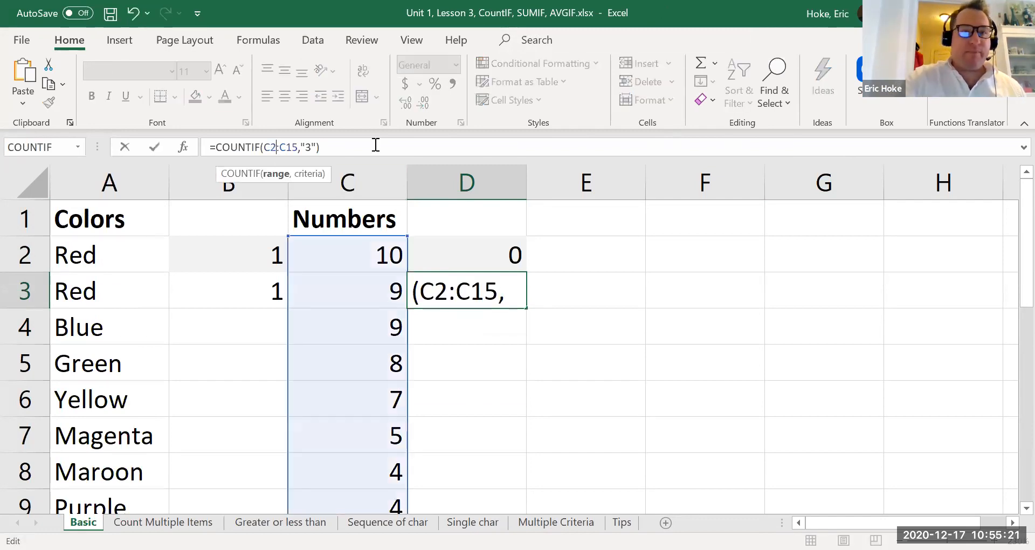
key("Return")
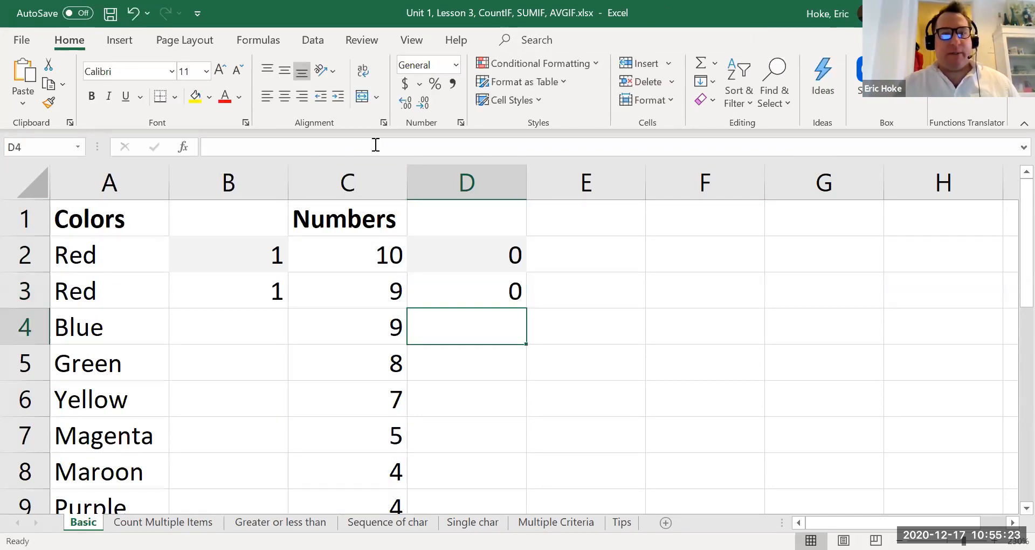
key("Up")
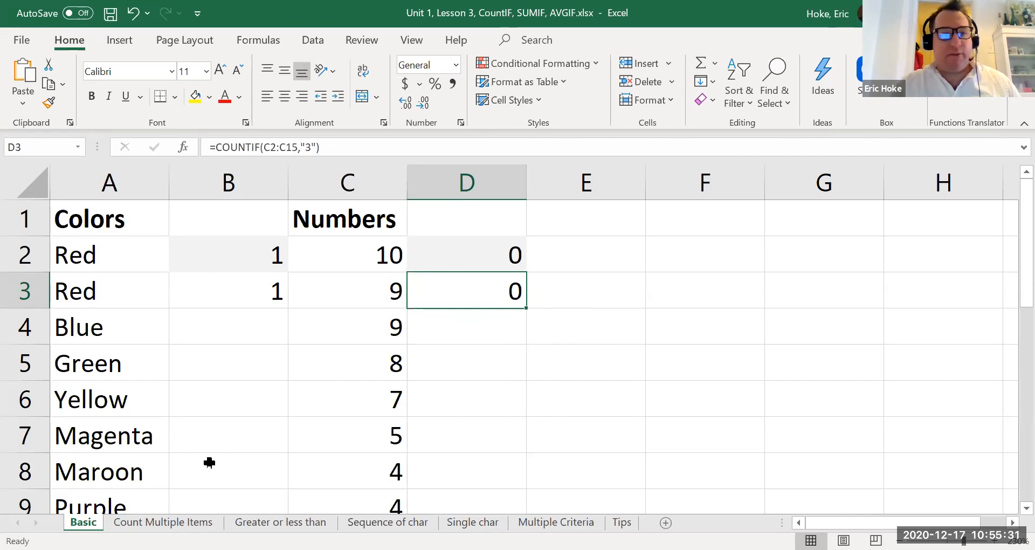
Examine the formula in B2 of the Count Multiple Items sheet, which adds the COUNTIFs for Red and Yellow.
left_click(163, 521)
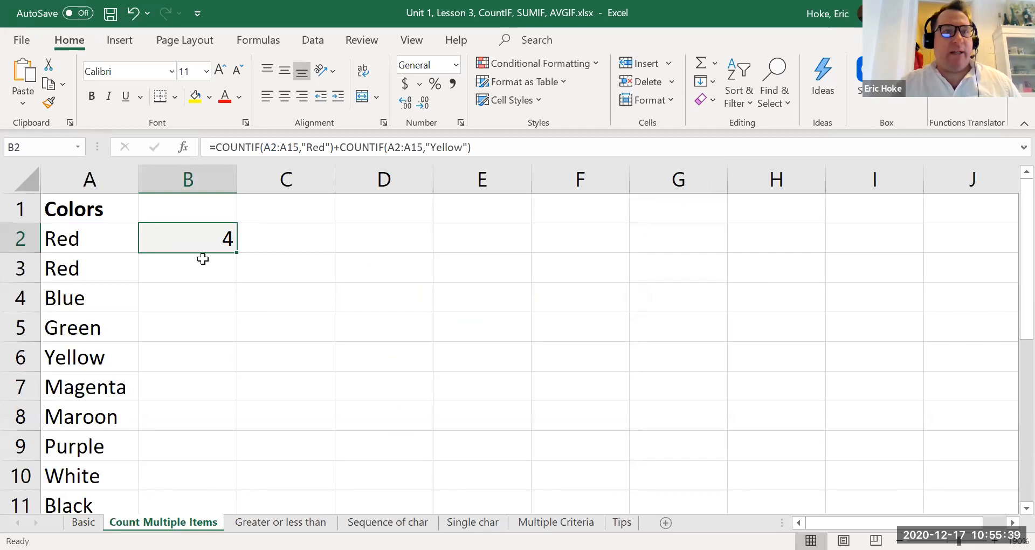
triple_click(240, 146)
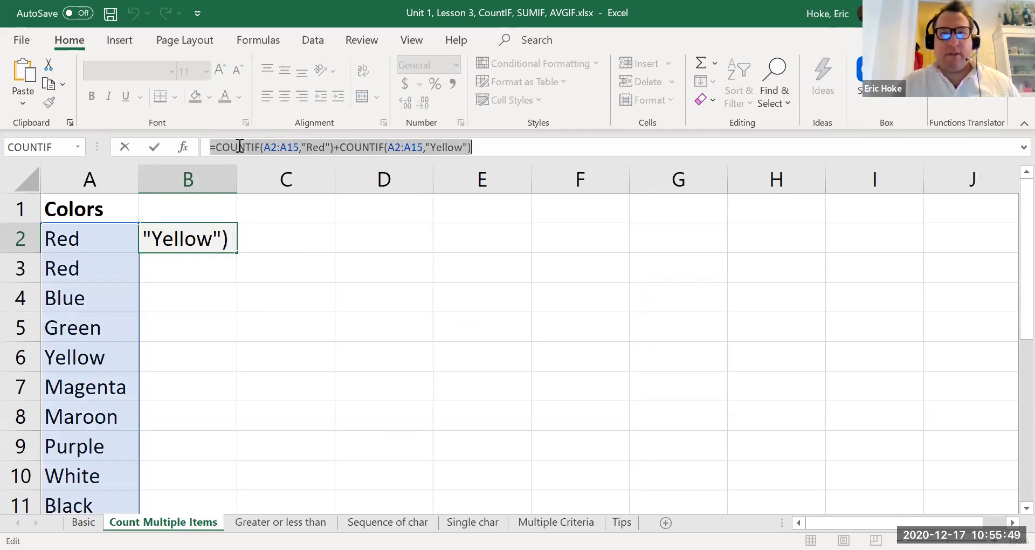
key("alt+Tab")
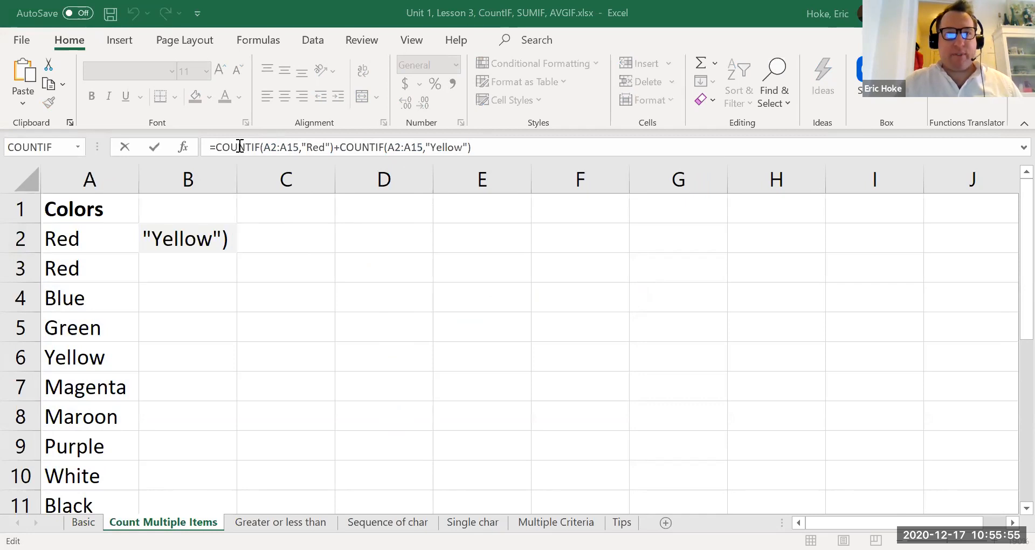
double_click(213, 244)
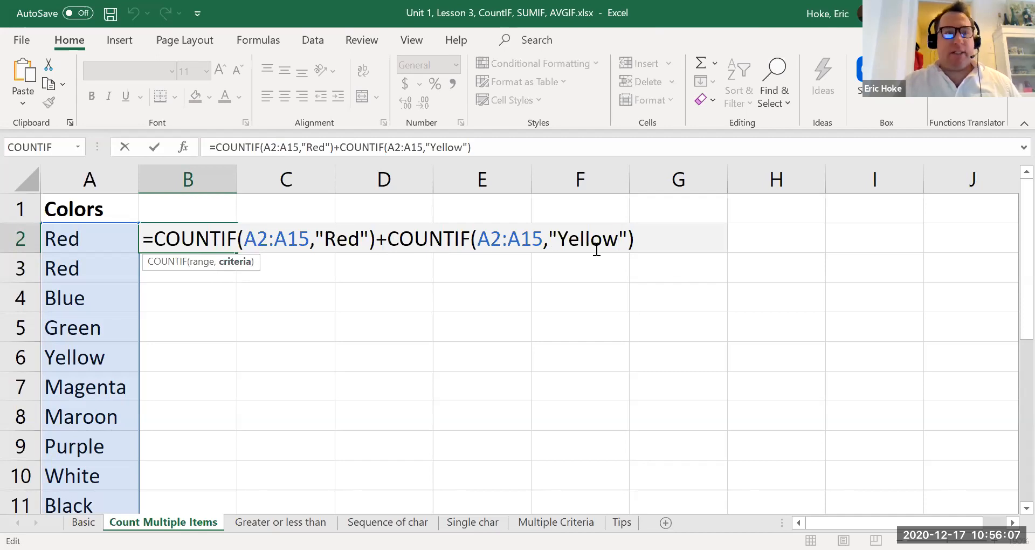
key("Return")
key("Up")
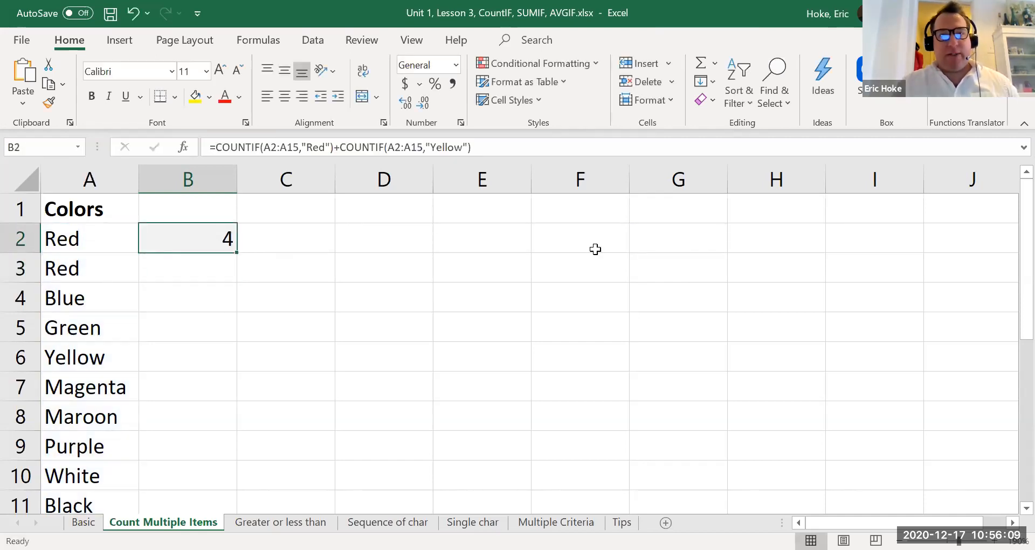
Change the criterion of the second COUNTIF in B2 from the Count Multiple Items sheet to "Maroon".
double_click(439, 147)
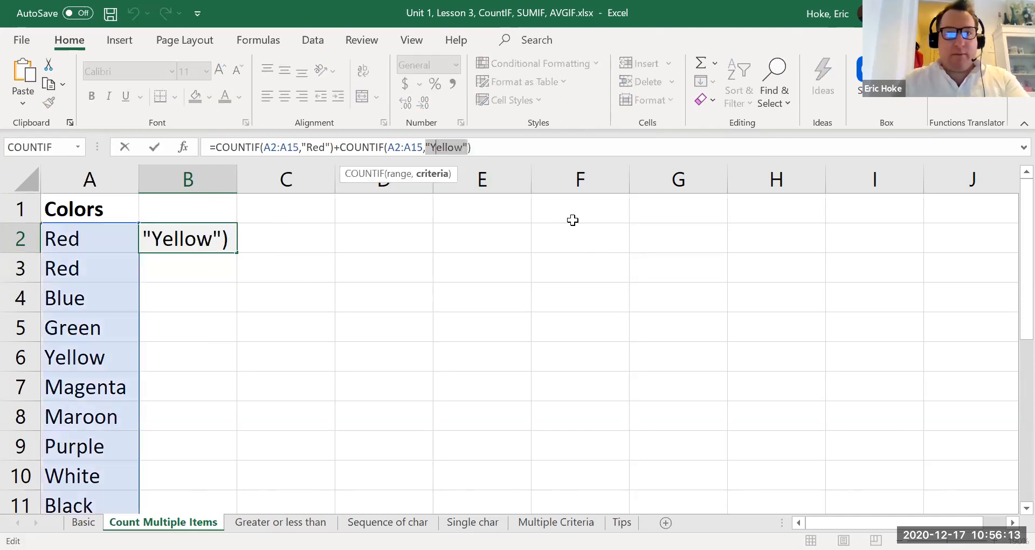
type("\"Maroon\"")
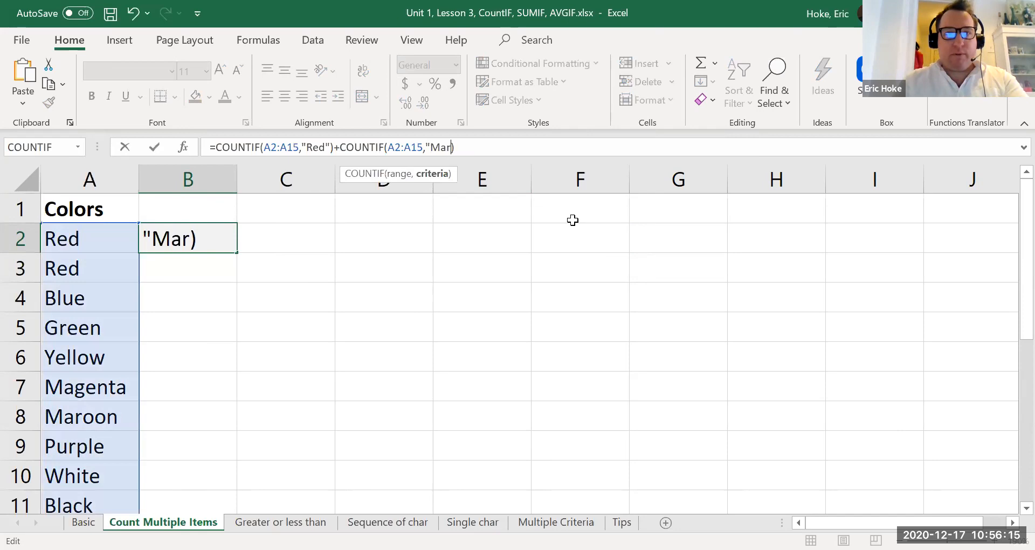
key("Return")
key("Up")
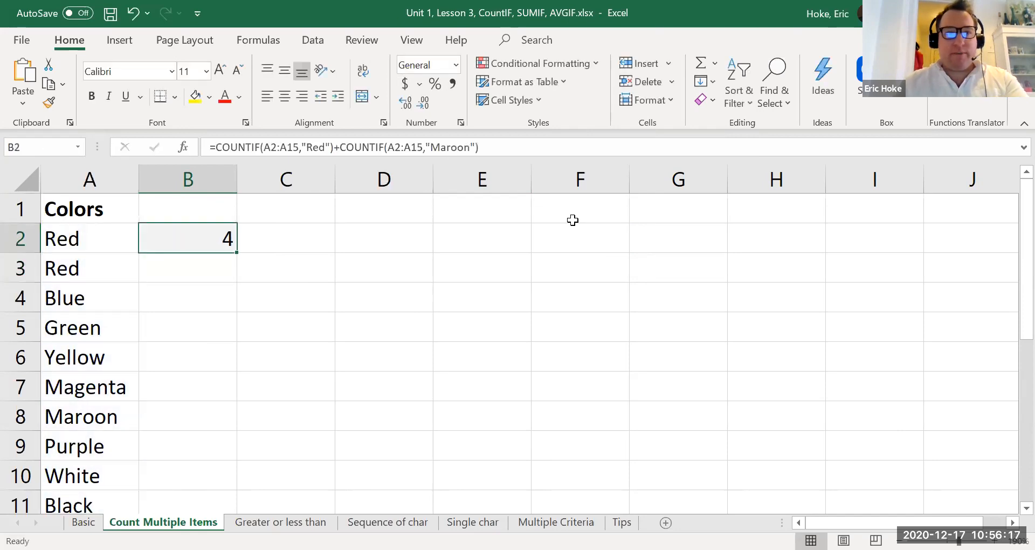
key("Left")
key("Down")
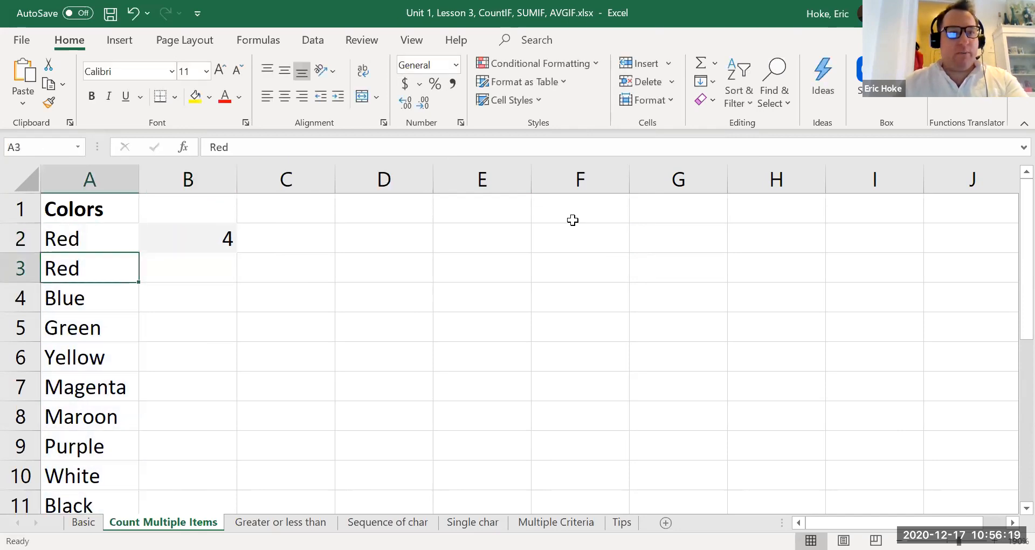
Check the Colors list in column A for Red and Maroon entries, and review the formula in B2.
key("Down")
key("Down")
key("Down")
key("Down")
key("Down")
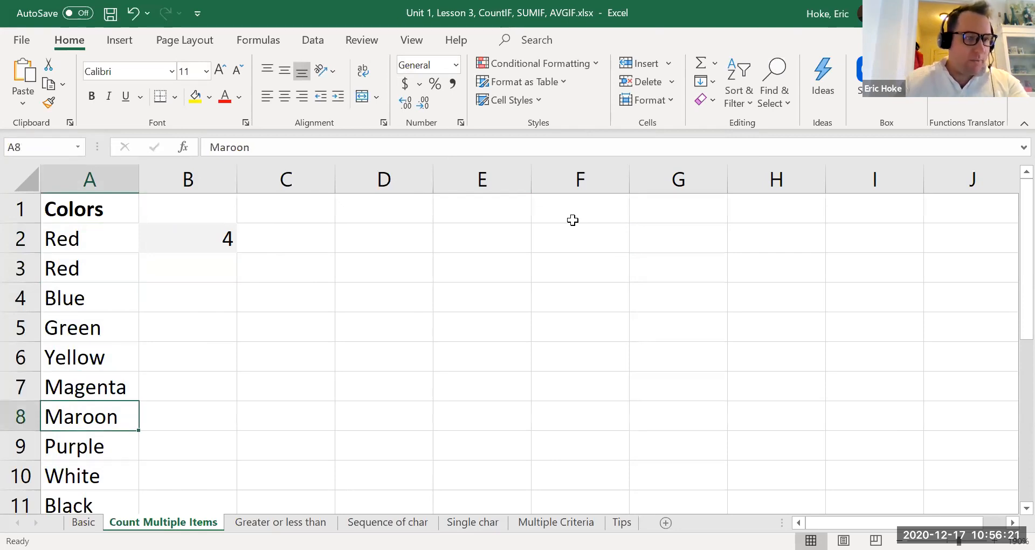
key("Down")
key("Down")
key("Down")
key("Down")
key("Down")
key("Down")
key("Down")
key("Down")
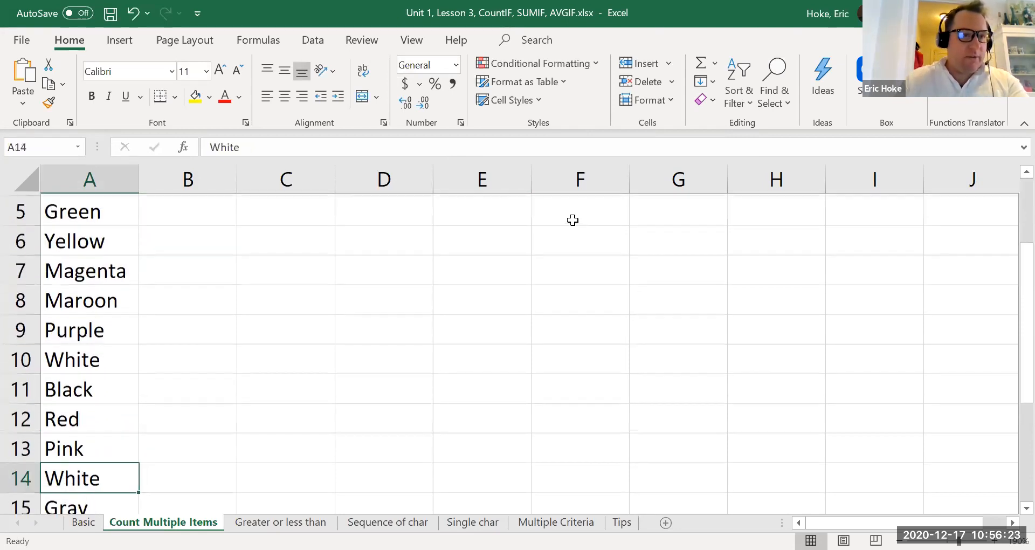
key("Up")
key("Up")
key("Up")
key("Up")
key("Up")
key("Up")
key("Up")
key("Up")
key("Up")
key("ctrl+Home")
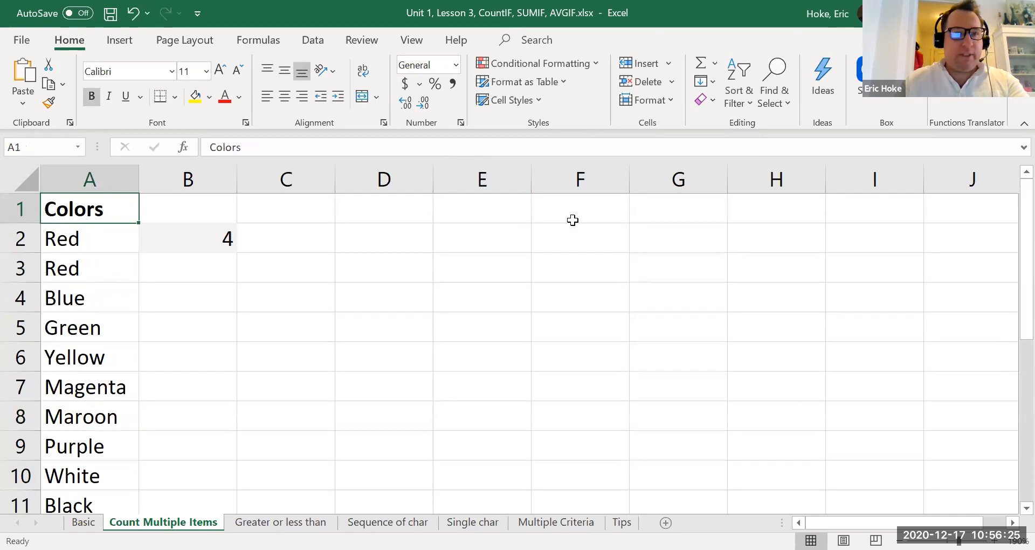
key("Right")
key("Down")
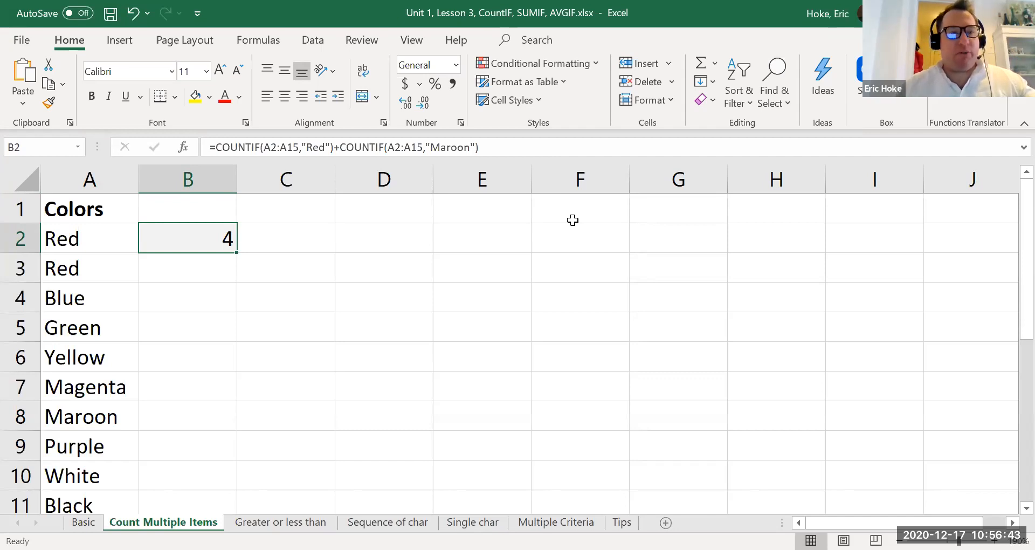
Look through the whole Colors list down past its last entry, comparing it with the two COUNTIFs added in B2.
key("Left")
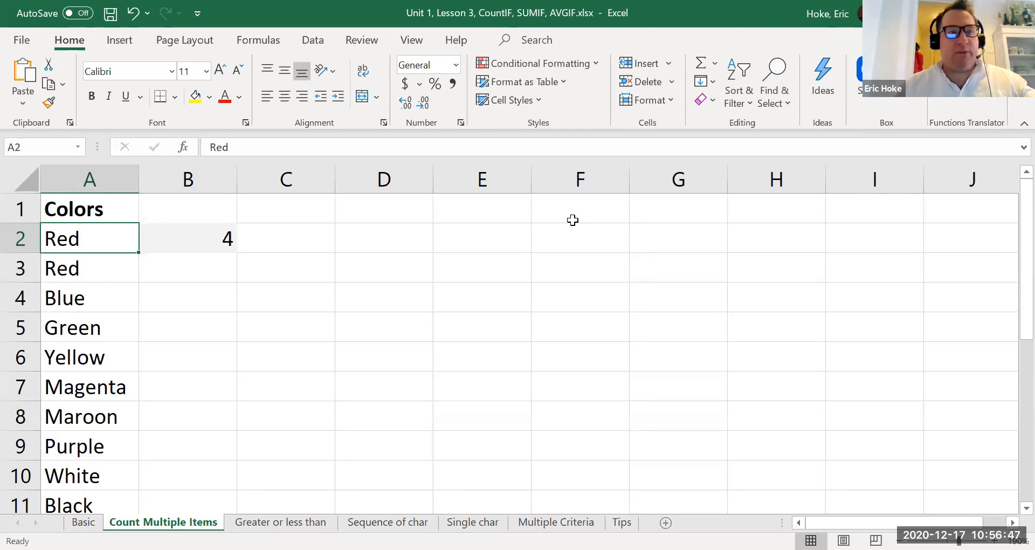
key("Up")
key("Down")
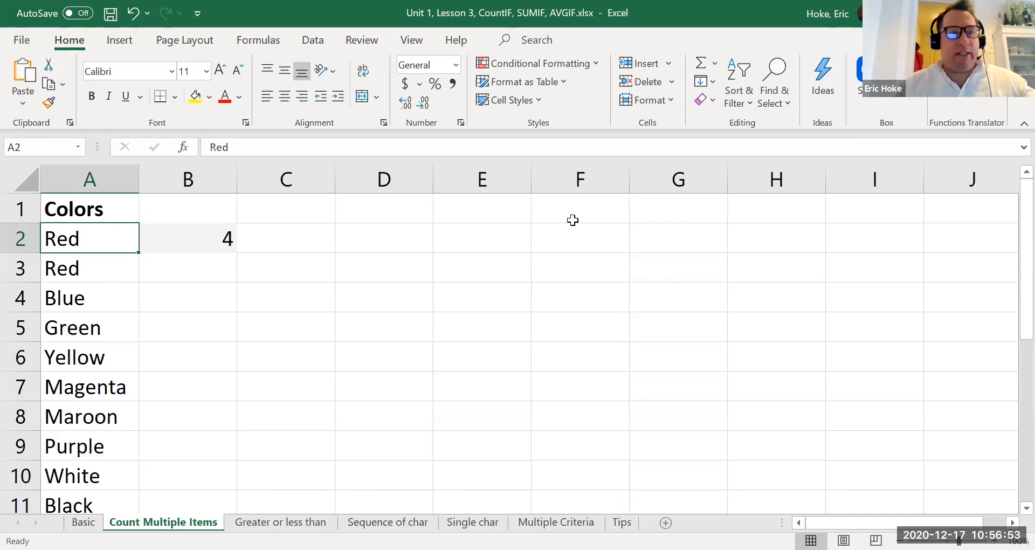
key("Down")
key("Down")
key("Down")
key("Down")
key("Down")
key("Down")
key("Down")
key("Down")
key("Down")
key("Down")
key("Down")
key("Down")
key("Down")
key("Down")
key("Down")
key("Down")
key("Down")
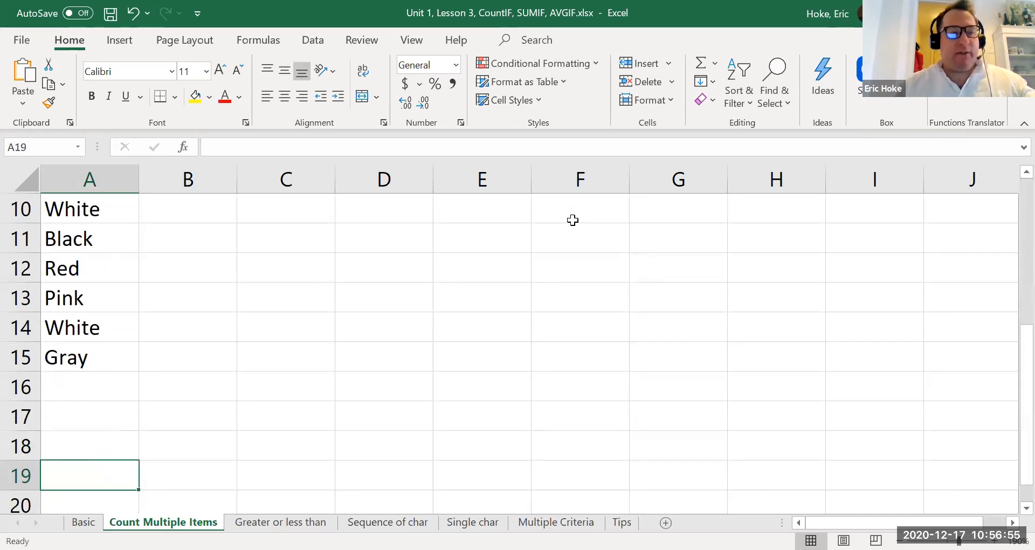
key("Down")
key("Up")
key("Up")
key("Up")
key("Up")
key("Up")
key("Up")
key("Up")
key("Up")
key("Up")
key("Up")
key("Up")
key("Up")
key("Up")
key("Up")
key("Up")
key("Up")
key("Up")
key("Up")
key("Up")
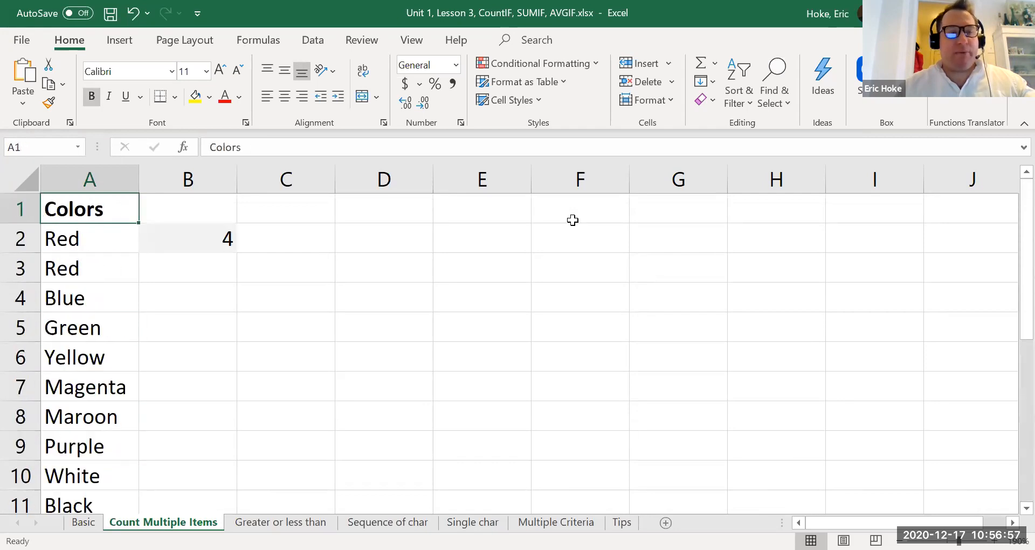
key("Down")
key("Right")
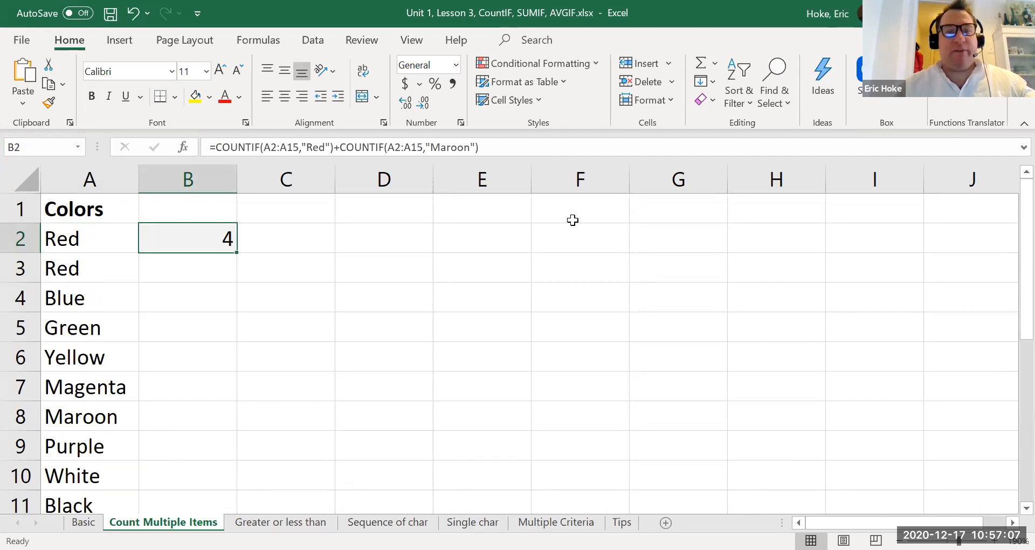
key("Down")
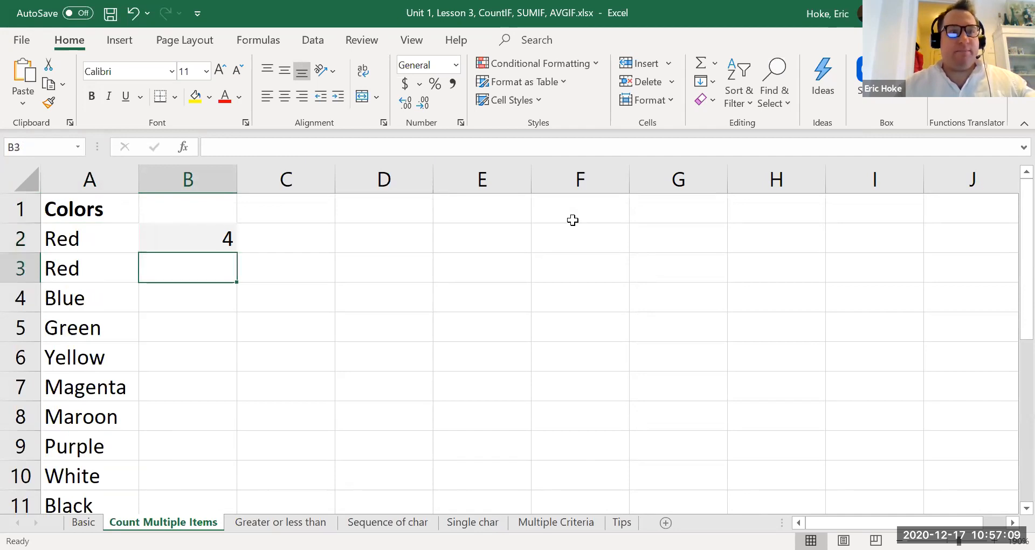
key("Up")
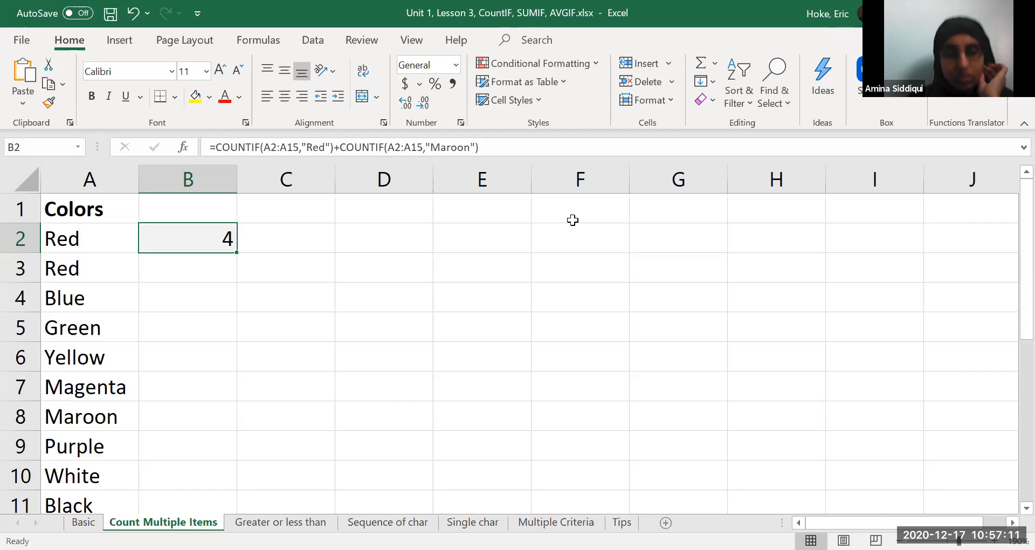
left_click(84, 522)
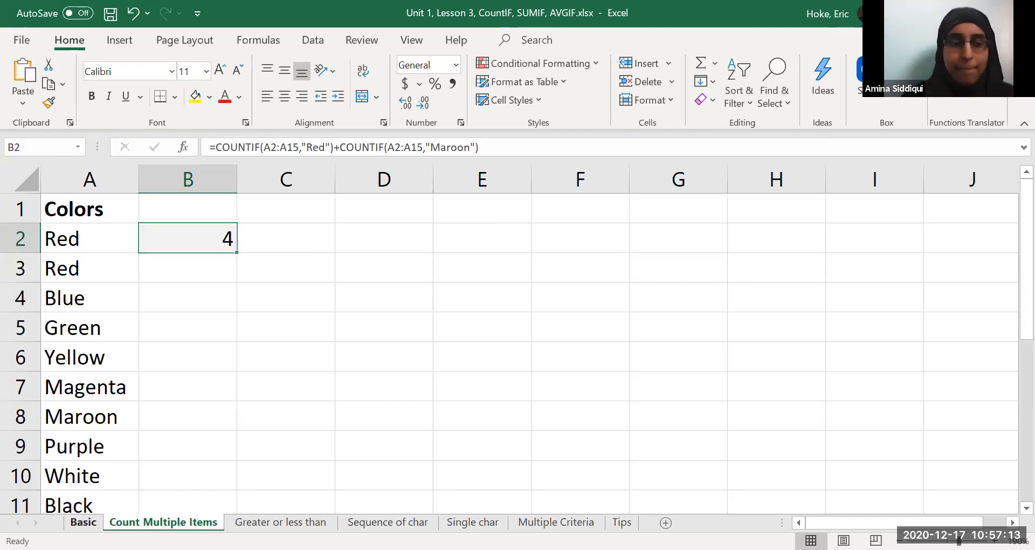
left_click(163, 522)
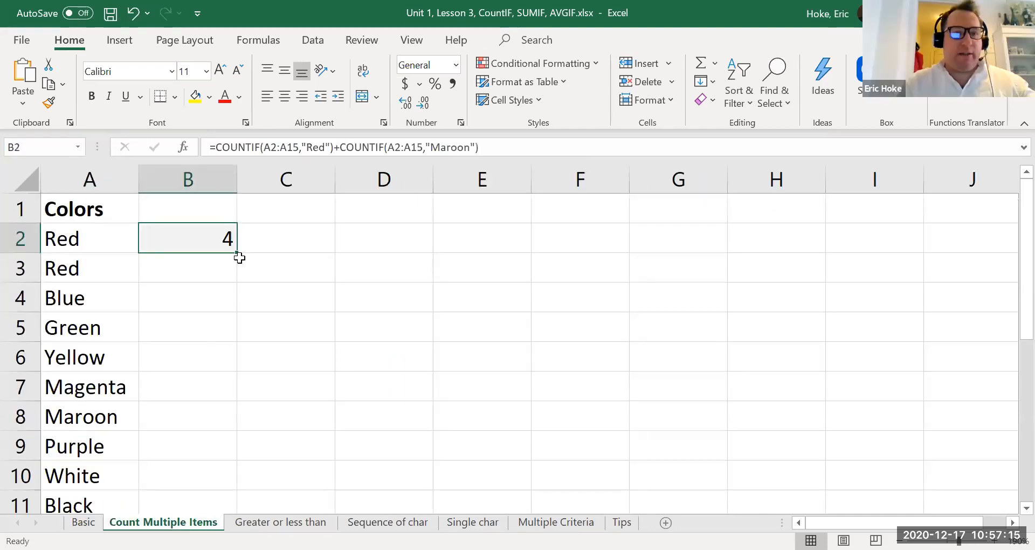
Change the criterion of the first COUNTIF in B2 to "Yellow".
left_click(300, 147)
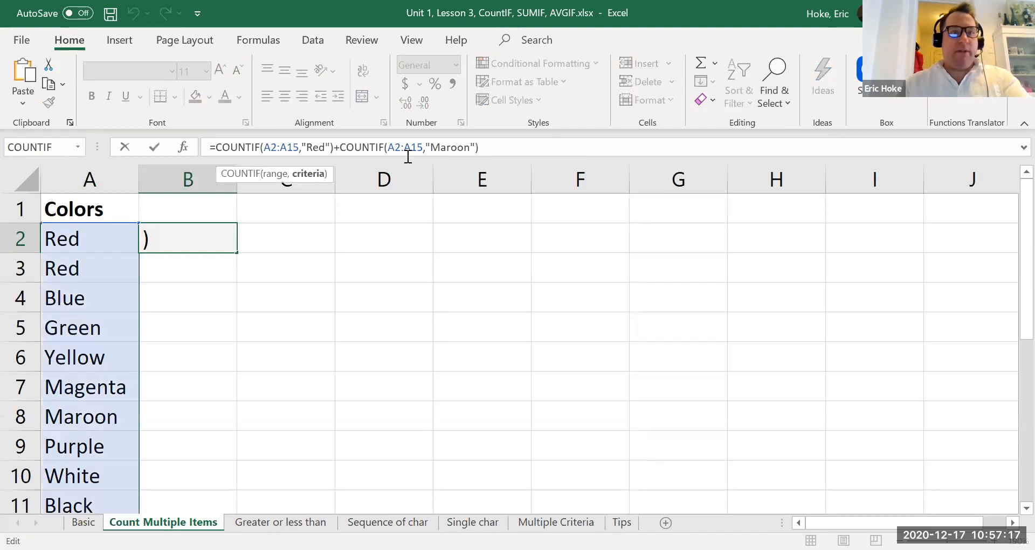
key("Right")
key("shift+Right")
key("shift+Right")
key("shift+Right")
type("Yellow")
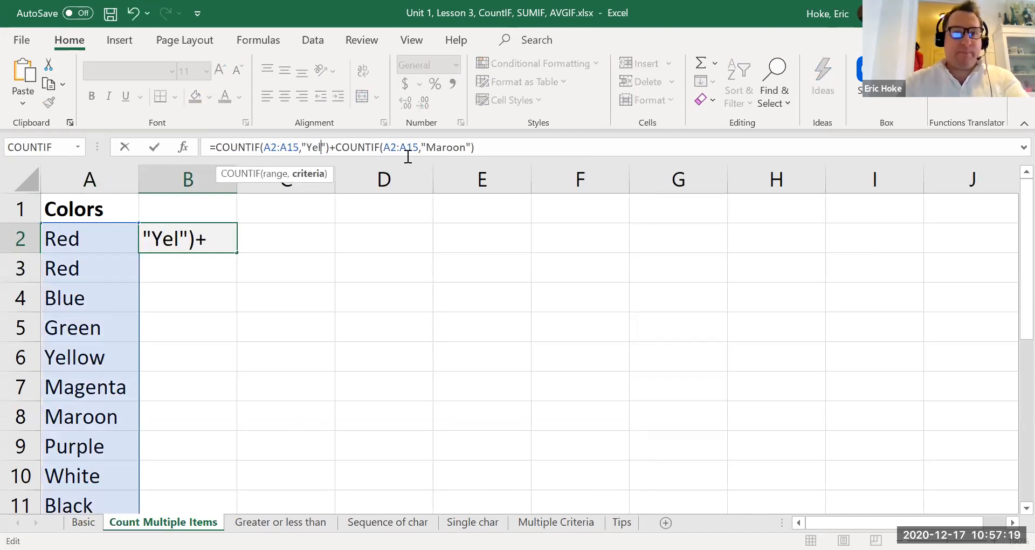
key("Right")
key("Right")
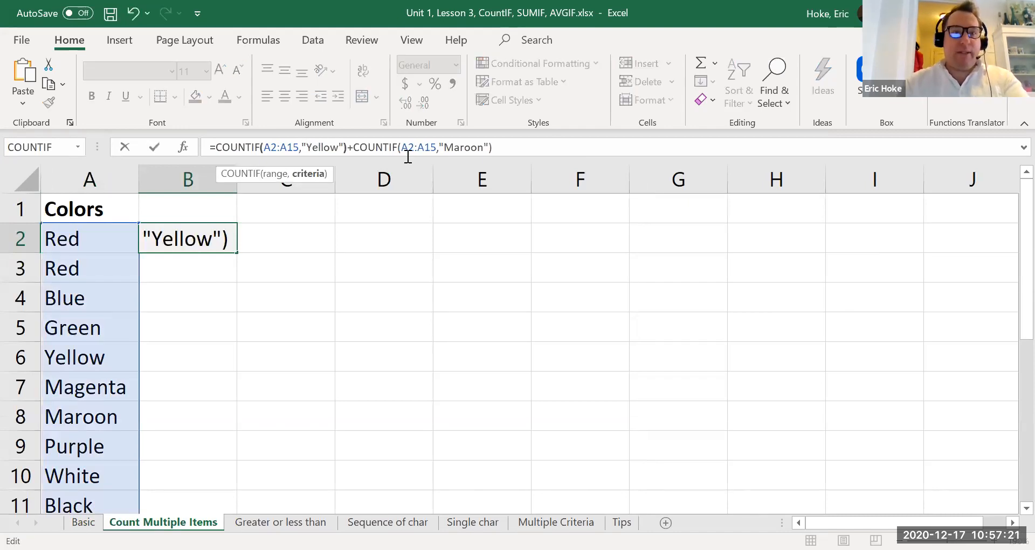
Change the criterion of the second COUNTIF in B2 to "Purple" and commit the formula.
key("Right")
key("Right")
key("Right")
key("Right")
key("Right")
key("Right")
key("Right")
key("Right")
key("Right")
key("Right")
key("Right")
key("Right")
key("Right")
key("Right")
key("Right")
key("Right")
key("Right")
key("shift+Right")
key("shift+Right")
key("shift+Right")
key("shift+Right")
key("shift+Right")
key("shift+Right")
type("Purple")
key("Return")
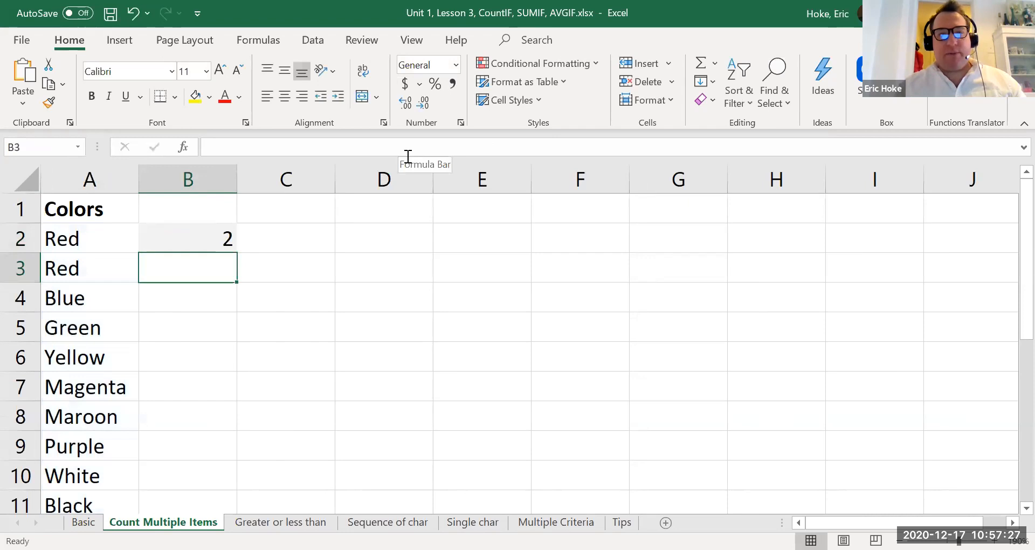
key("Up")
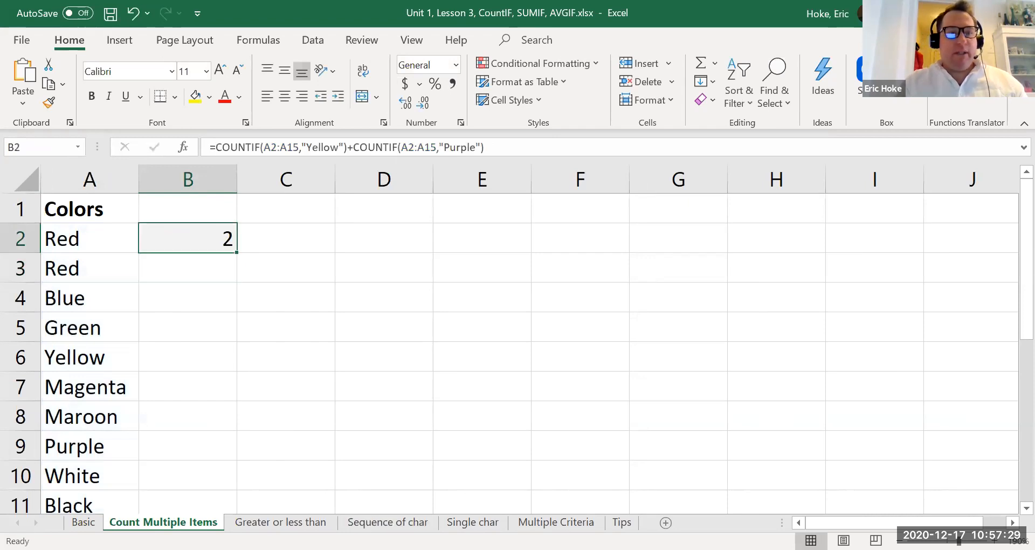
Open the Greater or less than sheet and change the COUNTIF criterion in B2 to ">8".
left_click(280, 522)
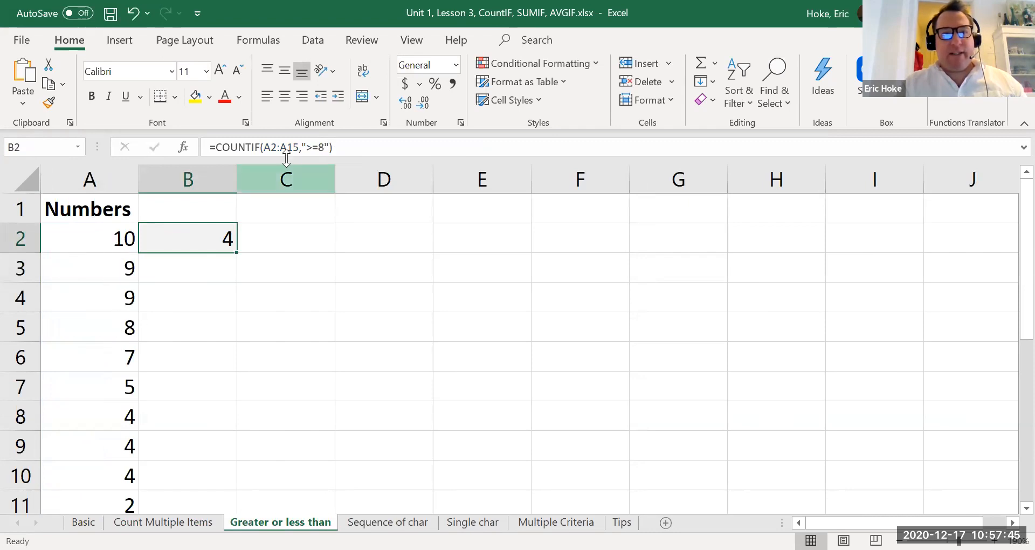
left_click(426, 151)
key("Return")
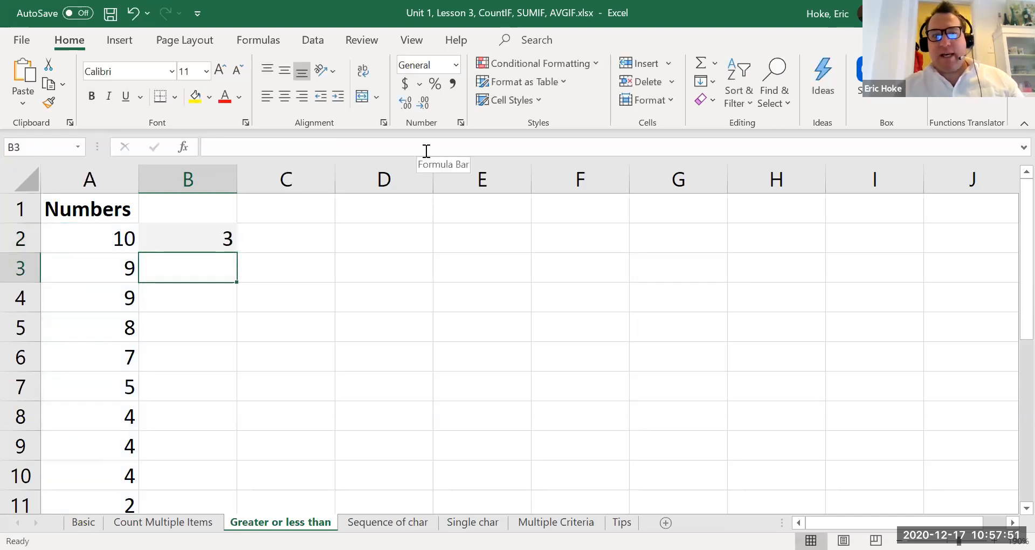
Check which values in the Numbers list are greater than 8, and review the COUNTIF formula in B2.
key("Down")
key("Left")
key("Down")
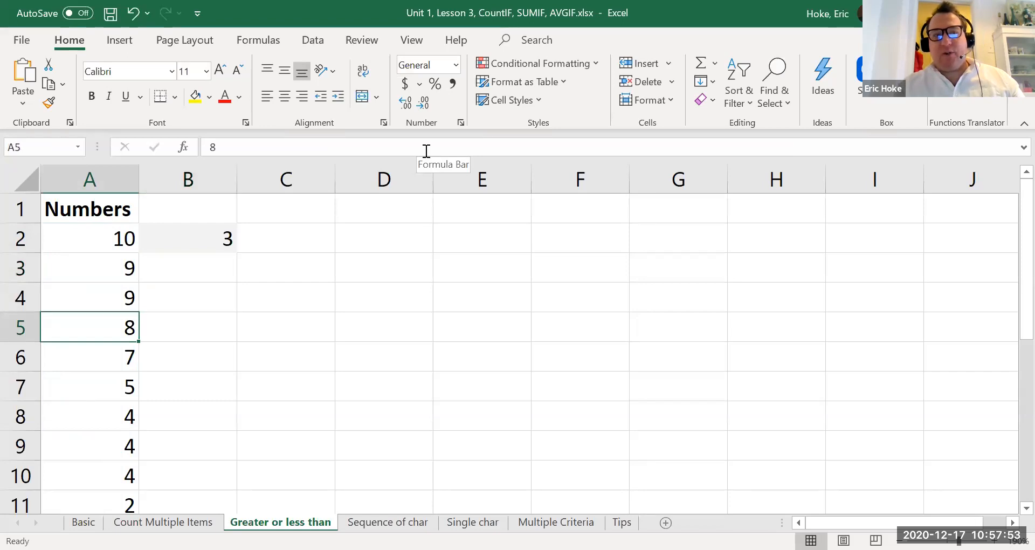
key("Up")
key("Up")
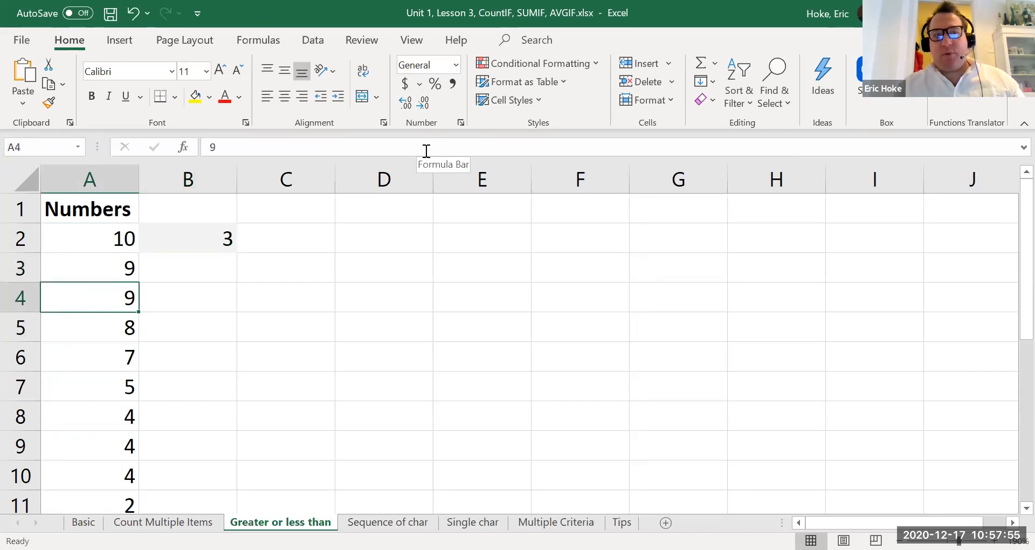
key("Up")
key("Right")
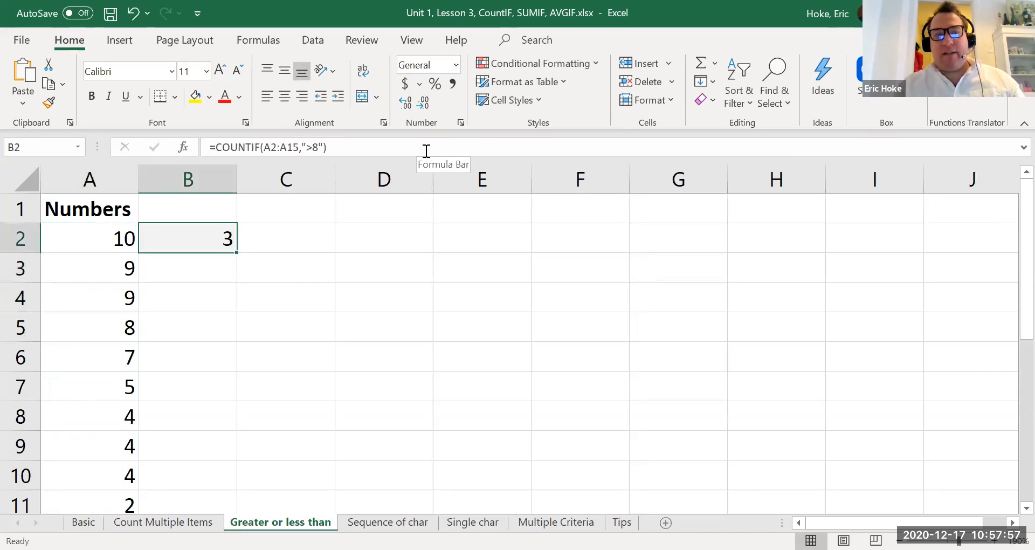
Change the COUNTIF criterion in B2 to "<8" to count the numbers below 8.
left_click(313, 147)
key("BackSpace")
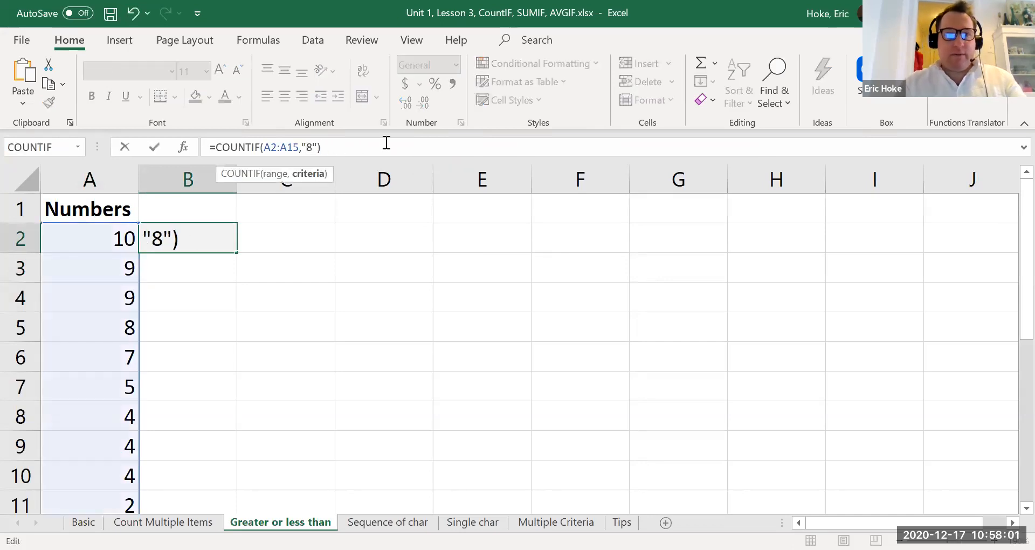
type("<")
key("Return")
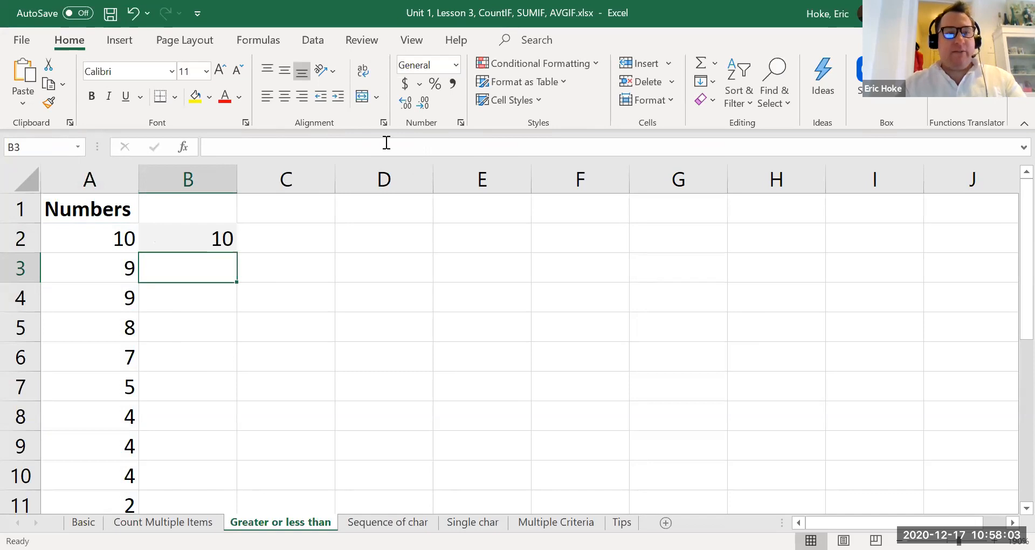
Check the values below 8 in the Numbers list down to row 15, and review the formula in B2.
key("Up")
key("Down")
key("Down")
key("Down")
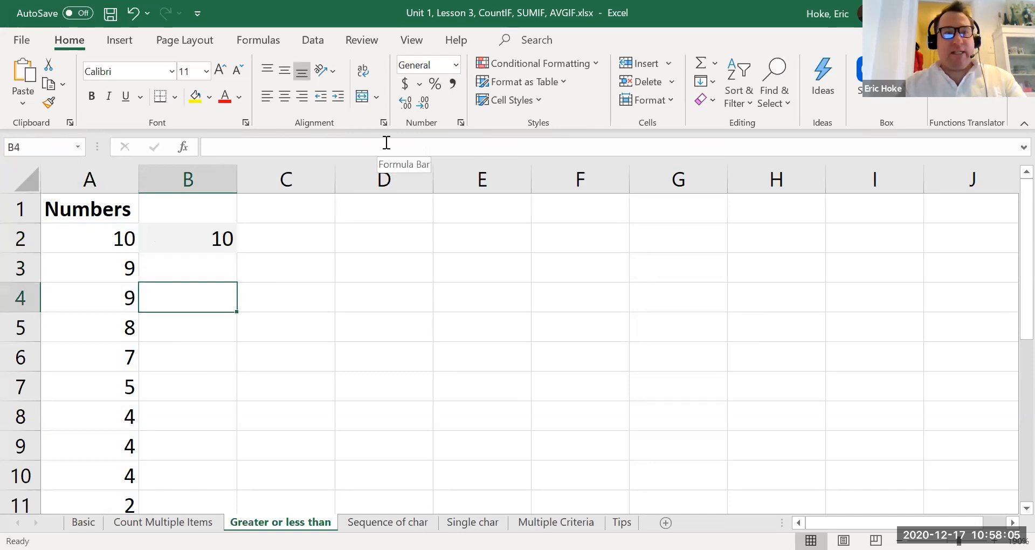
key("Left")
key("Down")
key("Down")
key("Down")
key("Down")
key("Down")
key("Down")
key("Down")
key("Down")
key("Down")
key("Down")
key("Down")
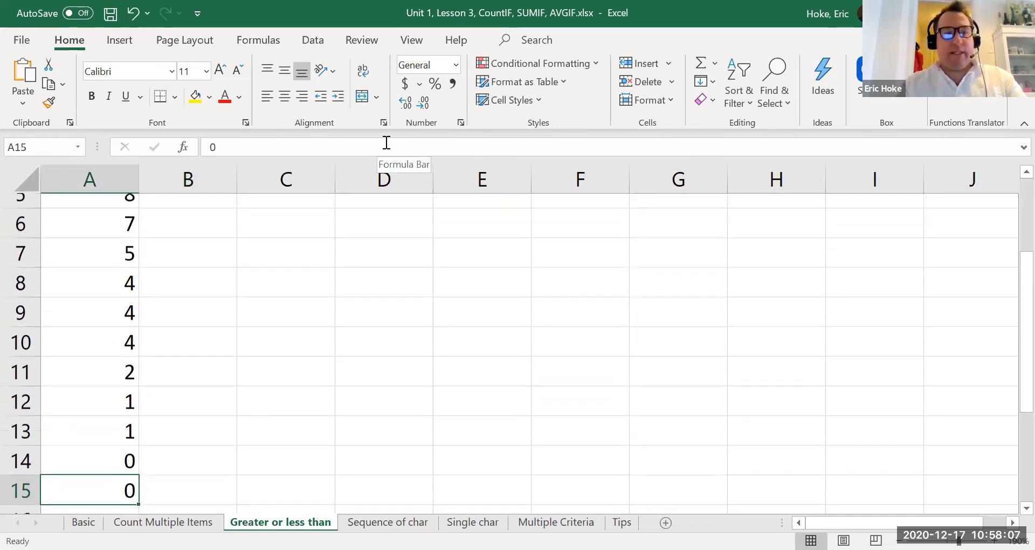
key("Up")
key("Up")
key("Up")
key("Up")
key("Up")
key("Up")
key("Up")
key("Up")
key("Up")
key("Up")
key("Up")
key("Up")
key("Up")
key("Up")
key("Up")
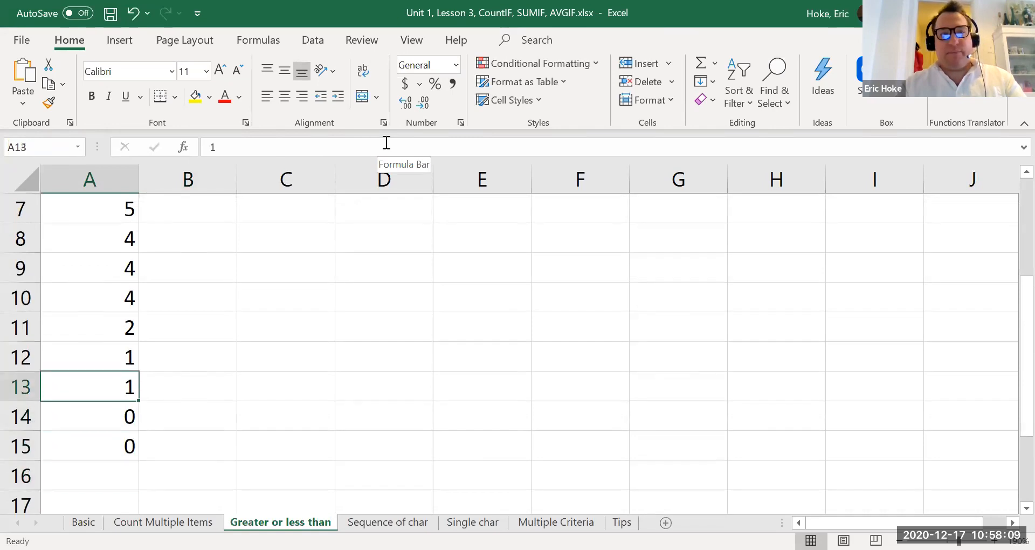
key("Down")
key("Right")
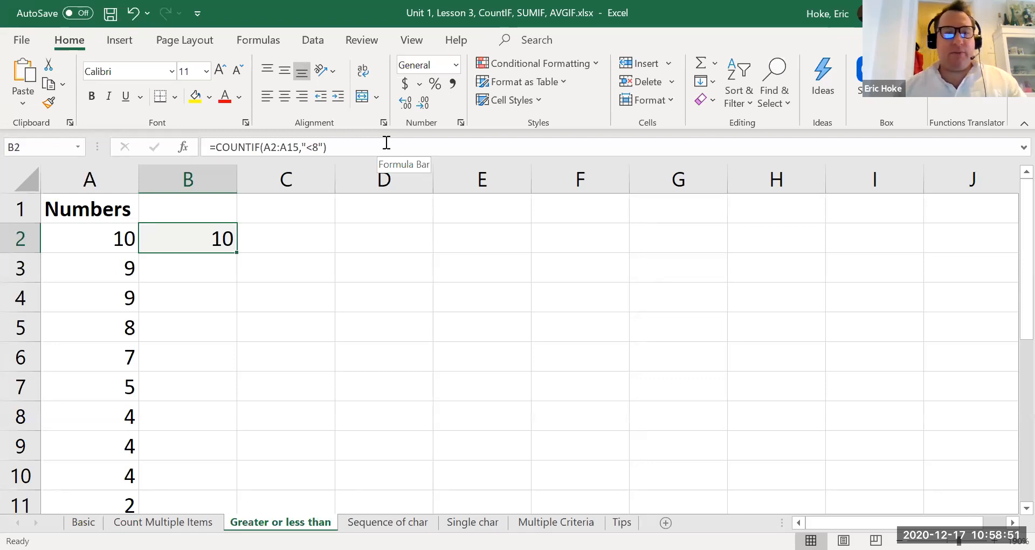
Change the COUNTIF criterion in B2 to "<=8" so that 8 itself is included.
left_click(312, 146)
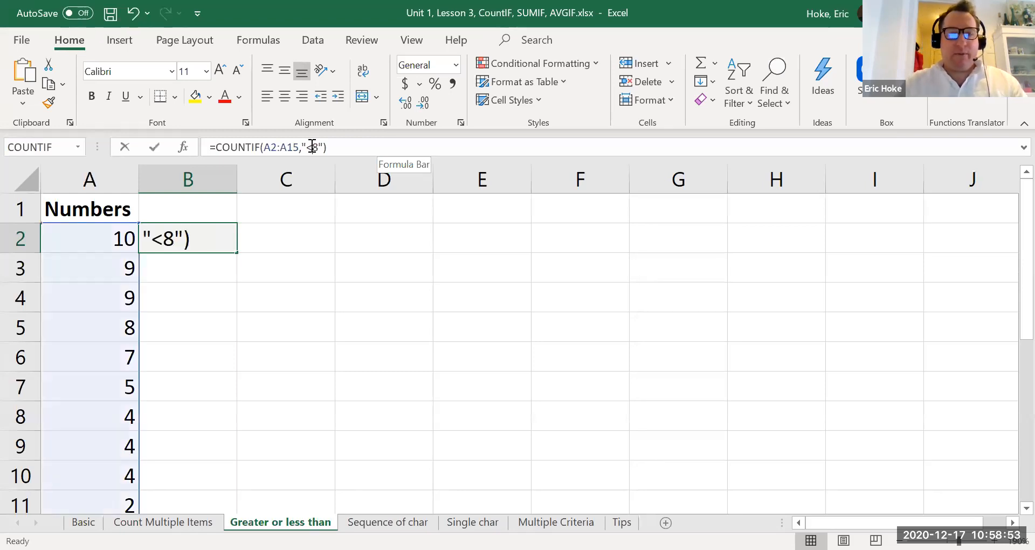
type("=")
key("Return")
key("Up")
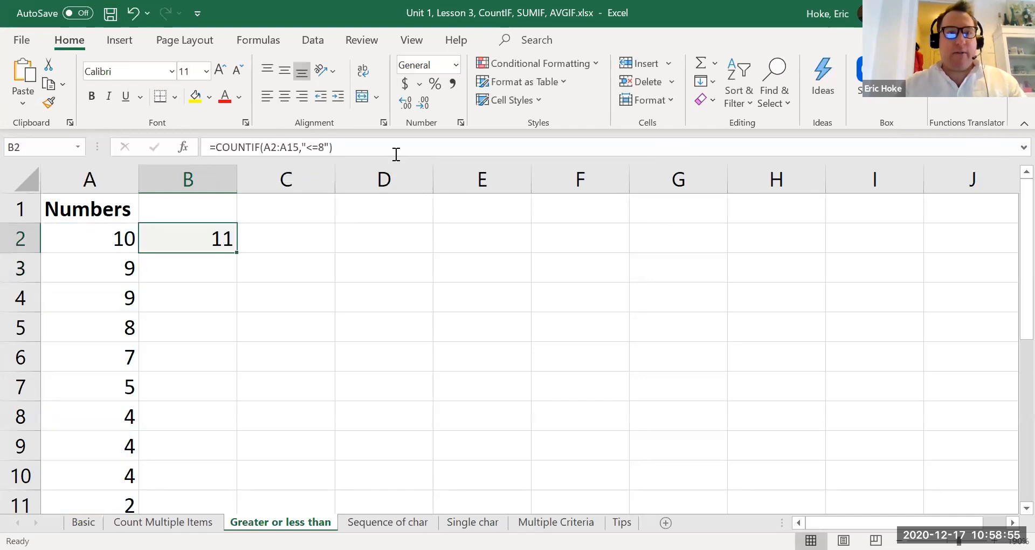
Change the COUNTIF criterion in B2 to ">8" to count only the numbers above 8.
left_click(318, 147)
key("BackSpace")
key("BackSpace")
type(">")
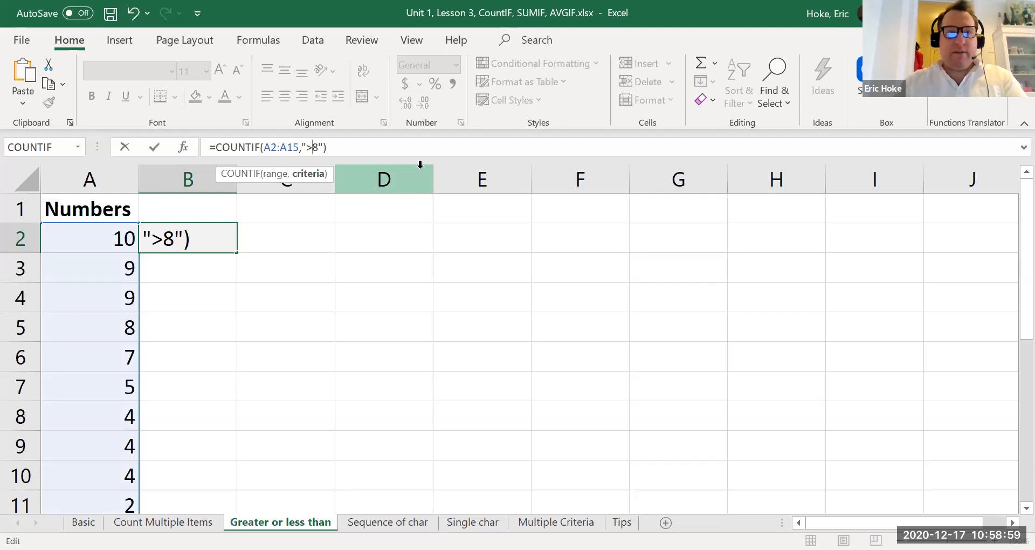
key("Return")
key("Up")
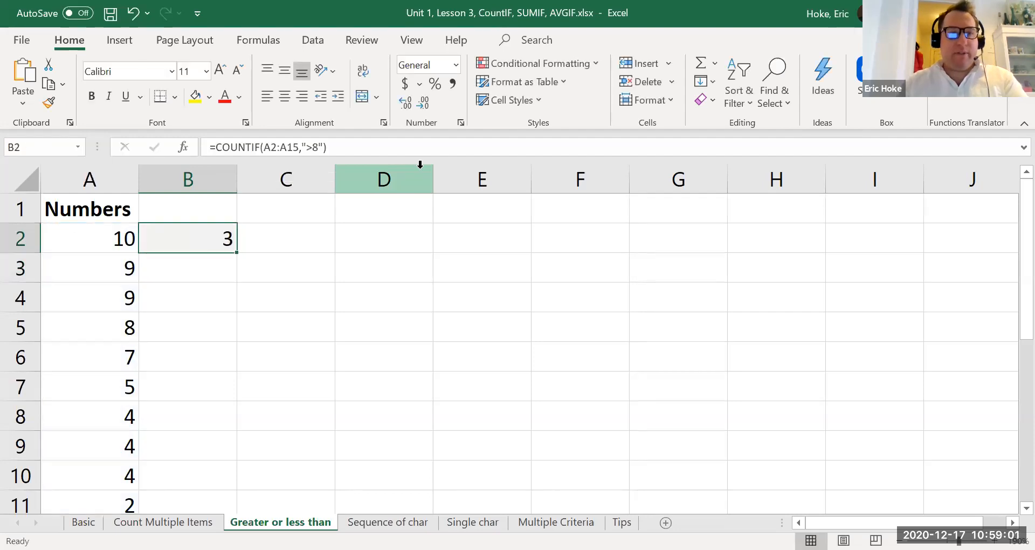
Set the COUNTIF criterion in B2 to ">4" to count the numbers above 4.
left_click(317, 149)
key("BackSpace")
type("4")
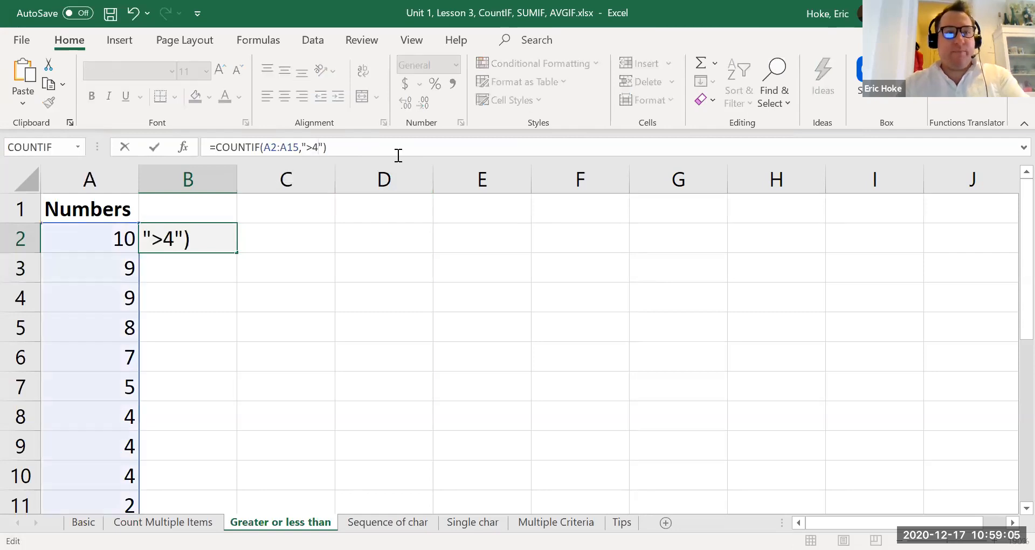
key("Return")
key("Up")
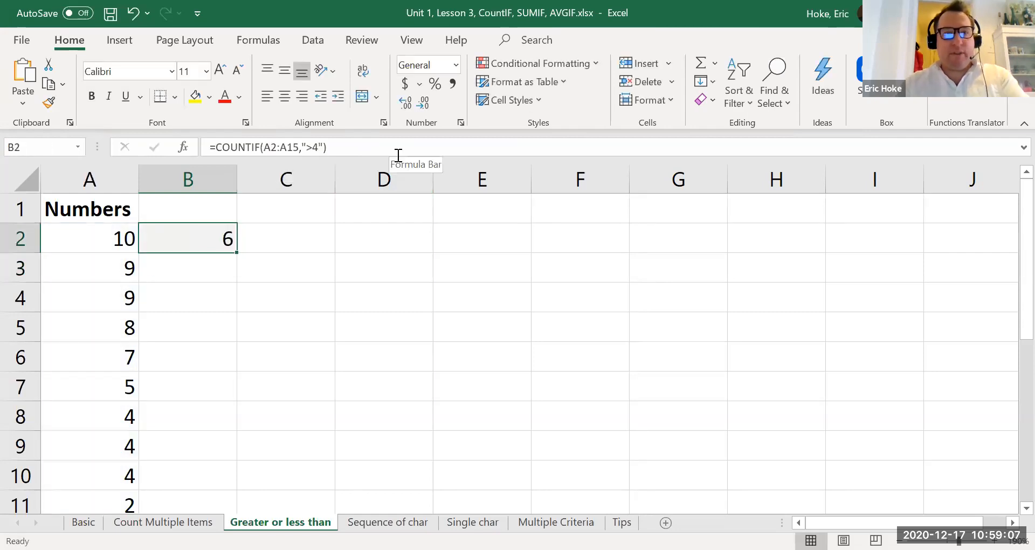
Change the COUNTIF criterion in B2 to ">=4" so that 4 itself is included.
left_click(239, 149)
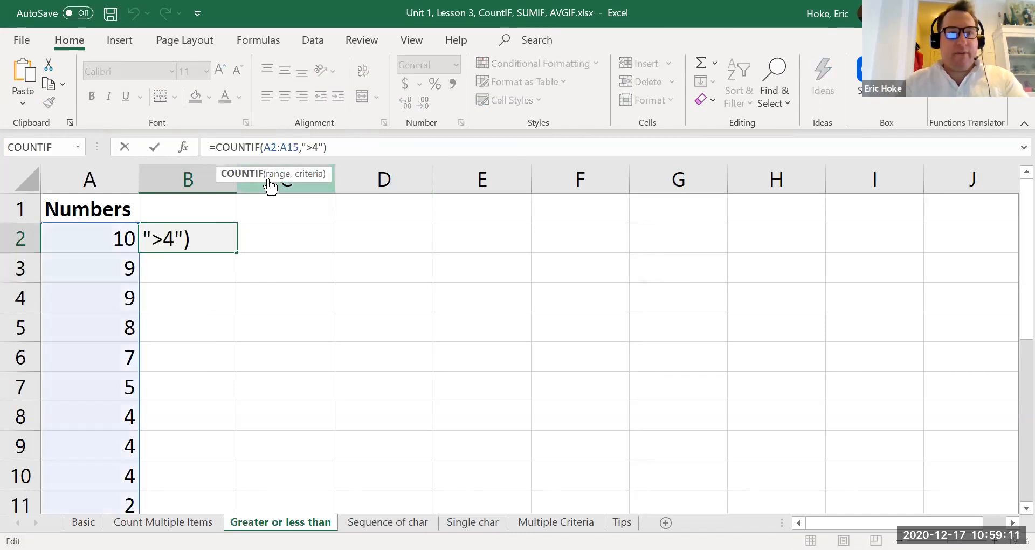
left_click(196, 243)
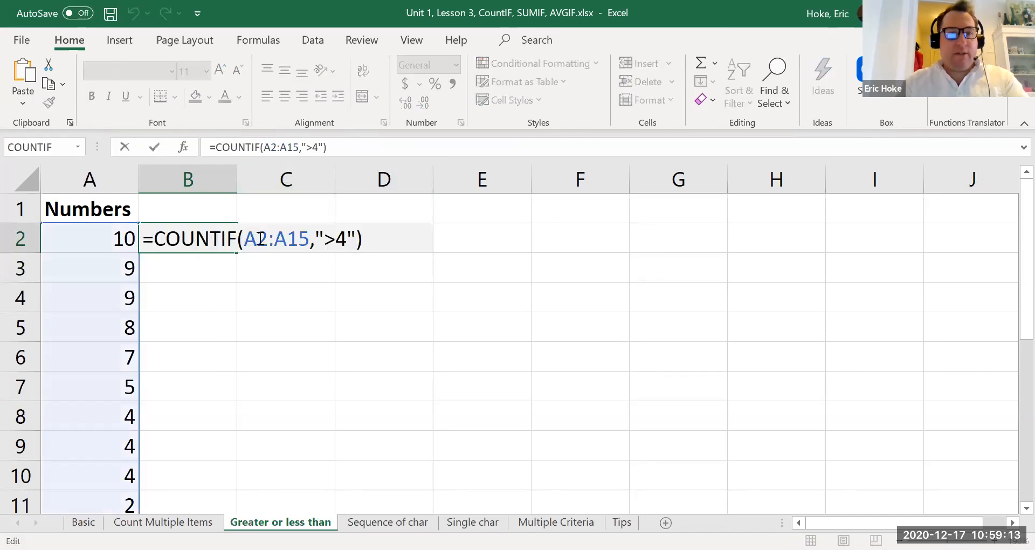
left_click(260, 238)
key("Right")
key("Right")
key("Right")
key("Right")
key("Right")
key("Right")
key("Right")
key("Right")
type("=")
key("Return")
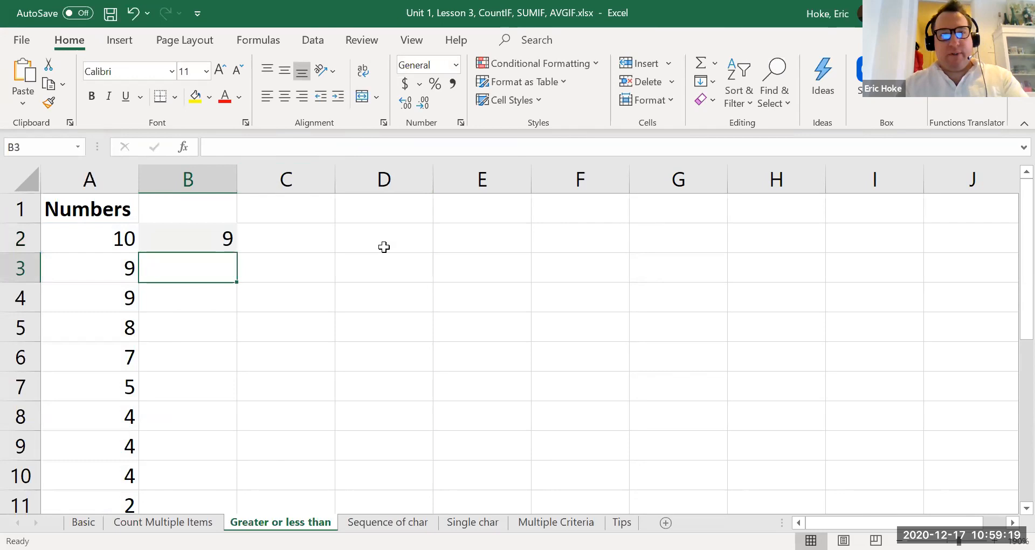
key("Up")
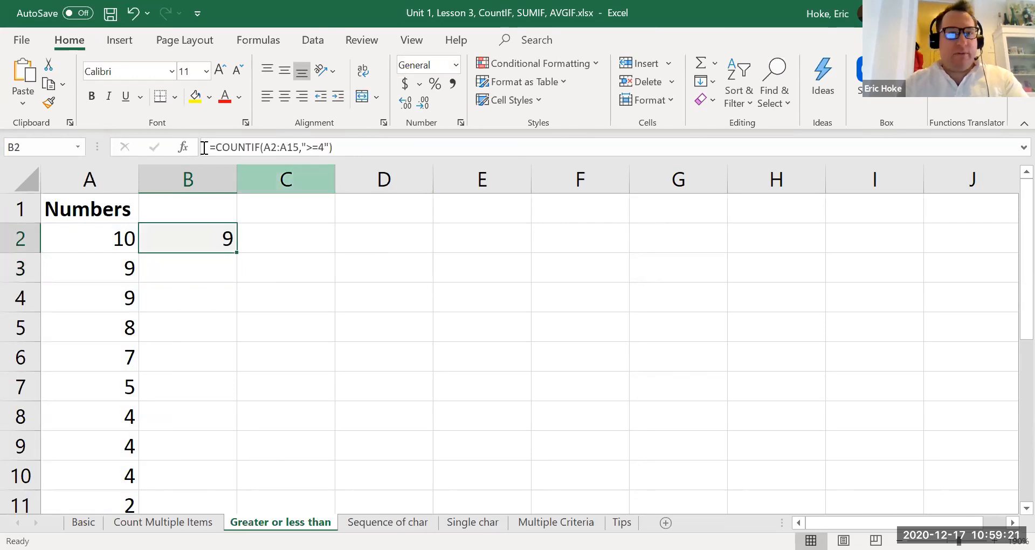
Insert a COUNTIF function in B3 with the range A2:A15 and the criterion =4.
left_click(171, 267)
left_click(184, 148)
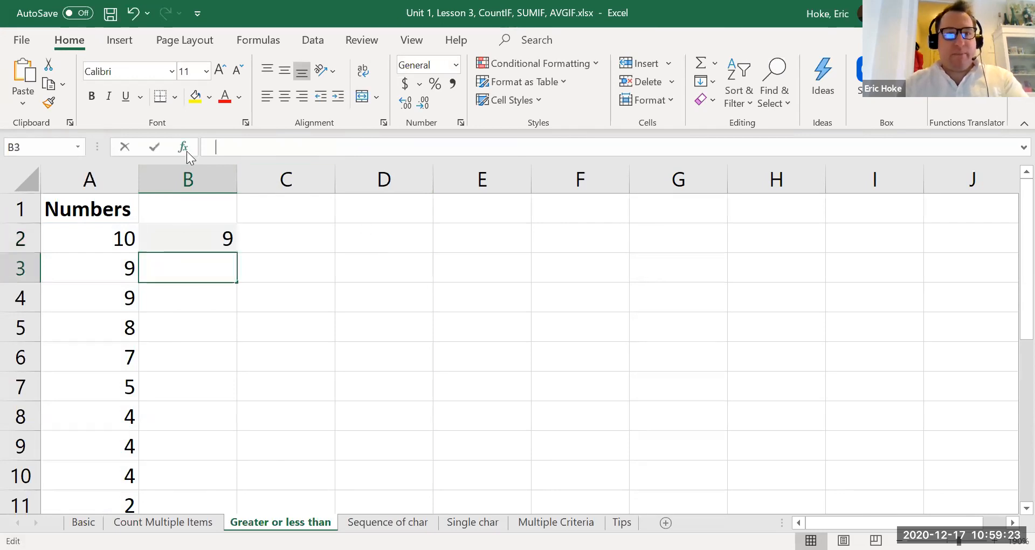
double_click(330, 282)
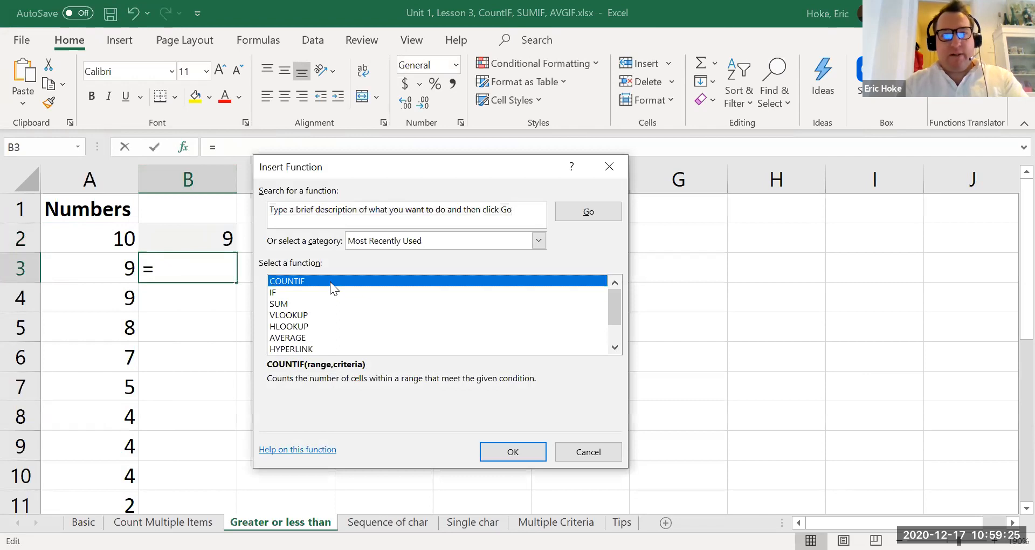
type("A2:")
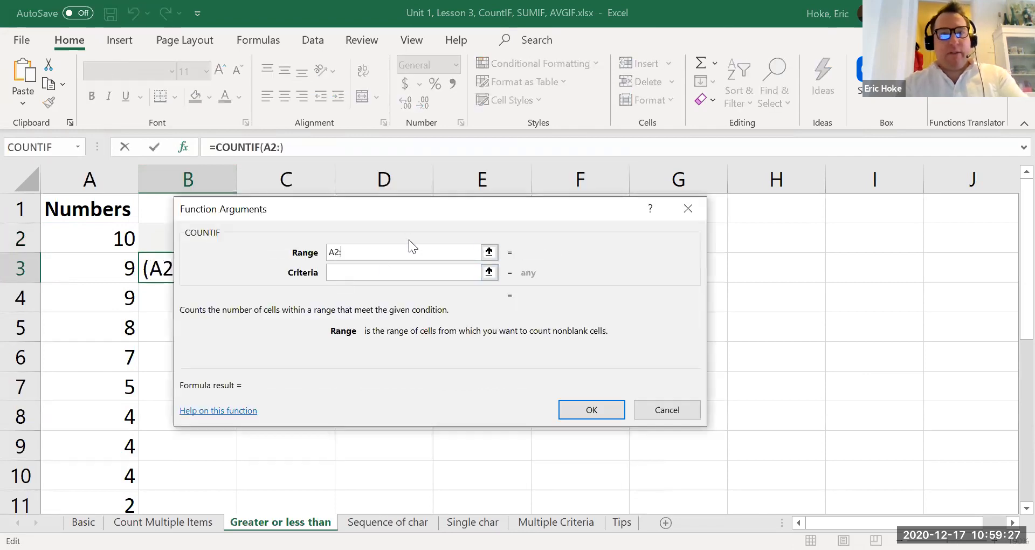
type("A15")
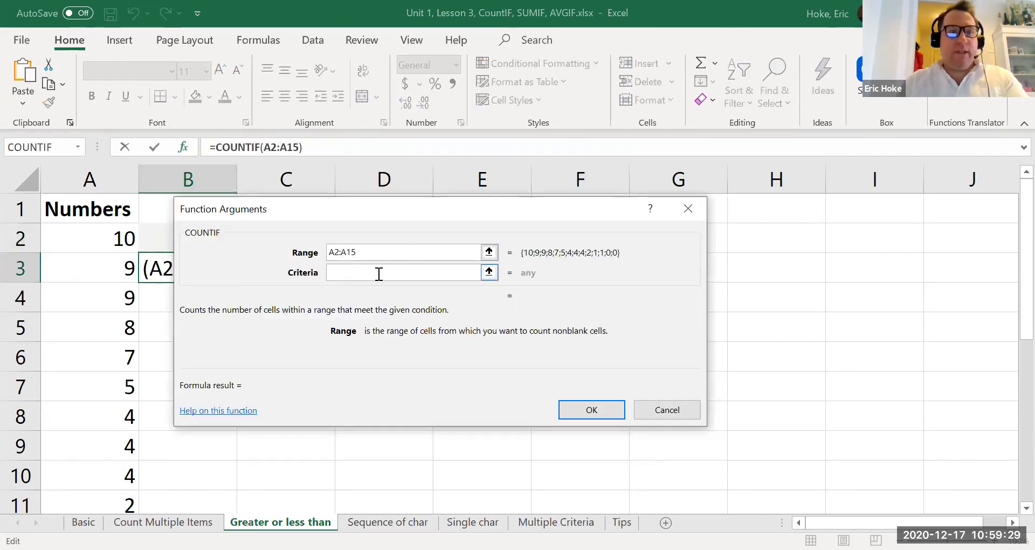
left_click(387, 271)
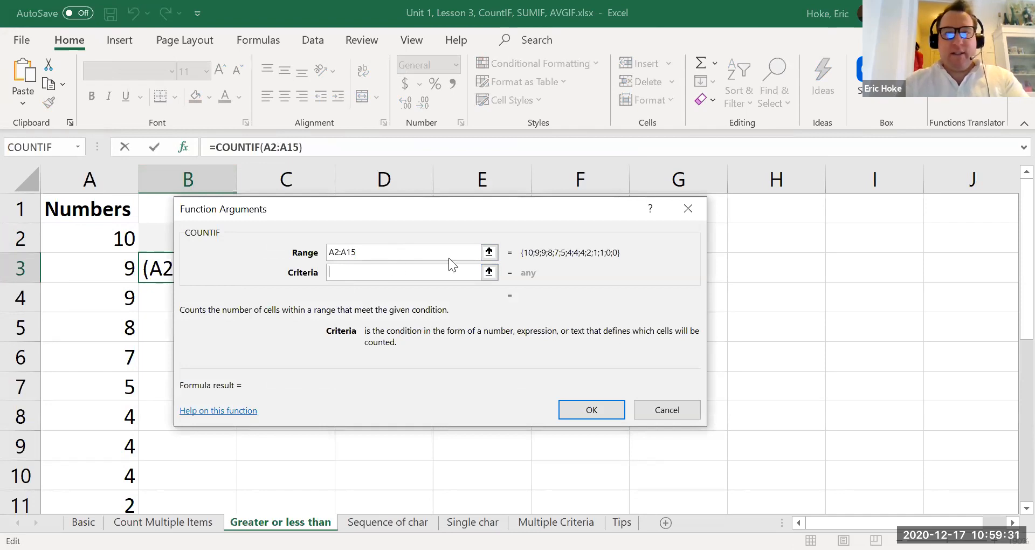
type("=4")
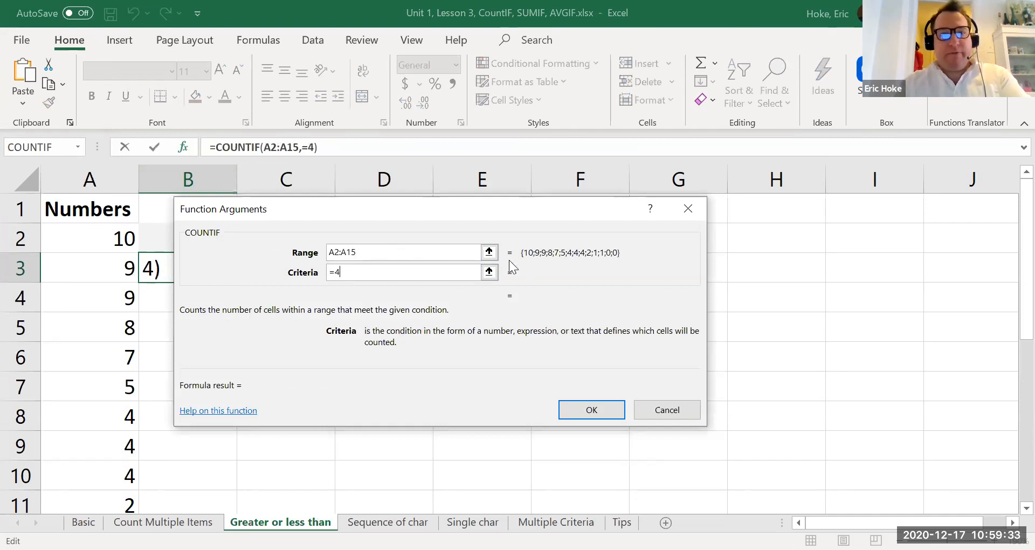
left_click(586, 408)
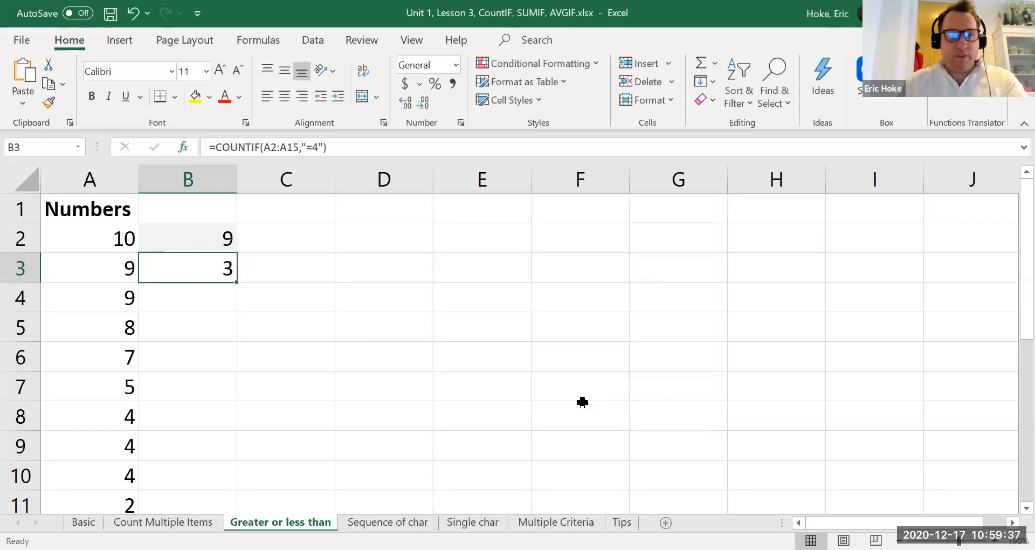
Change the COUNTIF criterion in B3 from an exact match to ">=4".
left_click(315, 147)
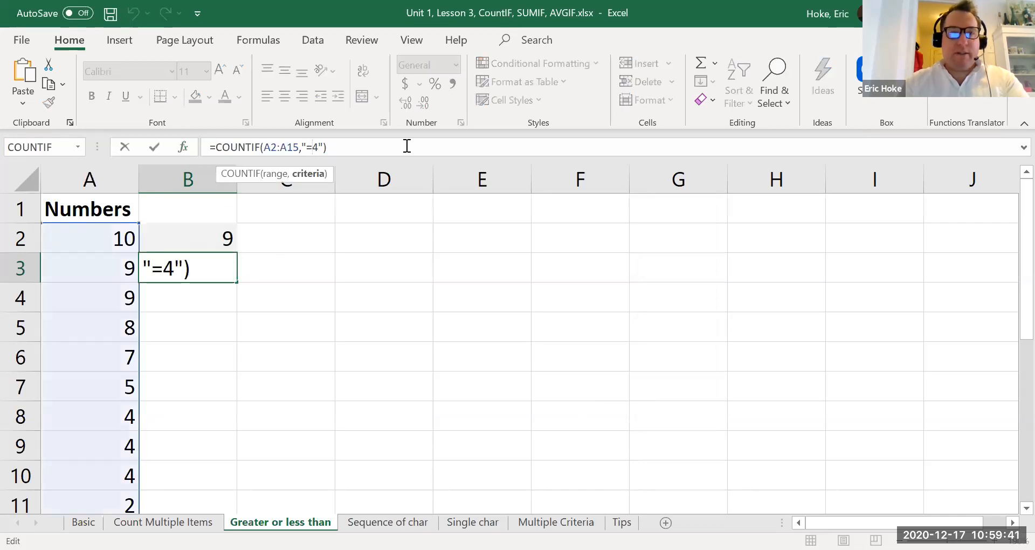
type(">")
key("Return")
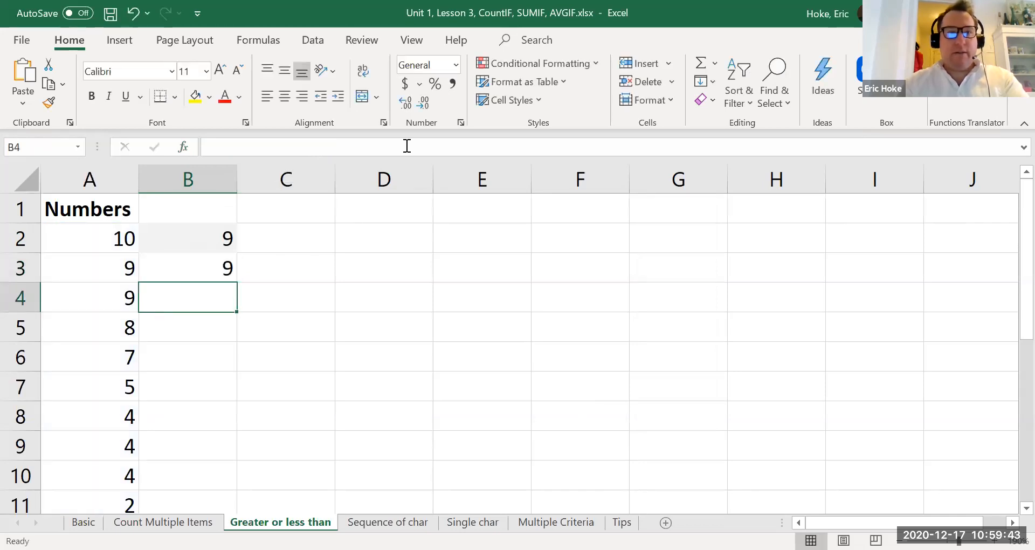
key("Up")
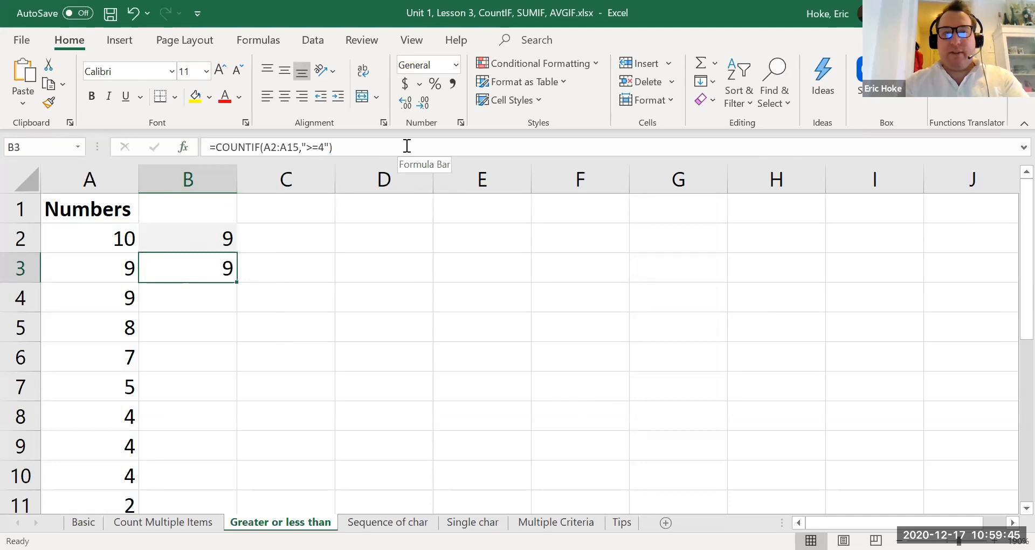
key("Left")
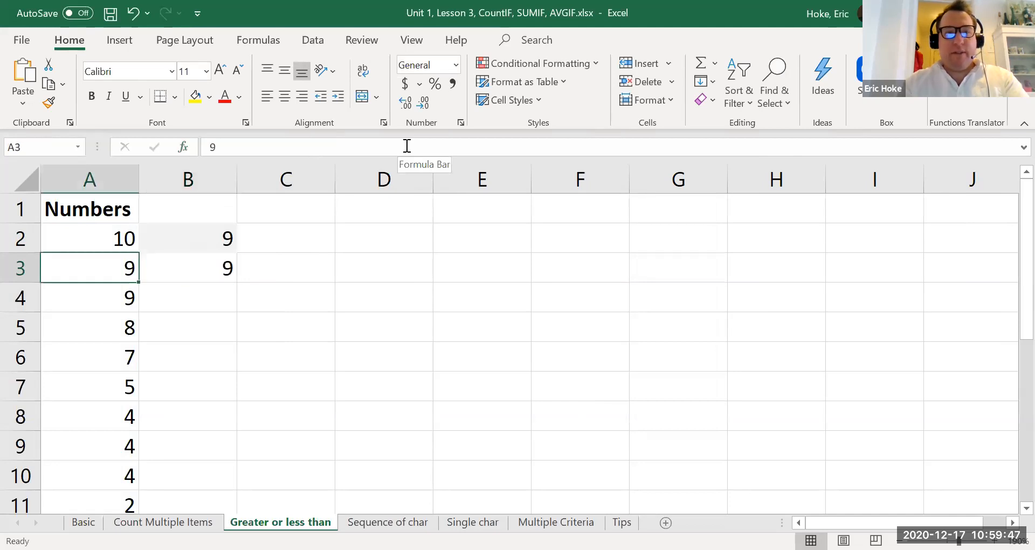
key("Right")
key("Down")
key("Down")
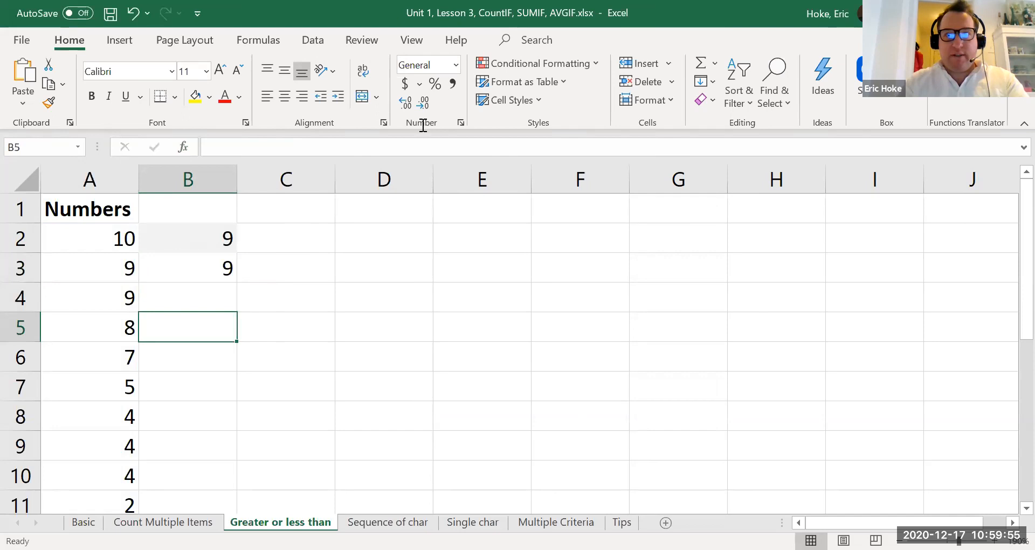
key("alt+Tab")
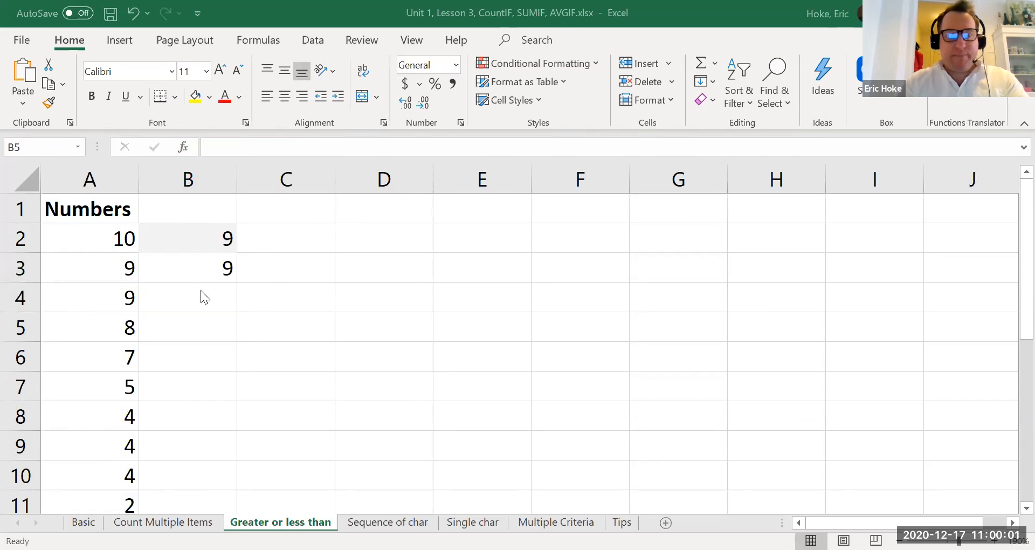
key("alt+Tab")
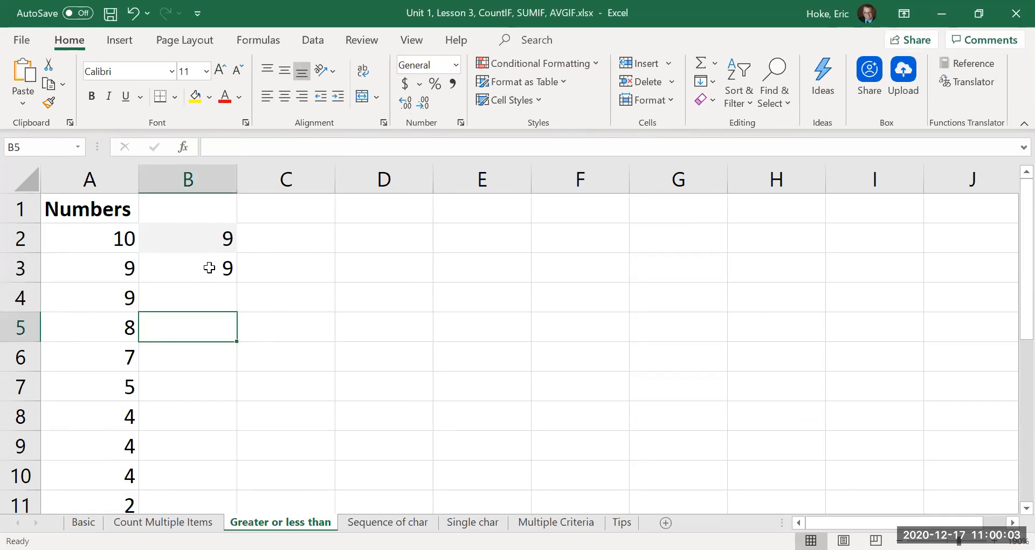
Remove the greater-than sign from the COUNTIF criterion in B3 so that it reads "=4".
left_click(209, 269)
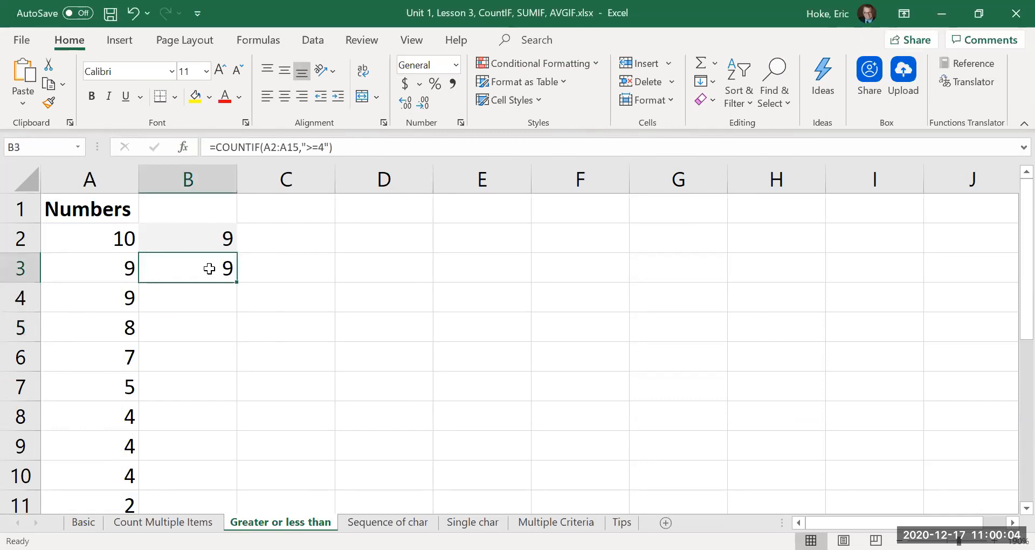
left_click(312, 147)
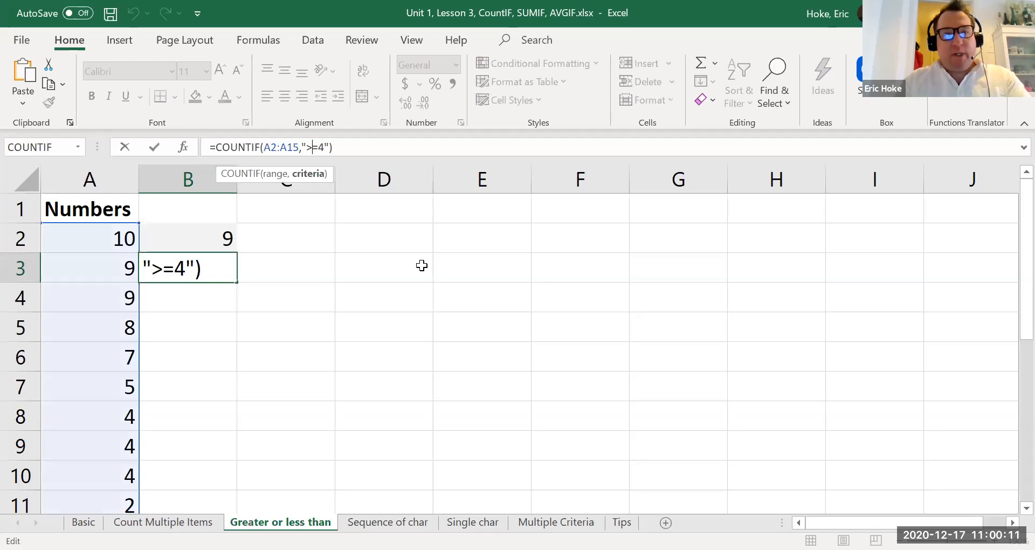
key("BackSpace")
key("Return")
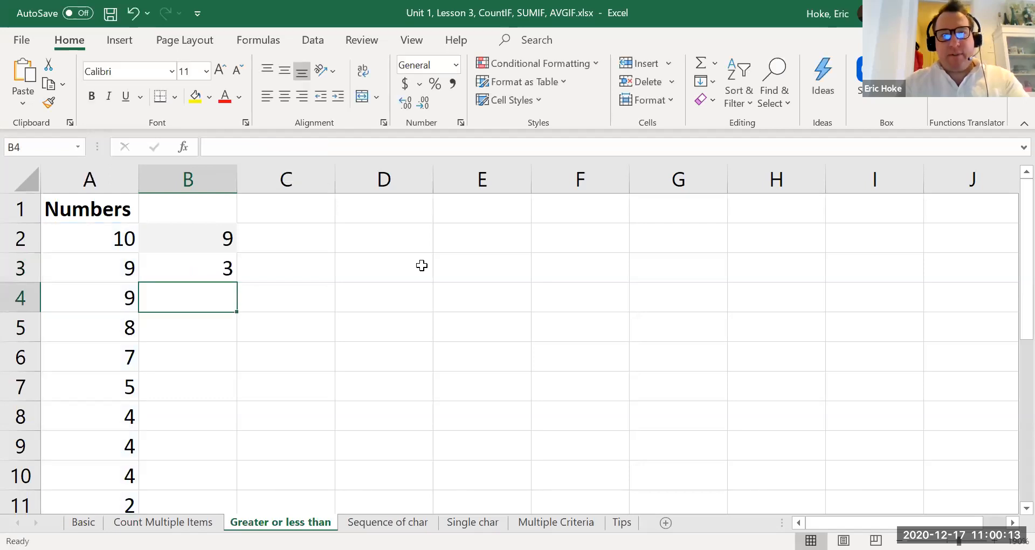
Check the cells containing 4 in the Numbers list by selecting A8:A10, and review the COUNTIF formula in B3.
key("Up")
key("Down")
key("Down")
key("Down")
key("Down")
key("Left")
key("Down")
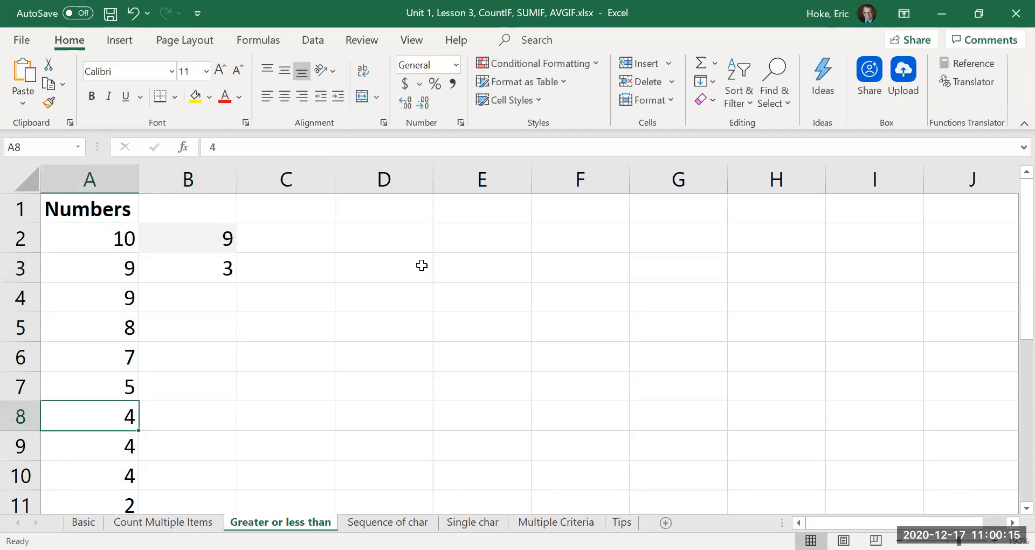
key("shift+Down")
key("shift+Down")
scroll(422, 265, "down", 1)
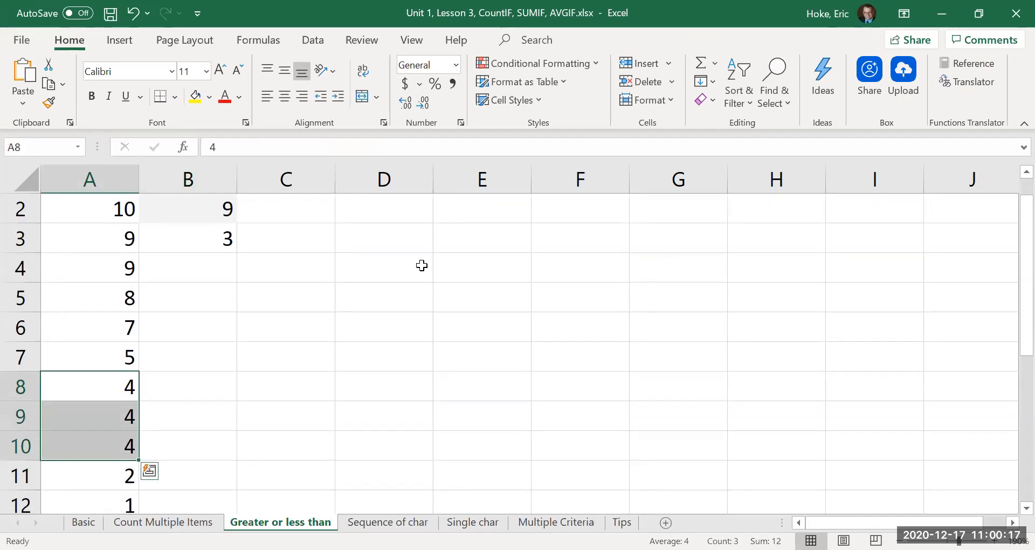
key("Up")
key("ctrl+Up")
key("Down")
key("Down")
key("Right")
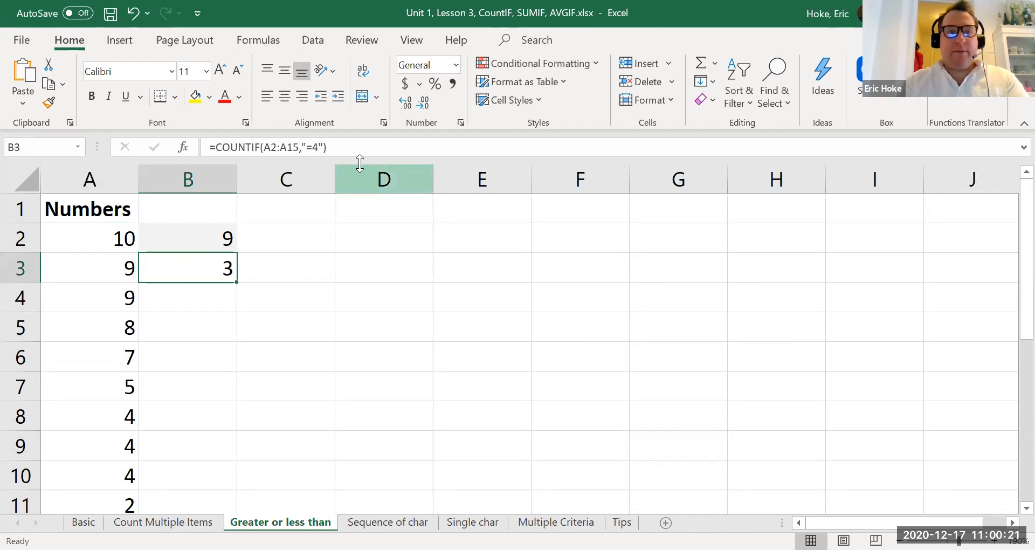
Add a greater-than sign to the COUNTIF criterion in B3 so that it reads ">=4".
left_click(493, 154)
key("Left")
key("Left")
key("Left")
type("=")
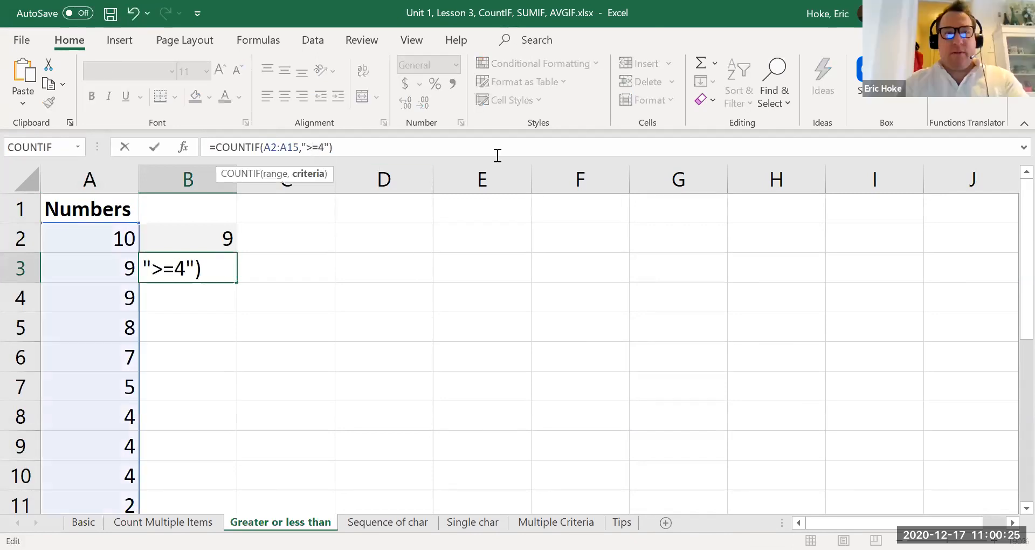
key("Return")
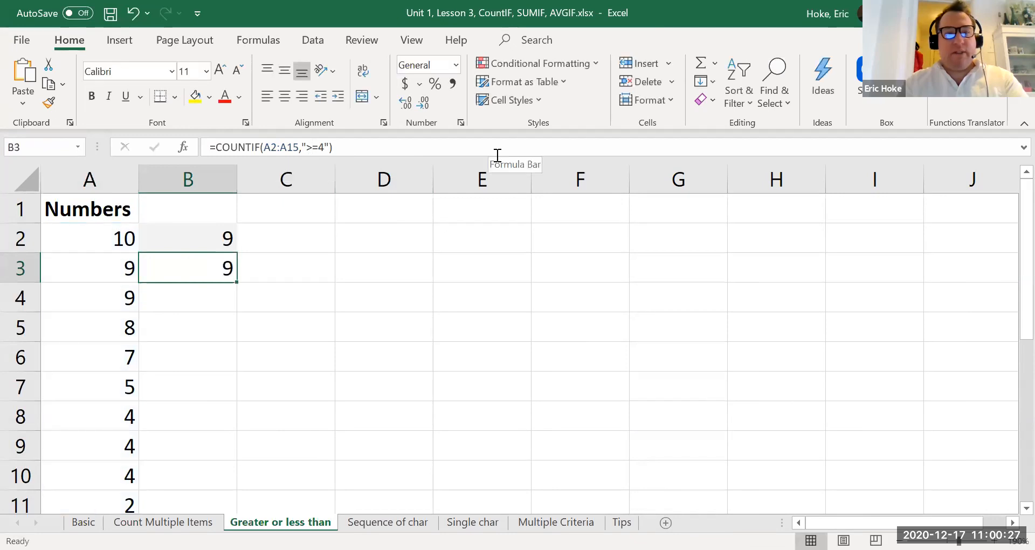
Go to the Sequence of char sheet and review the COUNTIF formula under "Start with M" in C4.
left_click(388, 521)
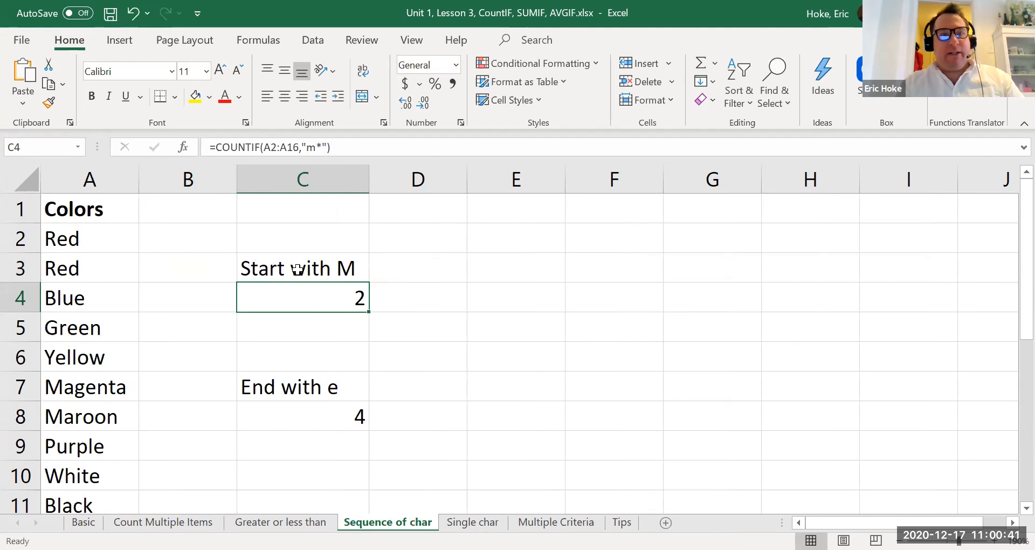
left_click(109, 180)
left_click(277, 274)
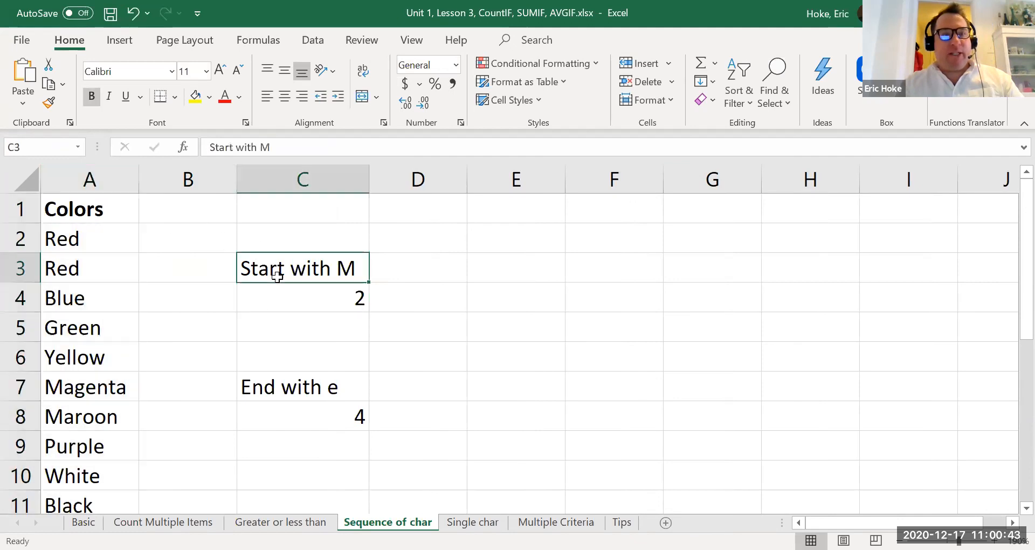
left_click(276, 296)
left_click(321, 150)
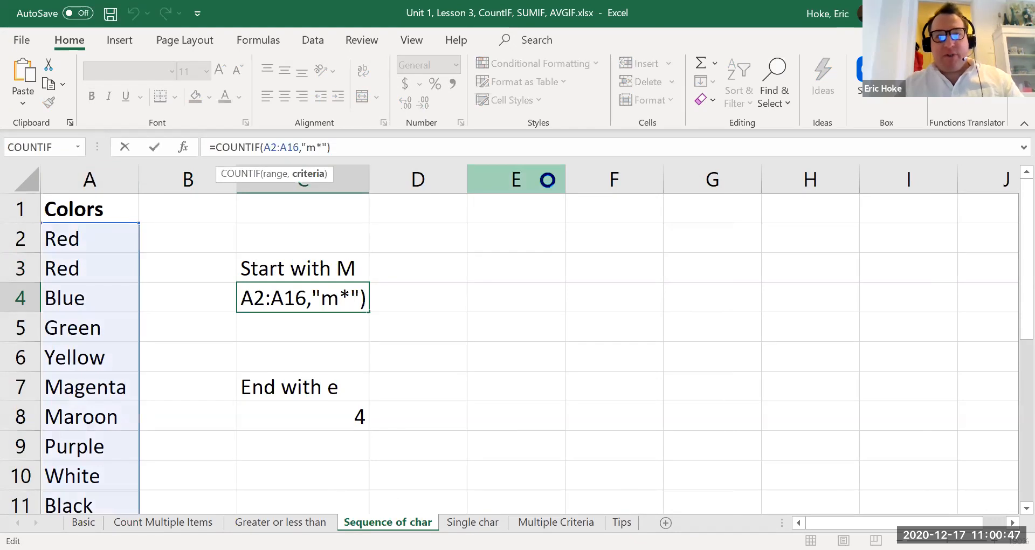
key("Return")
Check which entries in the Colors list start with M, going down to row 8.
key("Left")
key("Left")
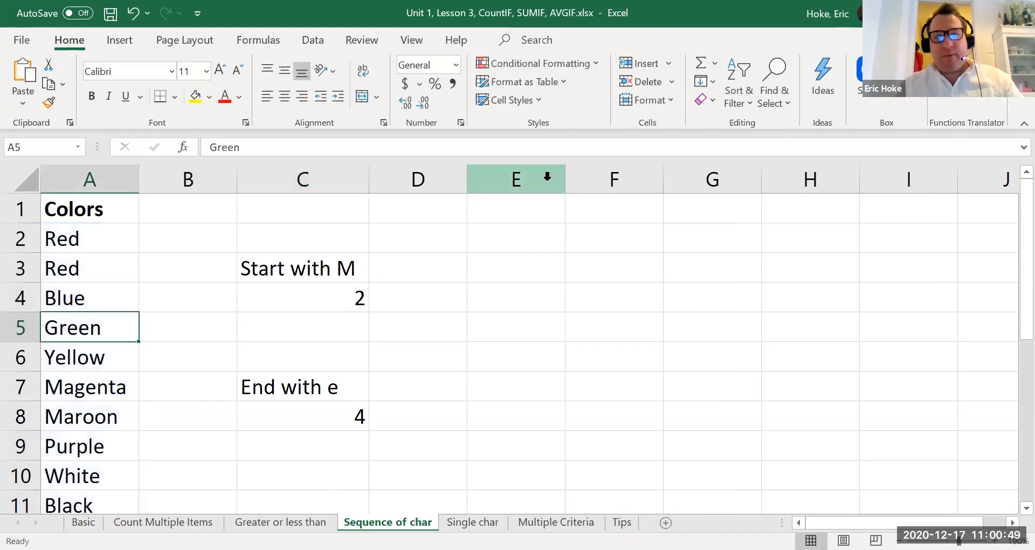
key("Down")
key("Down")
key("Down")
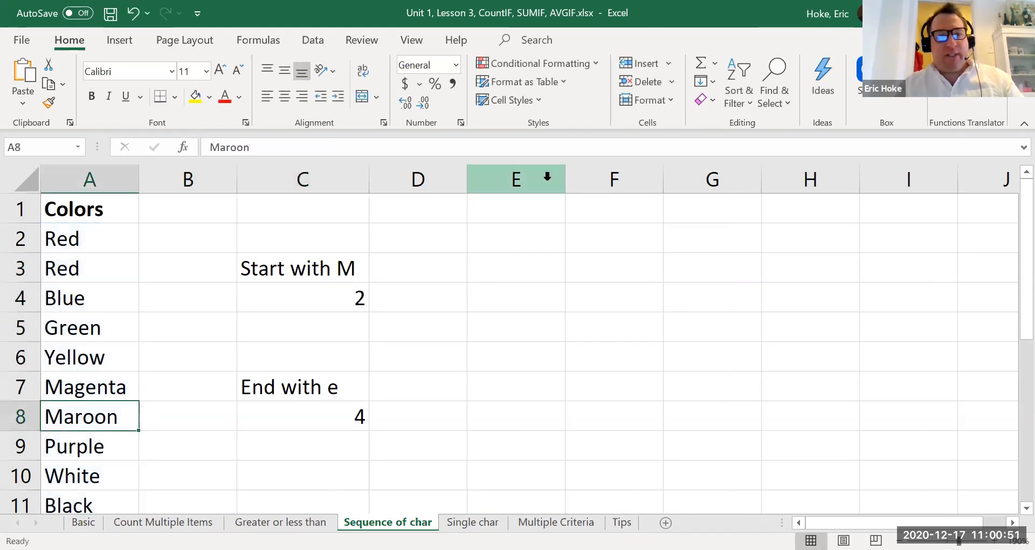
Change the COUNTIF criterion in C4 under "Start with M" to "b*".
key("Up")
key("Up")
key("Up")
key("Up")
key("Right")
key("Right")
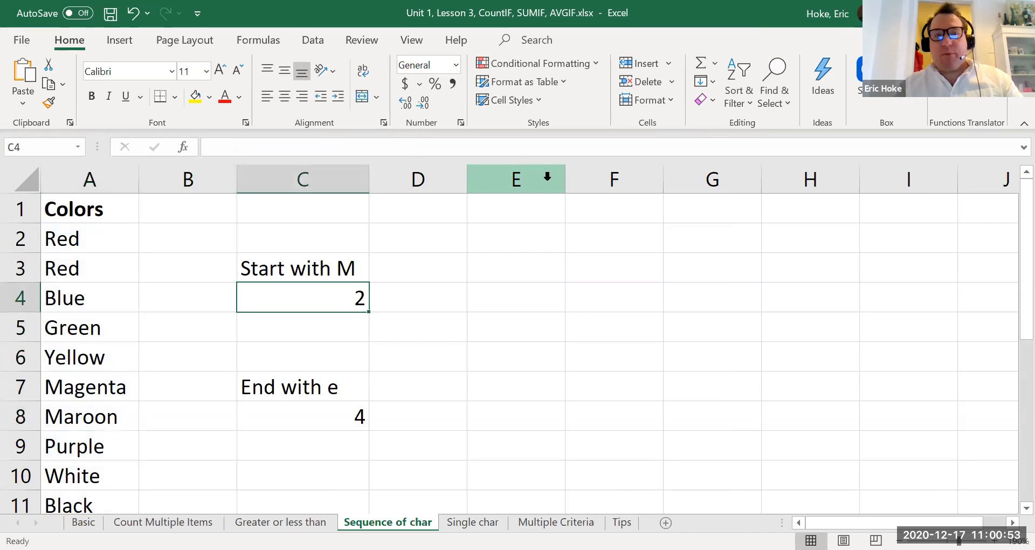
left_click(313, 145)
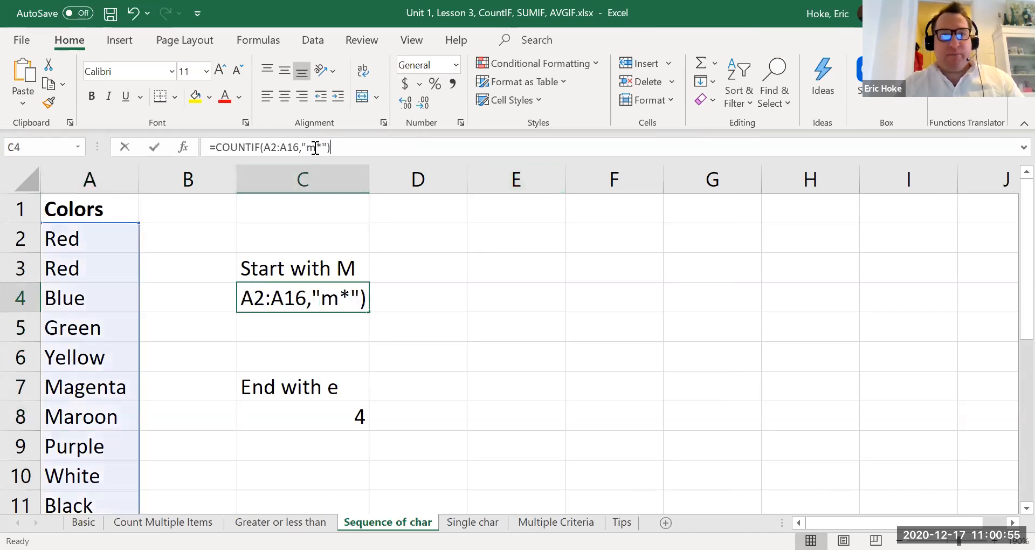
key("BackSpace")
type("b")
key("Return")
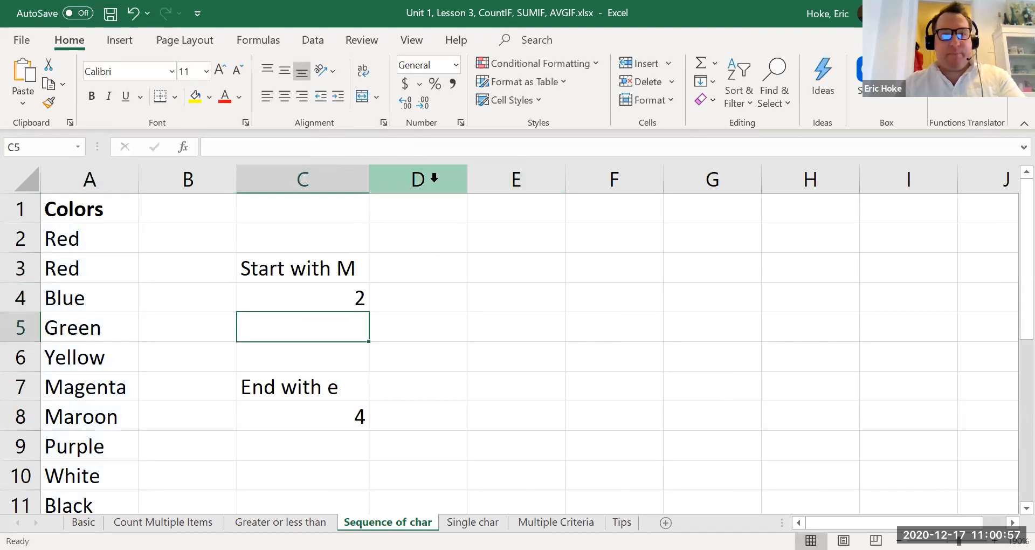
Check which entries in the Colors list start with B, going through column A.
key("Up")
key("Left")
key("Left")
key("Down")
key("Down")
key("Down")
key("Down")
key("Down")
key("Down")
key("Down")
key("Down")
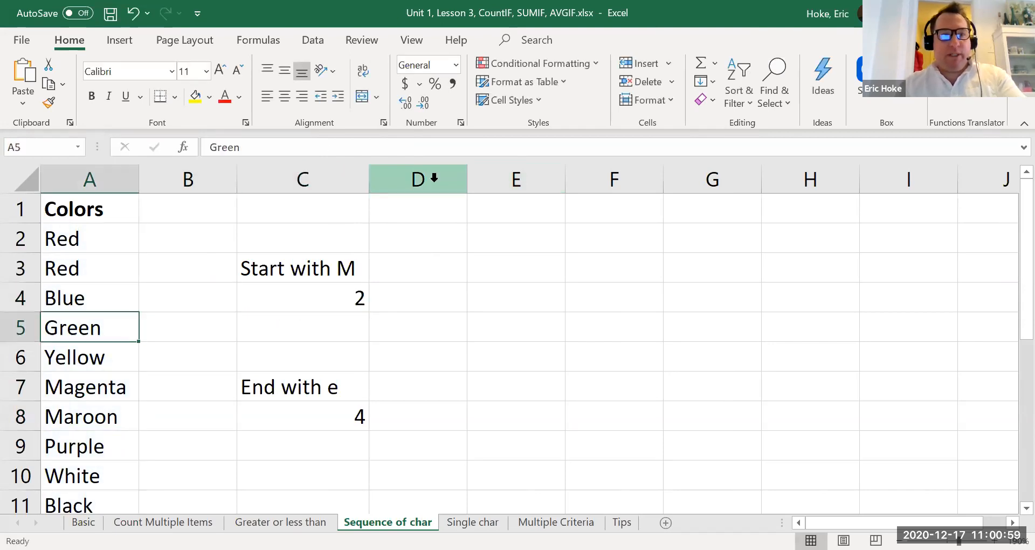
key("Up")
key("Down")
key("Down")
key("Down")
key("Down")
key("Down")
key("Down")
key("Up")
key("Up")
key("Up")
key("Up")
key("Up")
key("Up")
key("Up")
key("Up")
key("Up")
key("Up")
key("Up")
key("Up")
key("Up")
key("Up")
key("Up")
key("Up")
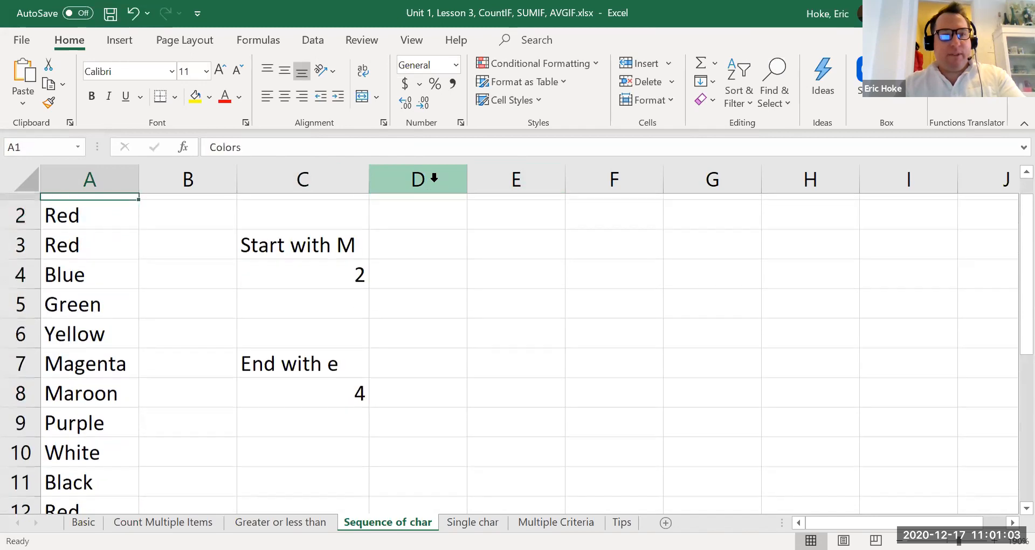
Change the COUNTIF criterion in C4 to "p*" so that it counts colors starting with P.
key("Right")
key("Right")
key("Down")
key("Down")
key("Down")
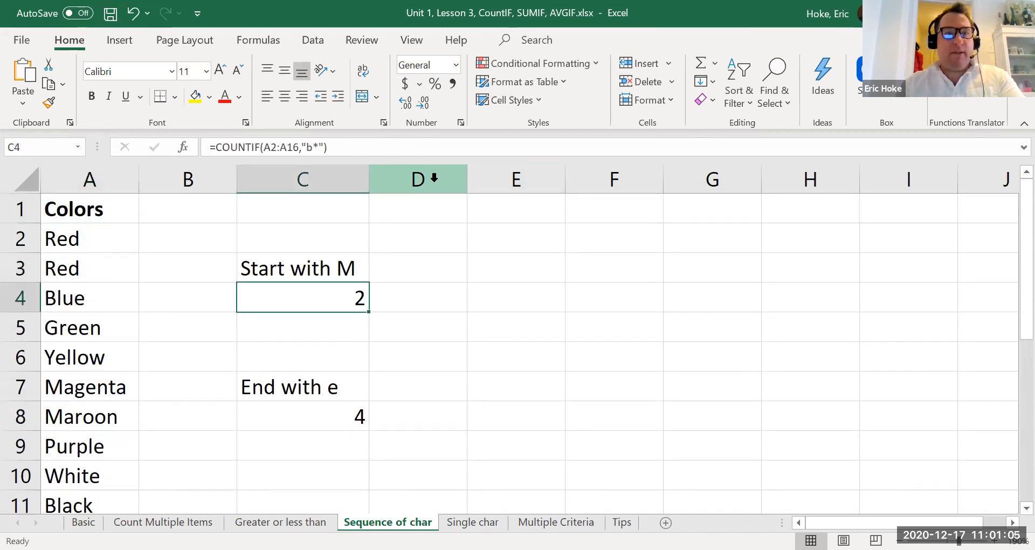
left_click(311, 148)
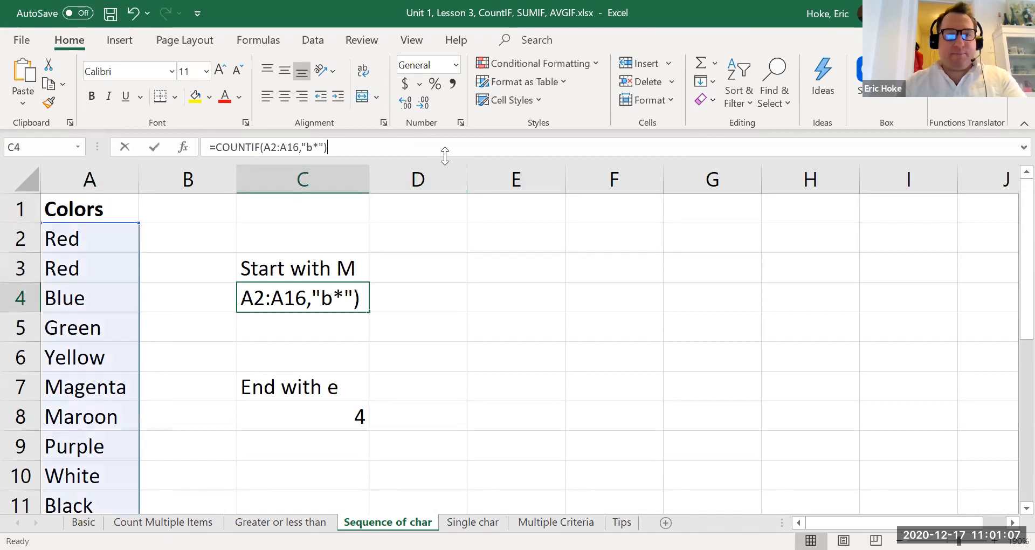
key("BackSpace")
type("p")
key("Return")
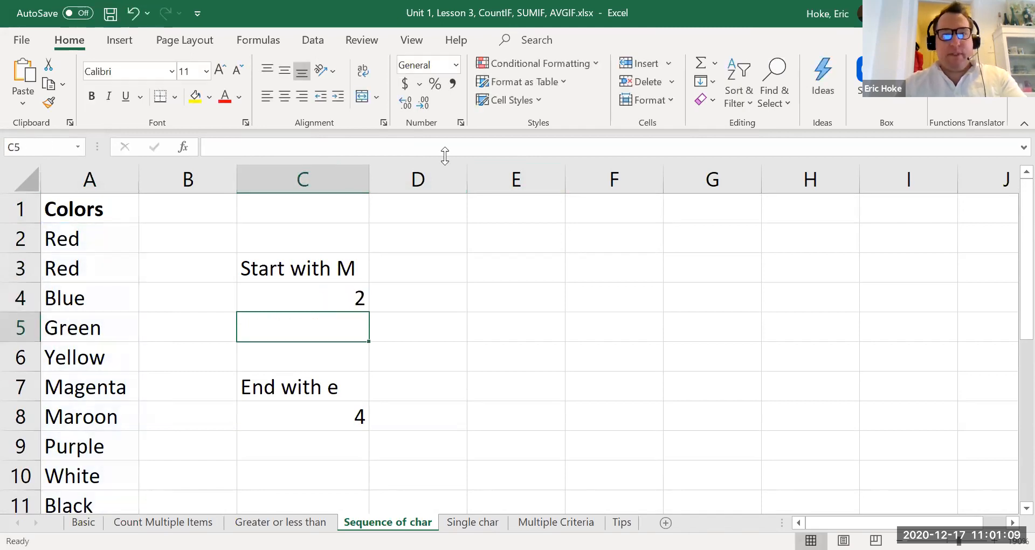
Select C4 and highlight its complete COUNTIF formula for review.
left_click(330, 300)
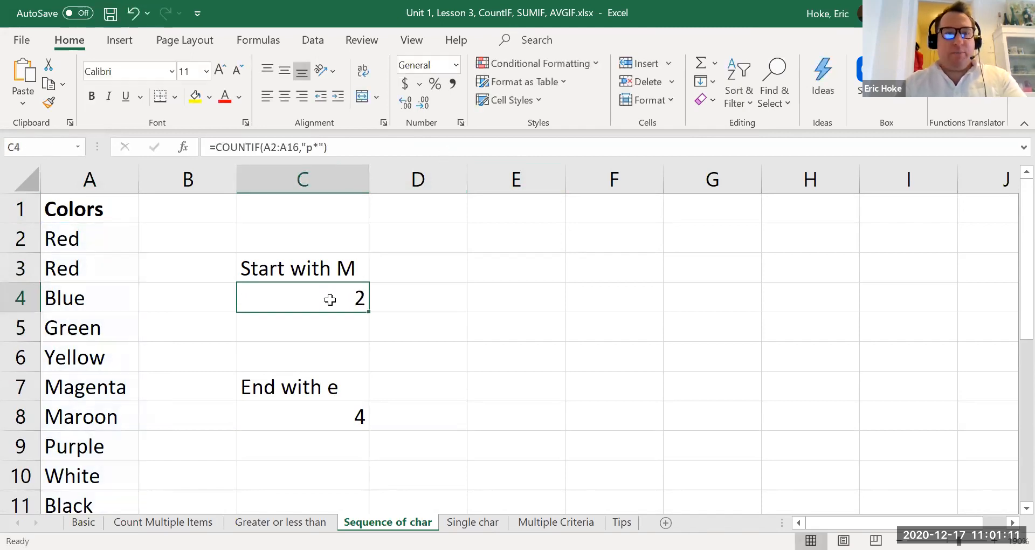
left_click(292, 153)
triple_click(292, 153)
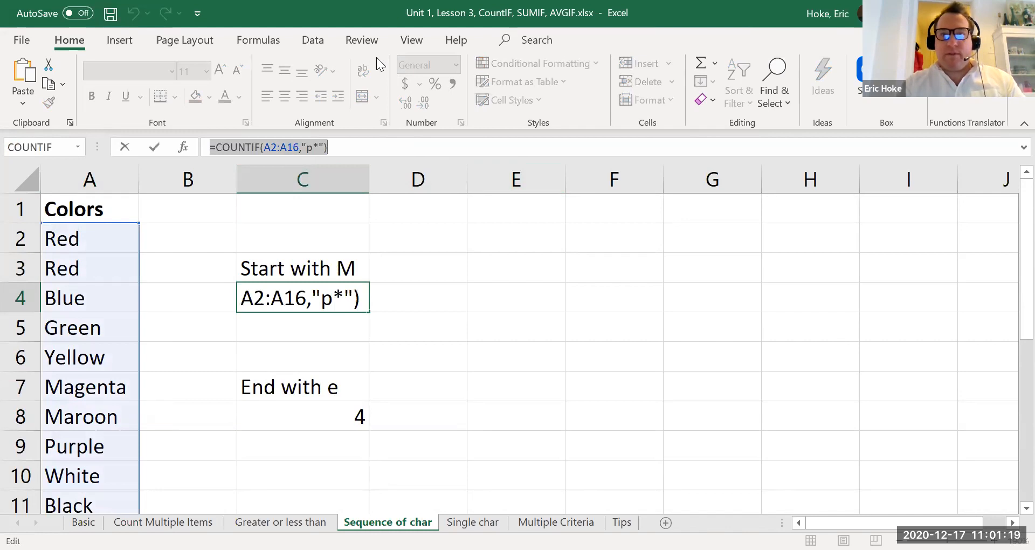
key("alt+Tab")
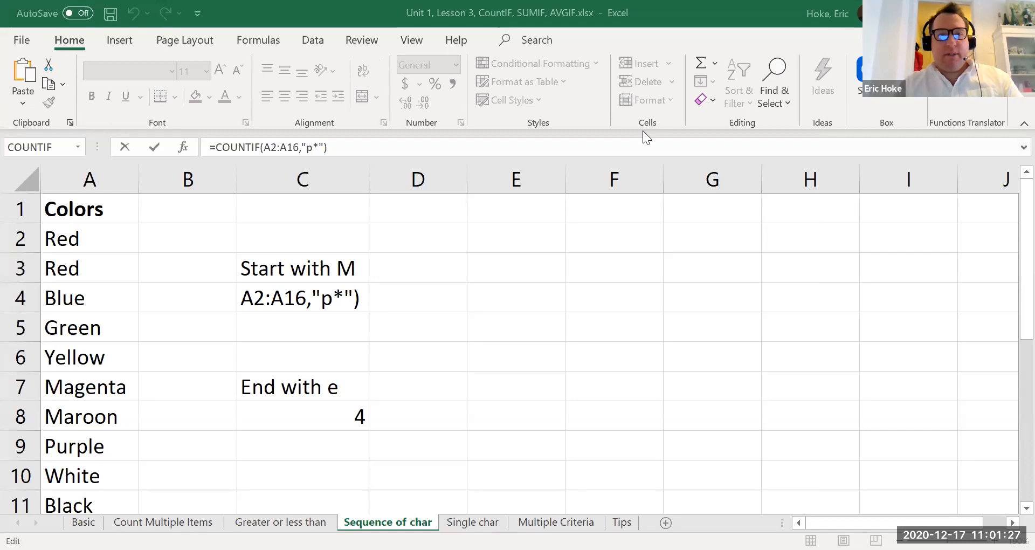
key("shift+Home")
type("=")
left_click(344, 416)
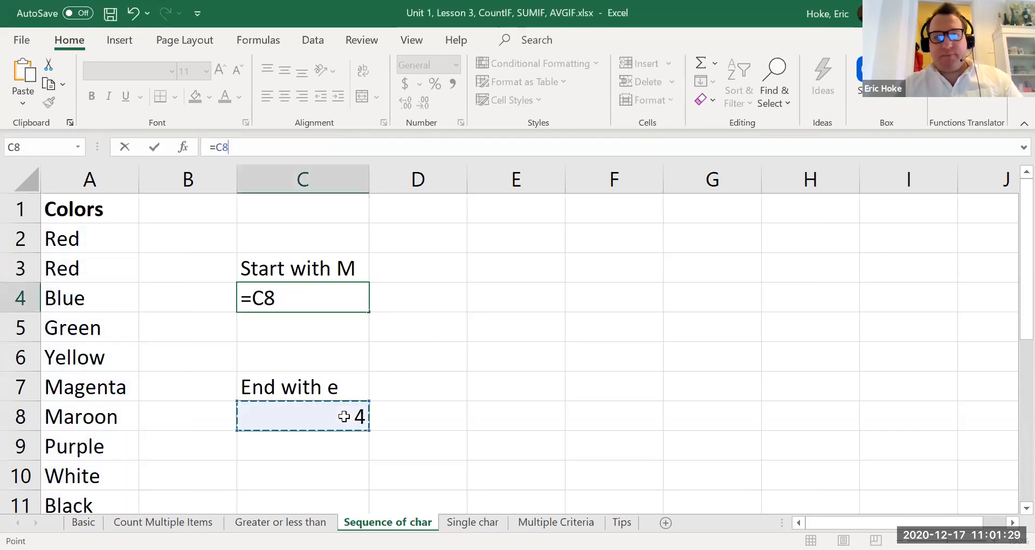
key("F2")
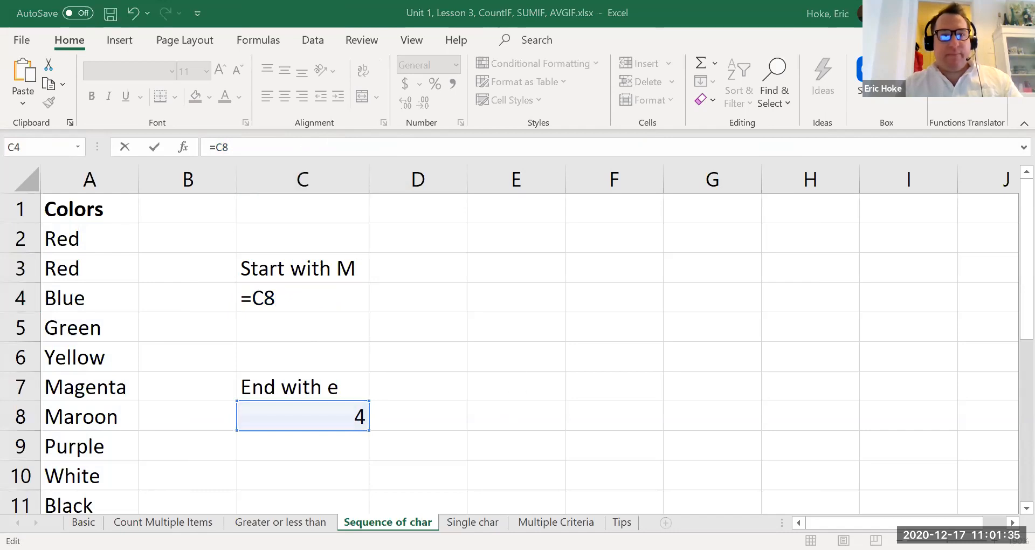
left_click(330, 136)
left_click(325, 141)
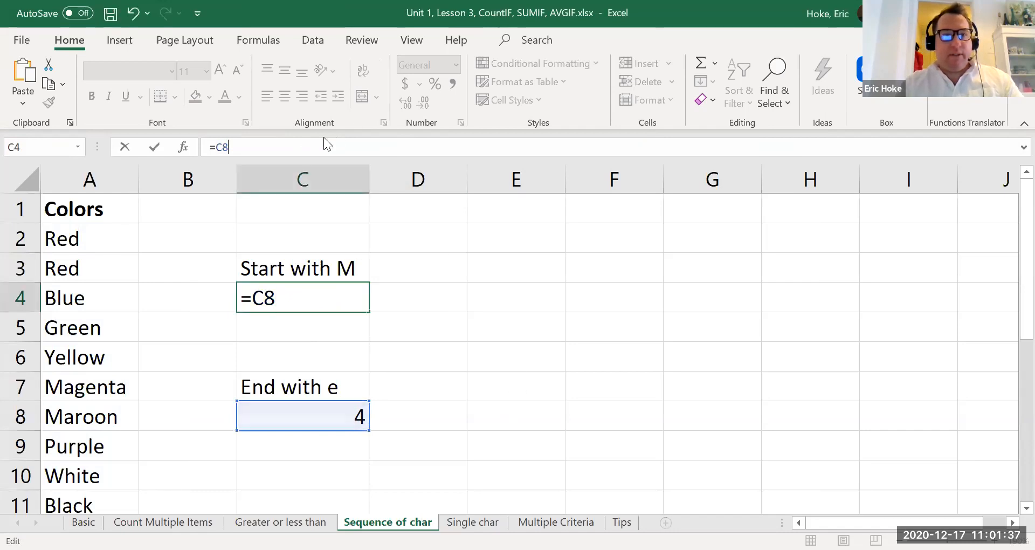
left_click(133, 13)
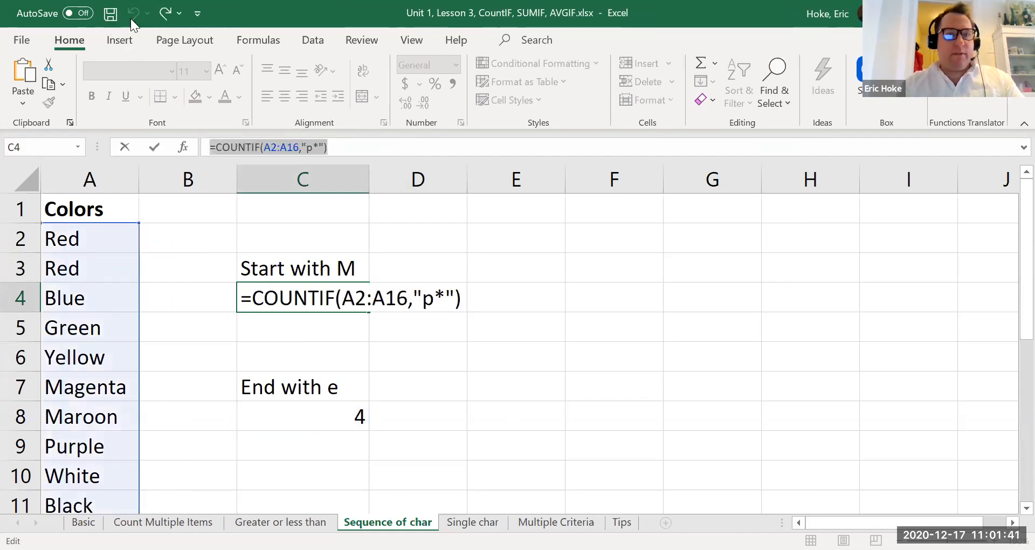
key("Return")
Review the complete COUNTIF formula in C8 under "End with e".
key("Down")
key("Down")
key("Down")
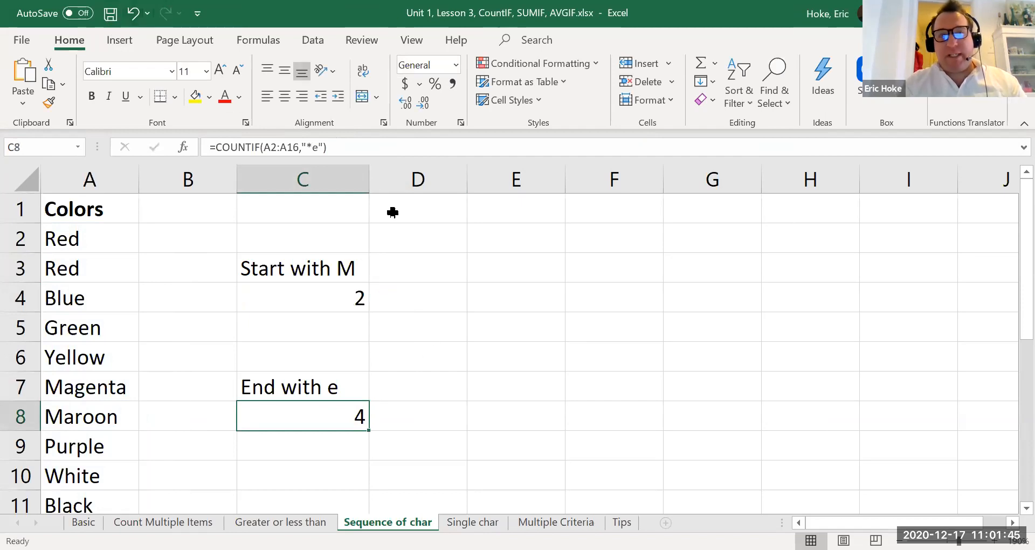
left_click(292, 146)
triple_click(292, 147)
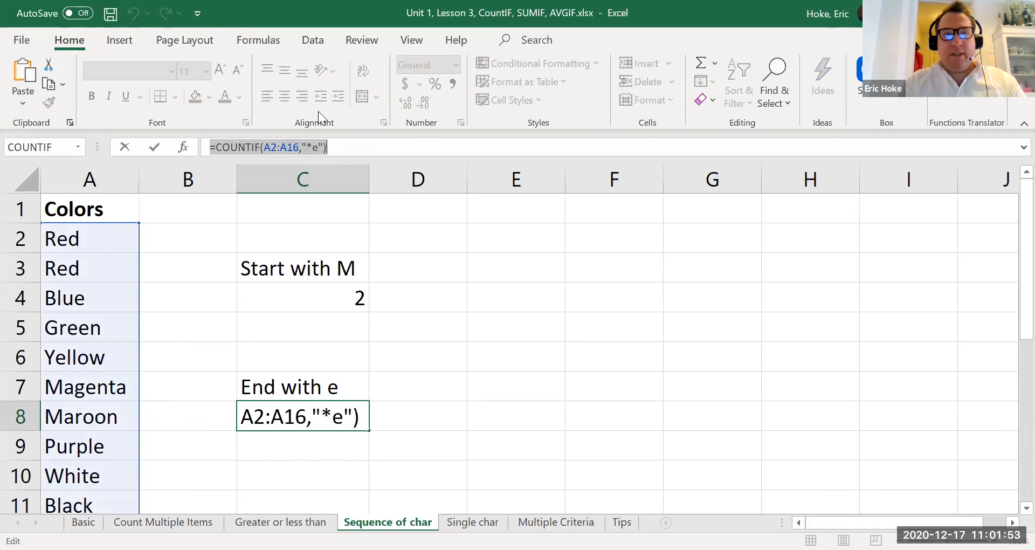
key("alt+Tab")
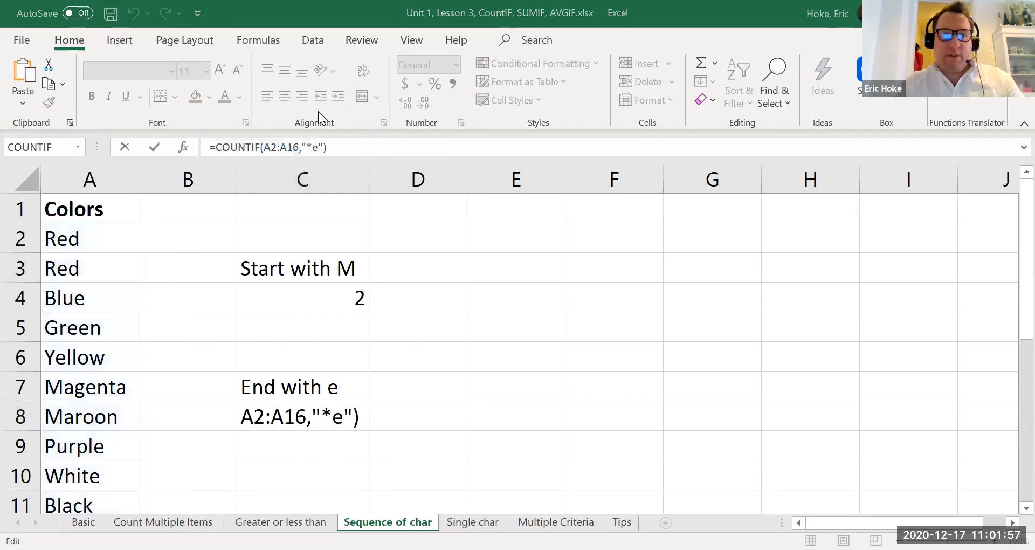
left_click(310, 423)
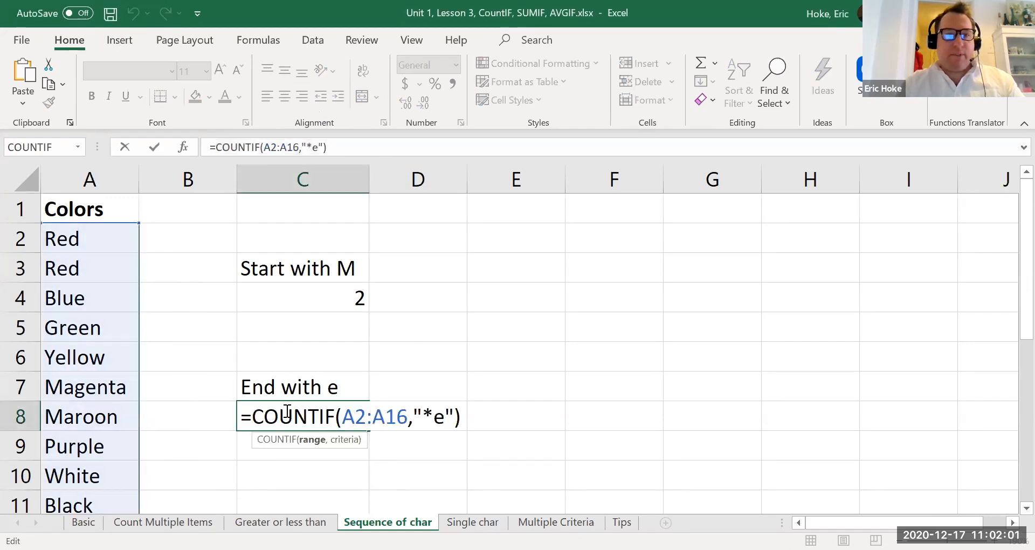
key("Return")
Check which entries in the Colors list end with e, going through column A and back up to A4.
key("Up")
key("Left")
key("Left")
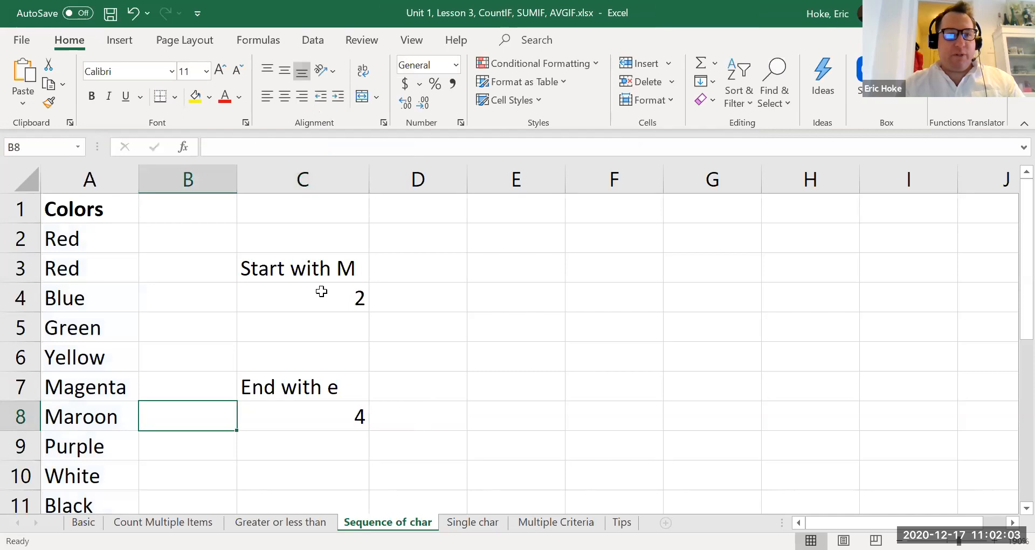
key("Up")
key("Up")
key("Up")
key("Up")
key("Down")
key("Down")
key("Down")
key("Down")
key("Down")
key("Down")
key("Down")
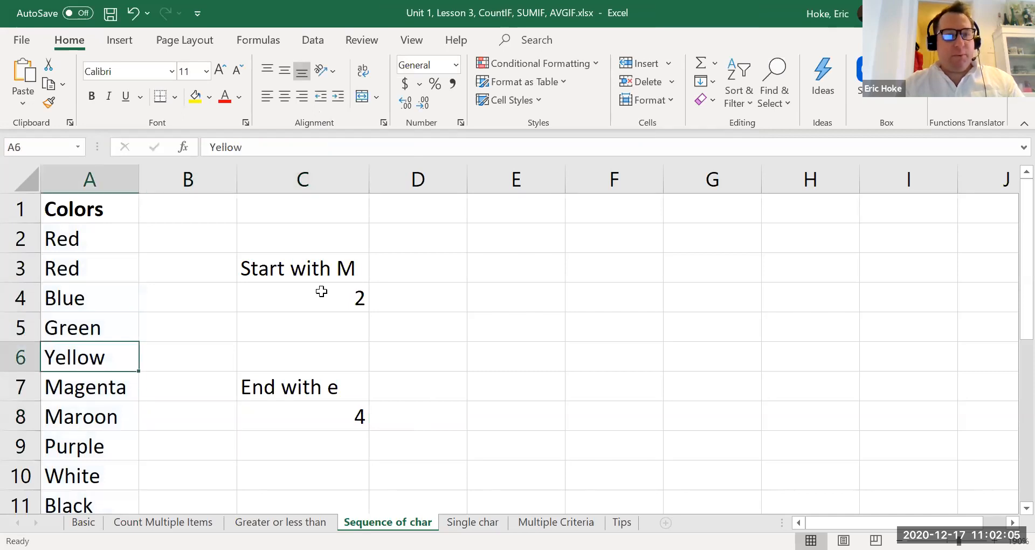
key("Down")
key("Down")
key("Down")
key("Down")
key("Down")
key("Down")
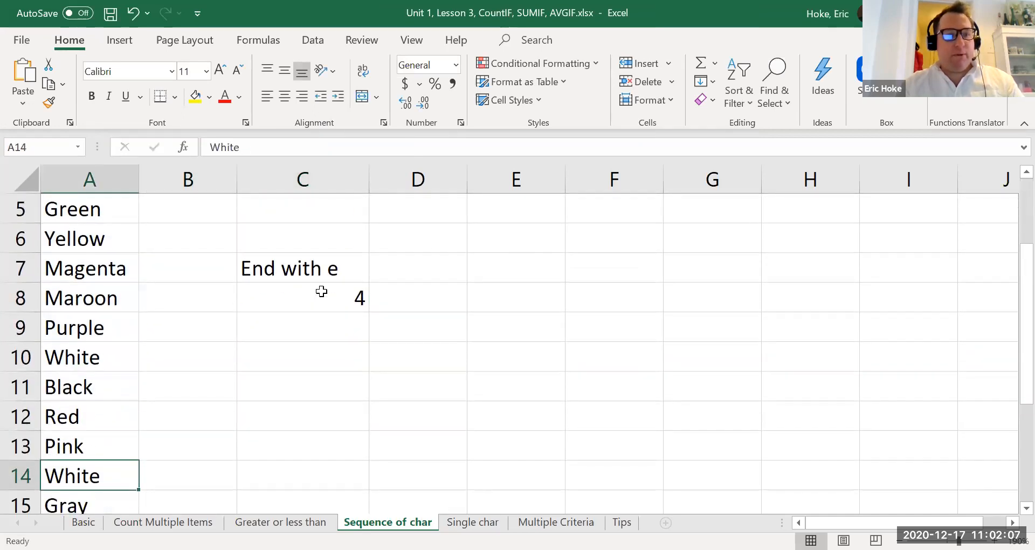
key("Up")
key("Up")
key("Up")
key("Up")
key("Up")
key("Up")
key("Up")
key("Up")
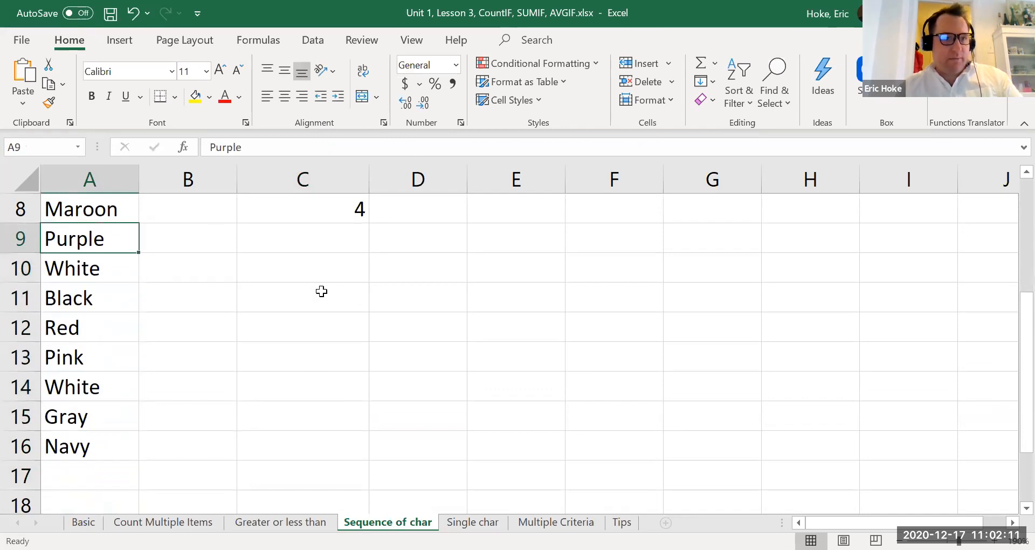
key("Down")
key("Down")
key("Up")
key("Up")
key("Up")
key("Up")
key("Up")
key("Up")
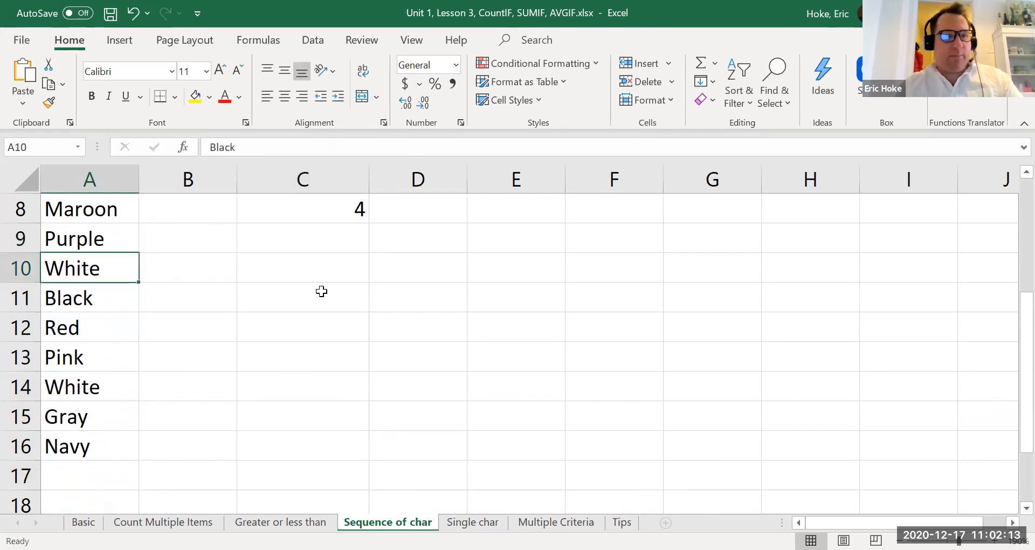
key("Up")
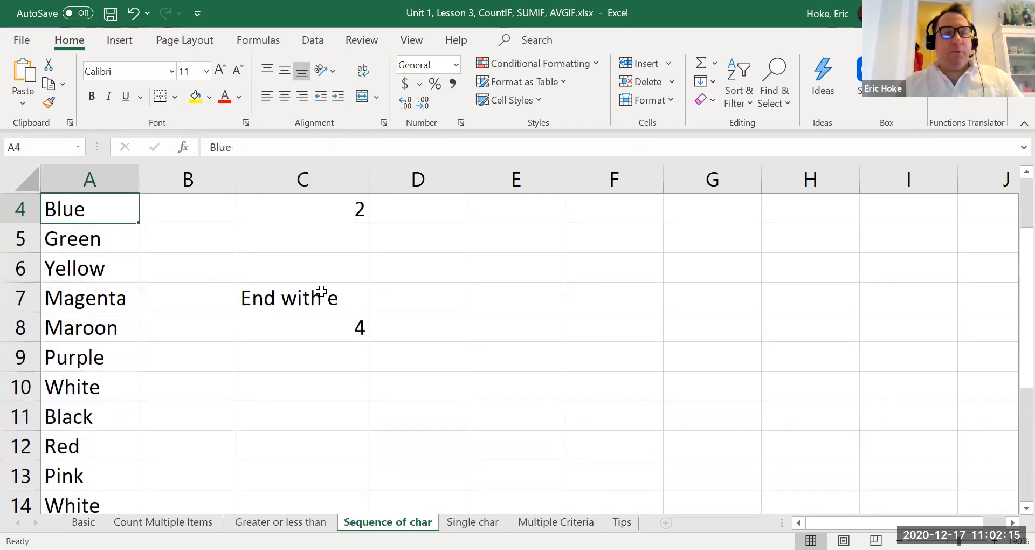
Compare the COUNTIF formula under "End with e" in C8 with the one under "Start with M" in C4.
key("Right")
key("Right")
key("Right")
key("Down")
key("Down")
key("Down")
key("Left")
key("Down")
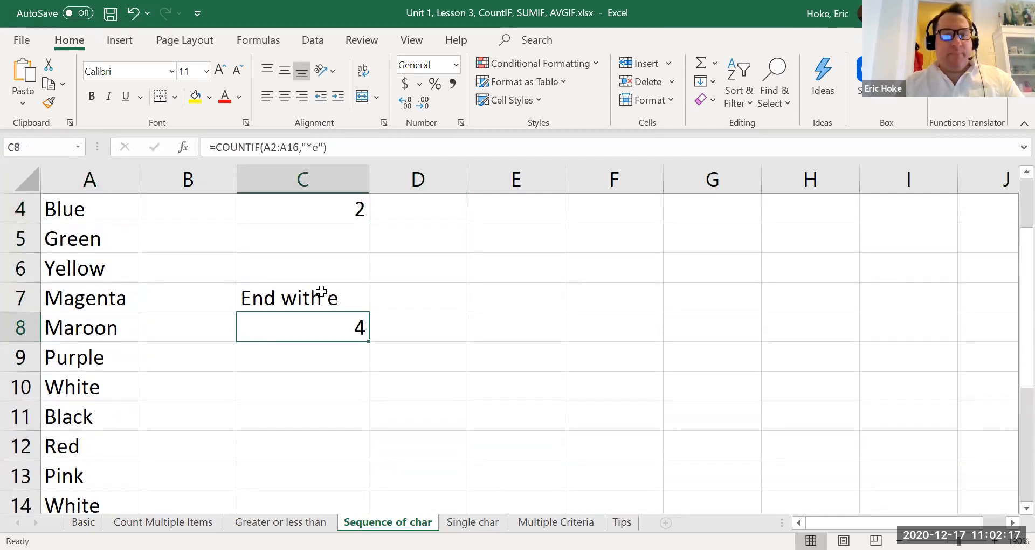
key("Up")
key("Up")
key("Up")
key("Up")
key("Up")
key("Up")
key("Up")
key("Down")
key("Down")
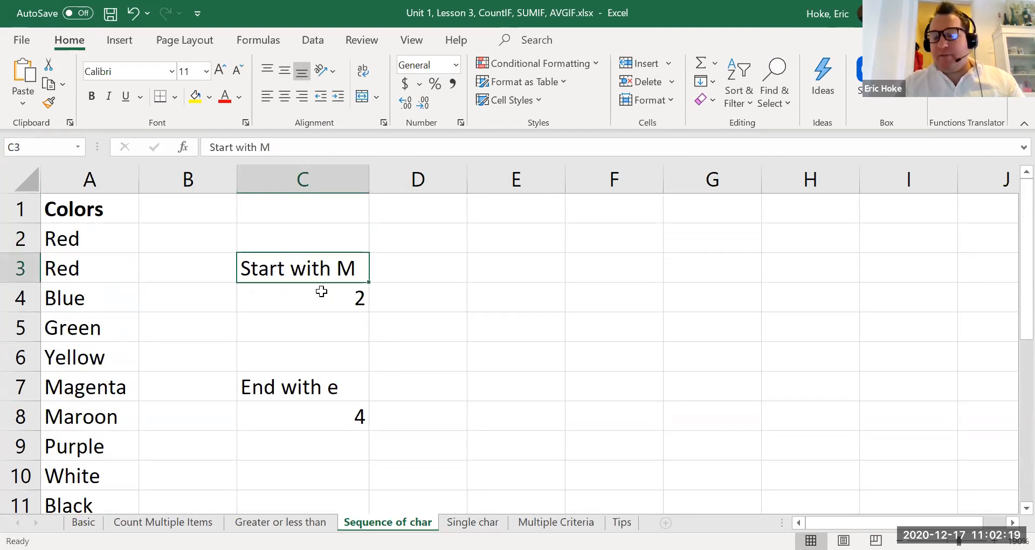
key("Down")
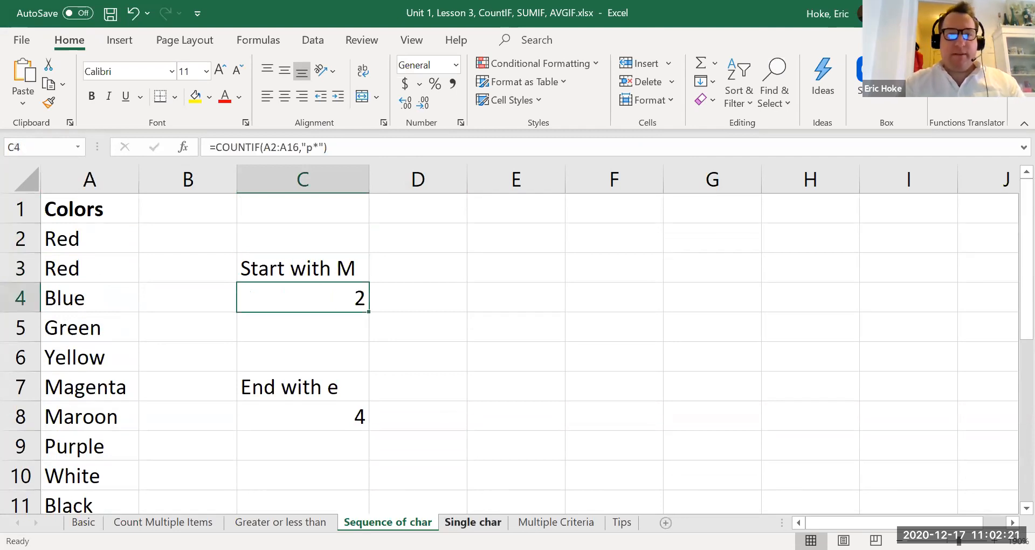
Go to the Single char sheet and review the COUNTIF function arguments in C3 for 4 letter words ending in e.
left_click(472, 521)
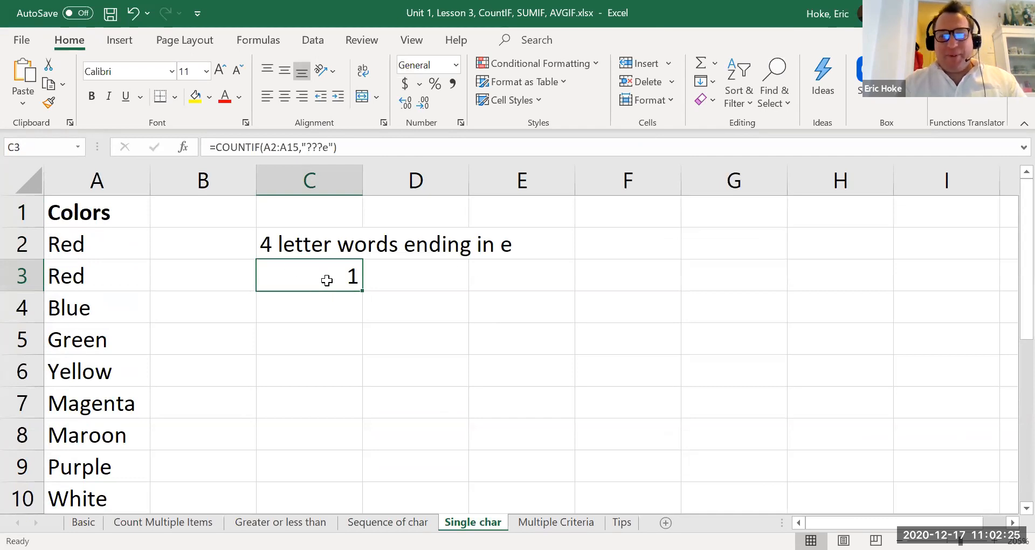
left_click(323, 148)
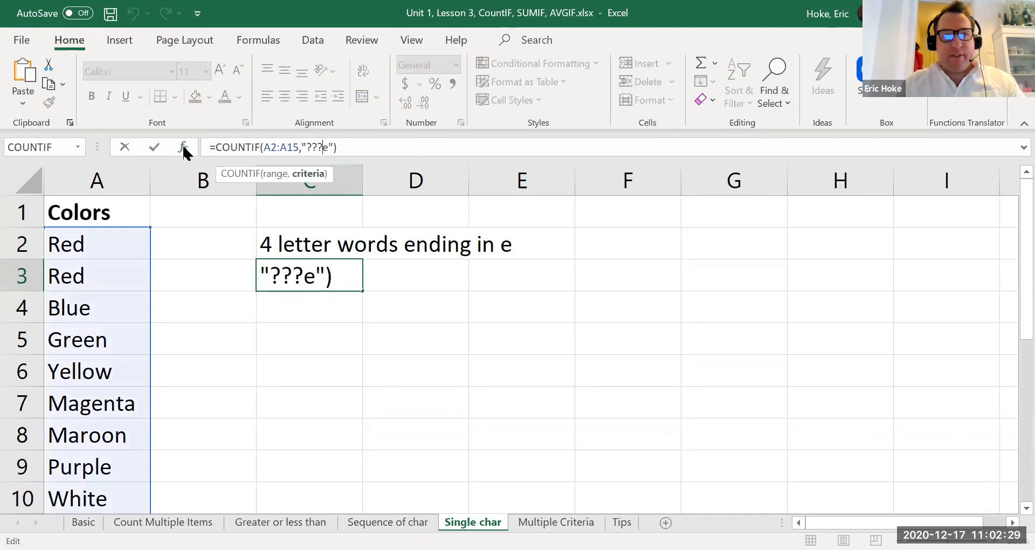
left_click(181, 147)
left_click(343, 272)
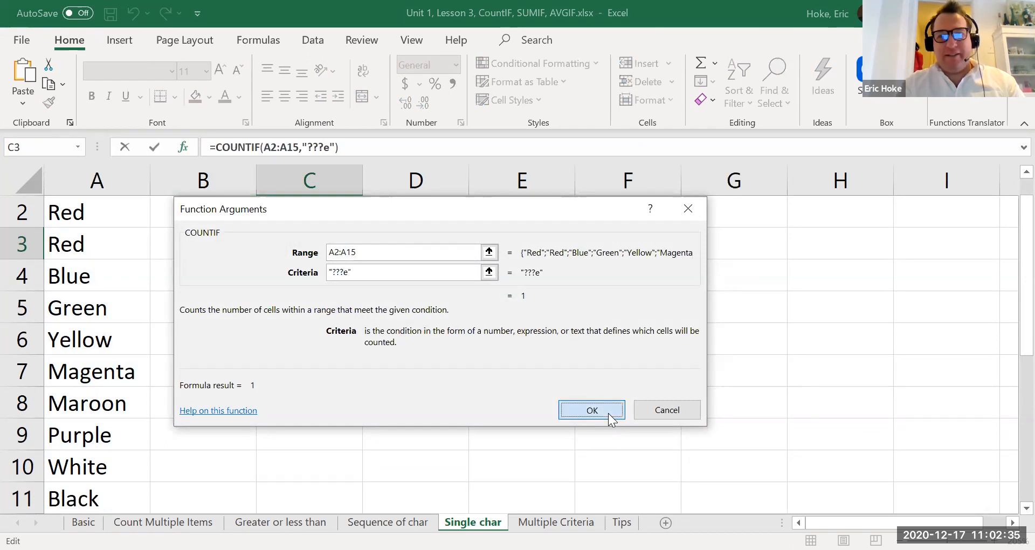
left_click(592, 410)
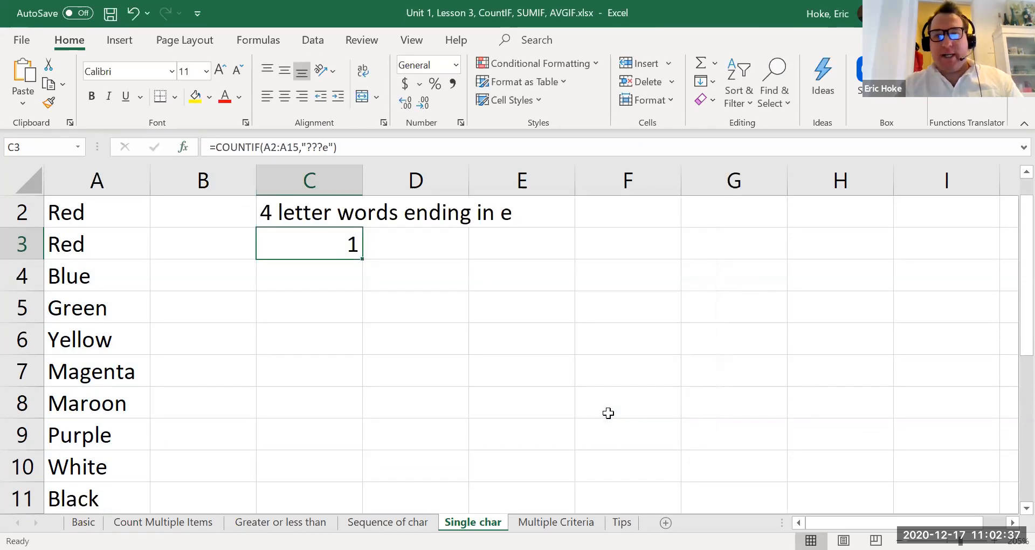
Change the COUNTIF criteria in C3 to "????e" to count five-letter colors ending in e.
left_click(122, 277)
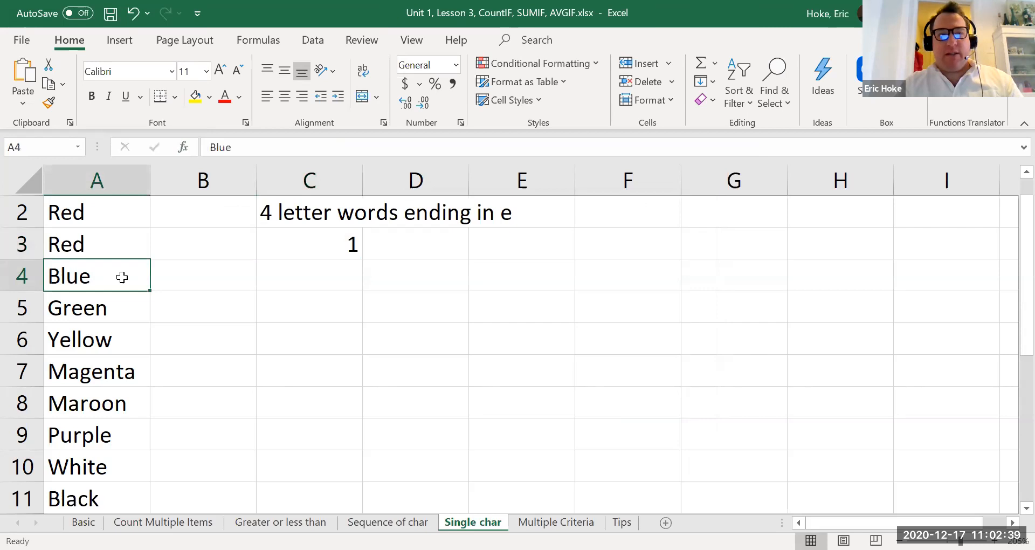
left_click(287, 245)
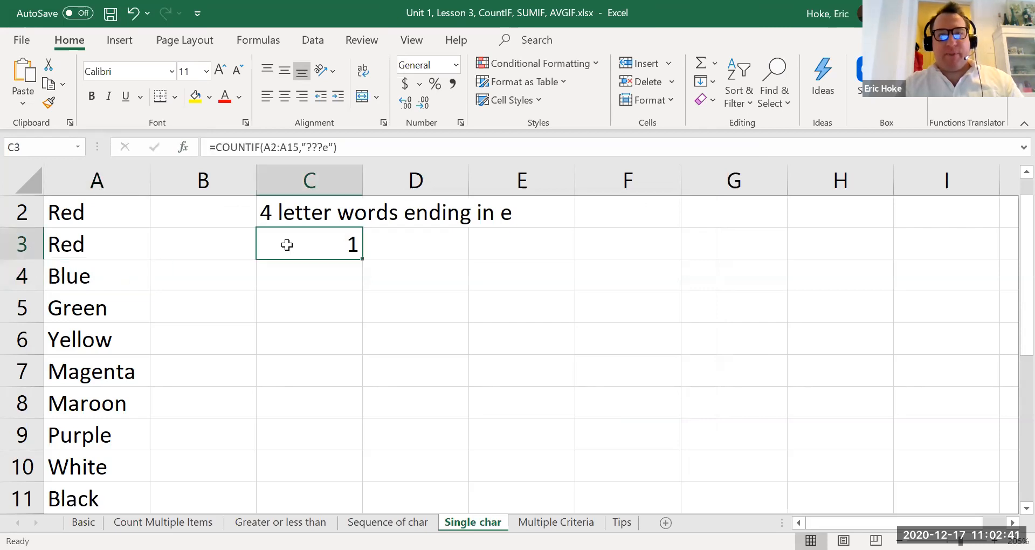
left_click(183, 150)
left_click(344, 272)
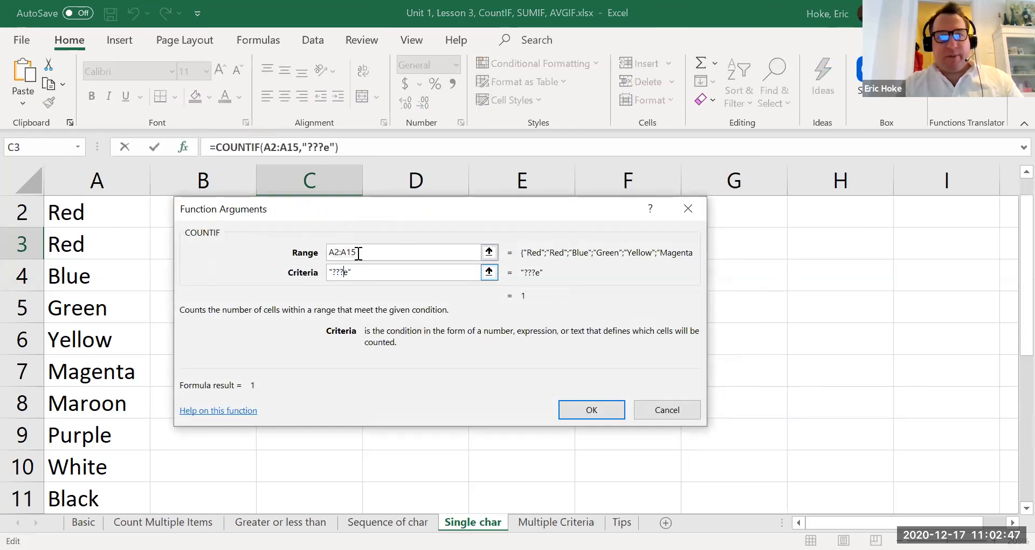
type("?")
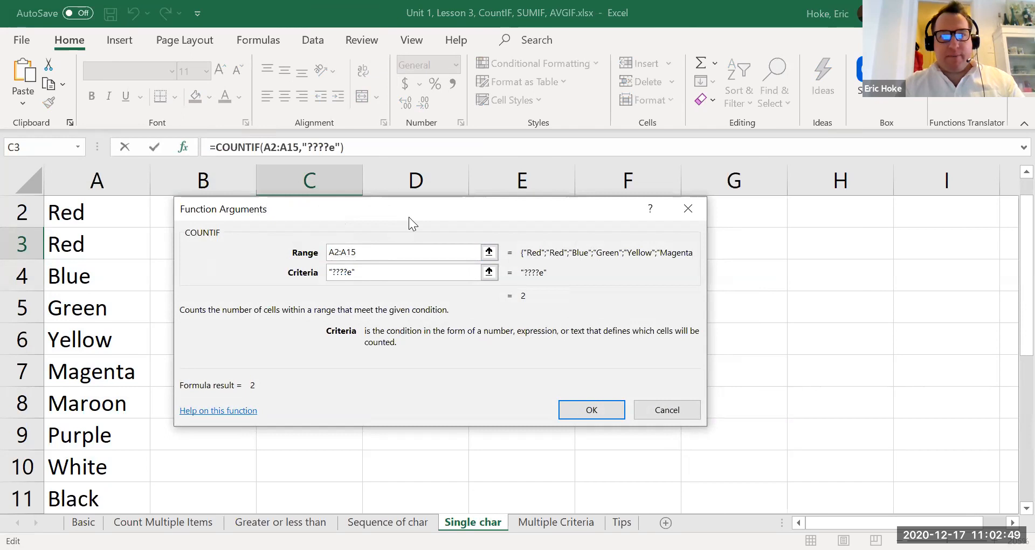
left_click(610, 408)
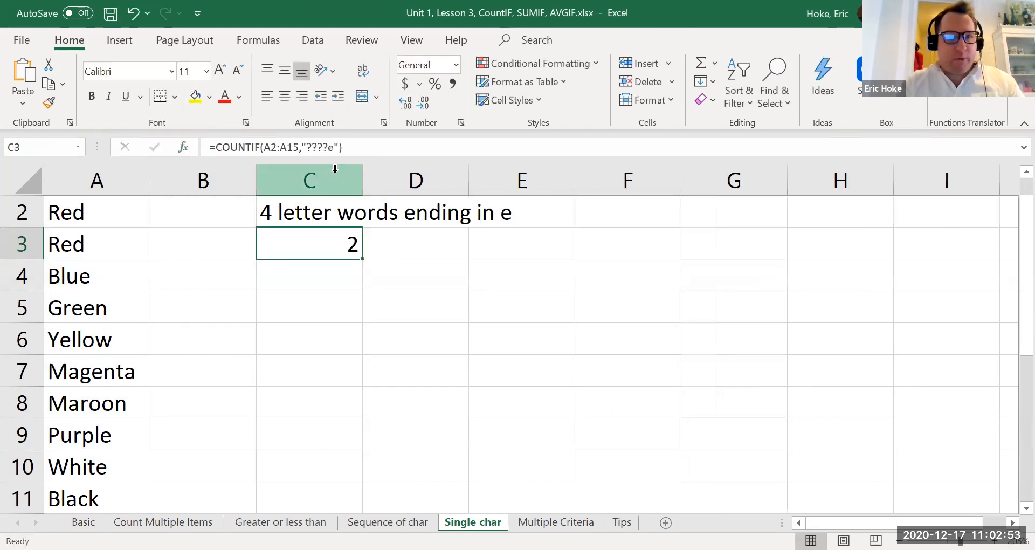
Check the Colors list in column A from A4 down for five-letter entries ending in e, and return to A1.
left_click(130, 289)
key("Down")
key("Down")
key("Down")
key("Down")
key("Down")
key("Down")
key("Down")
key("Down")
key("Down")
key("Down")
key("Down")
key("Down")
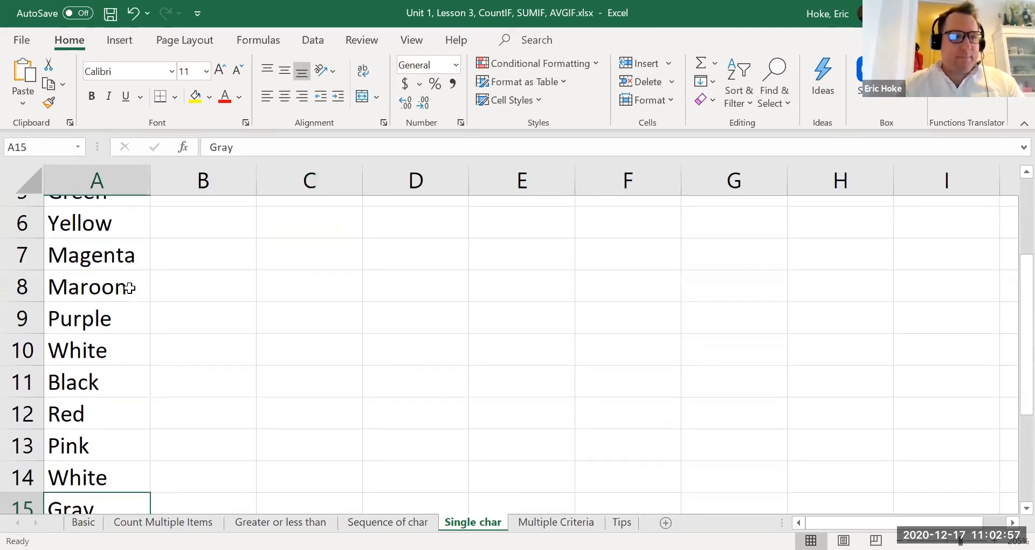
key("Up")
key("Up")
key("ctrl+Home")
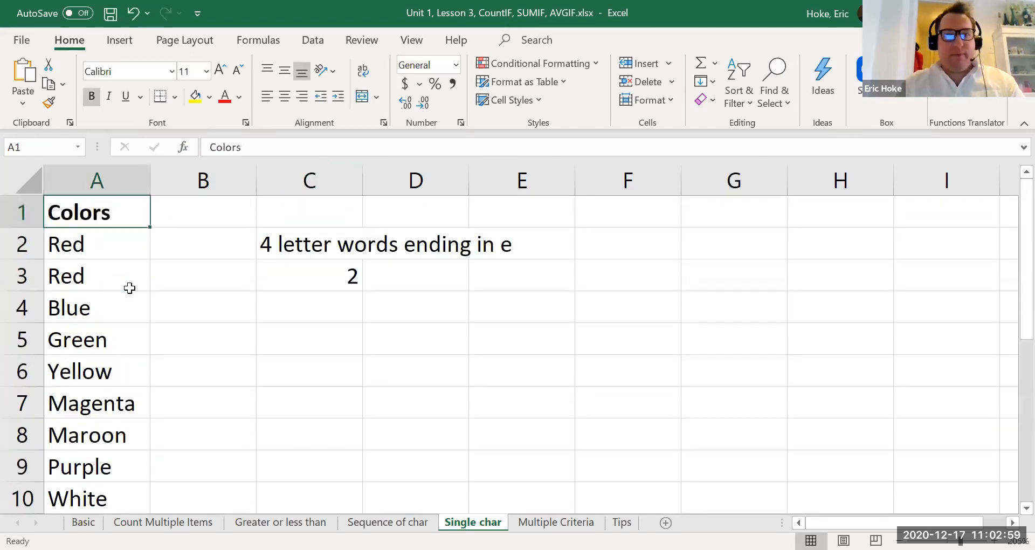
Change the COUNTIF criteria in C3 to "?????e" to count six-letter colors ending in e.
left_click(348, 273)
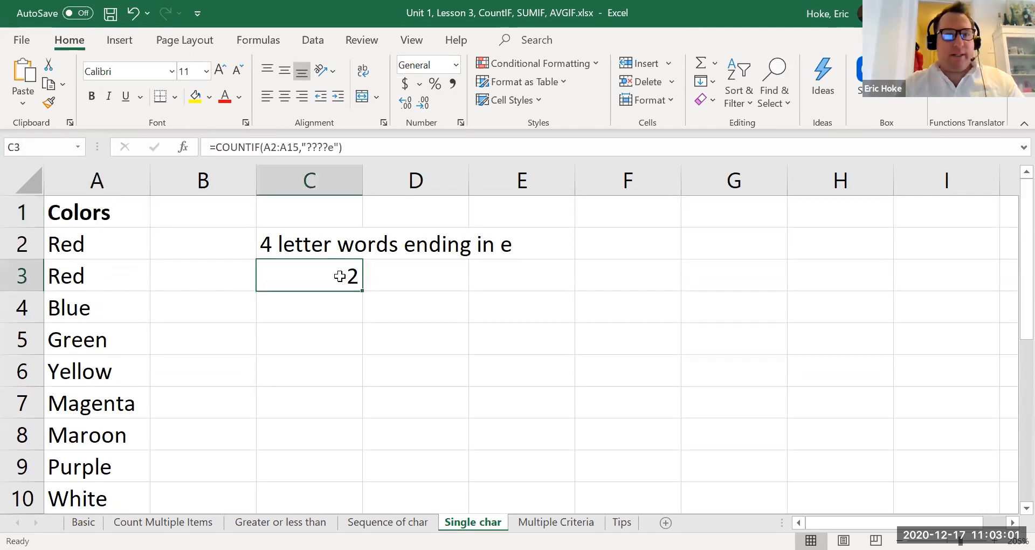
left_click(188, 147)
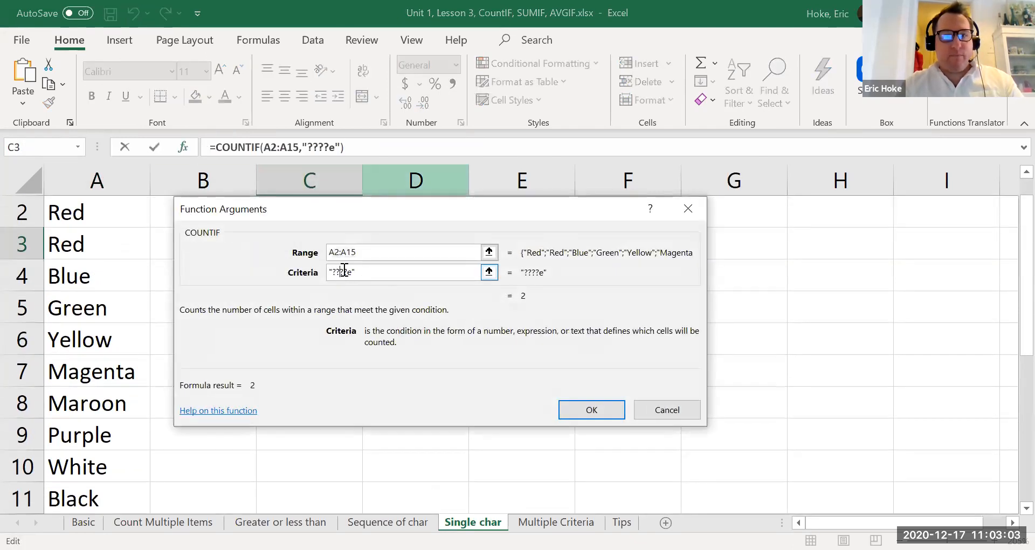
type("?")
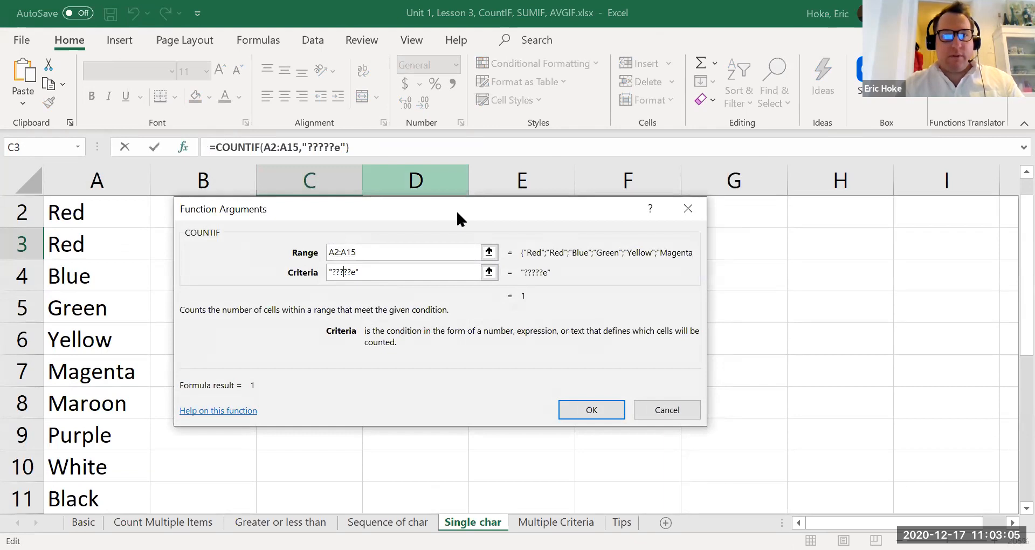
key("Return")
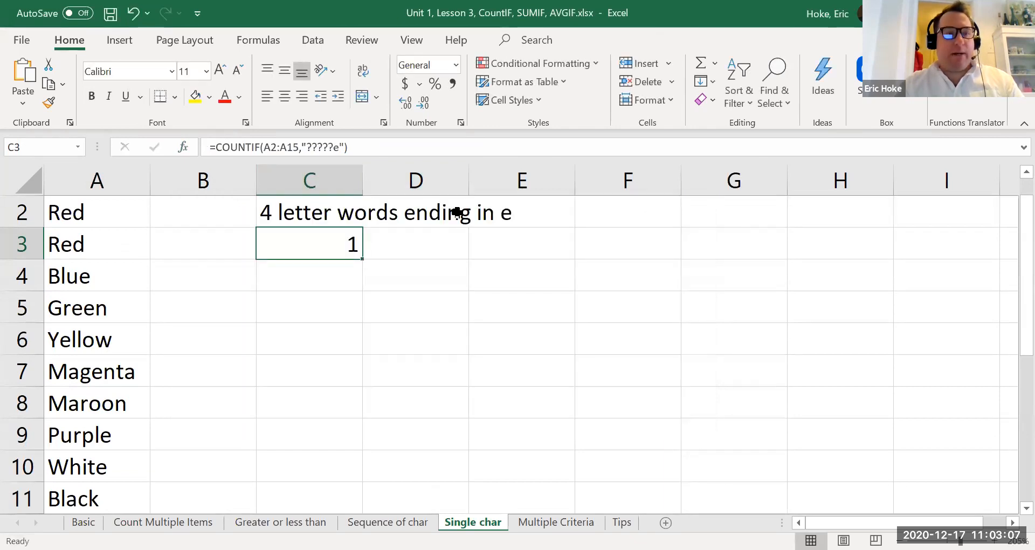
Look through the Colors list down to the last entries for six-letter words ending in e, and return to C3.
key("Left")
key("Left")
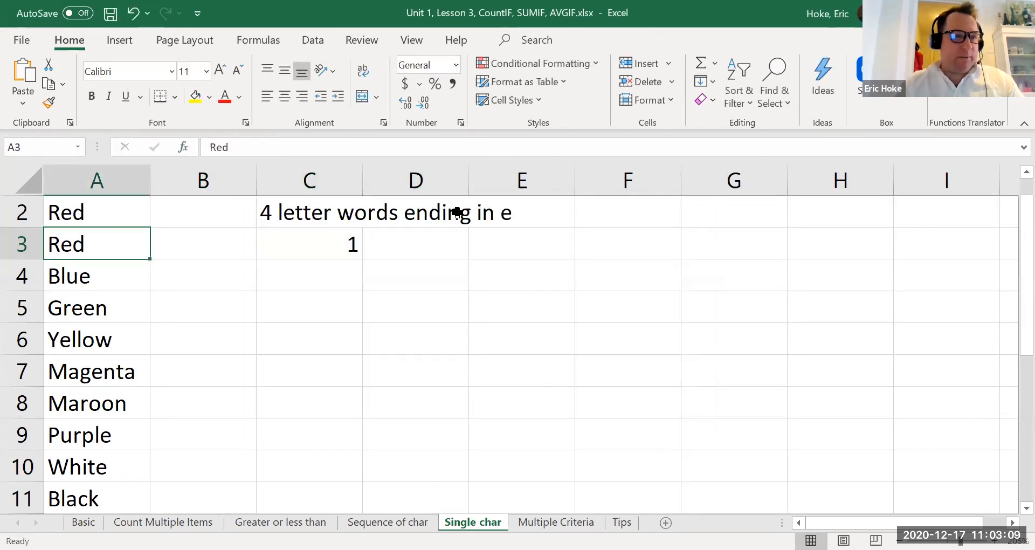
key("Down")
key("Down")
key("Up")
key("Up")
key("Right")
key("Right")
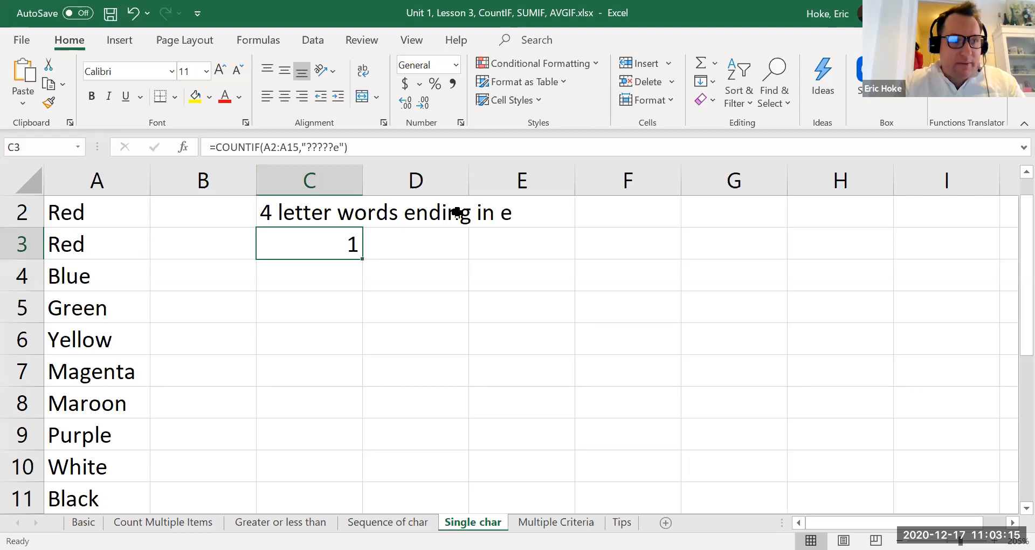
key("Down")
key("Down")
key("Down")
key("Down")
key("Down")
key("Down")
key("Down")
key("Down")
key("Down")
key("Down")
key("Down")
key("Down")
key("Down")
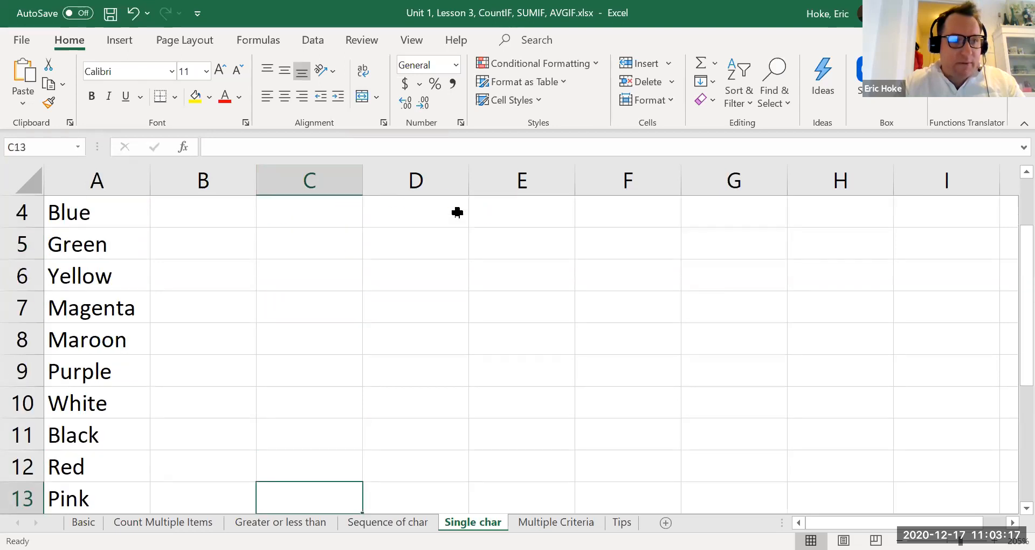
key("Up")
key("Up")
key("Up")
key("Up")
key("Up")
key("Up")
key("Up")
key("Up")
key("Up")
key("Up")
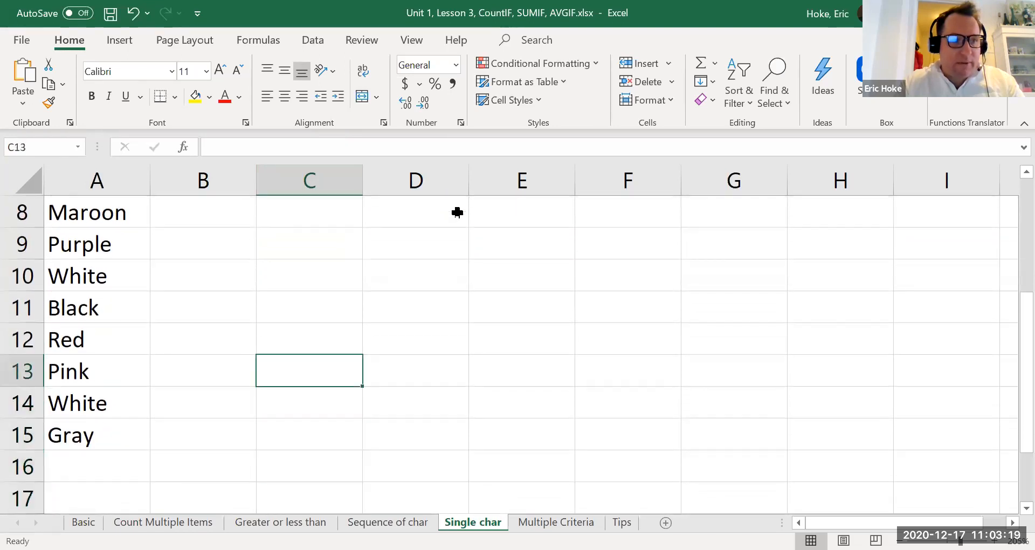
key("Up")
key("Up")
key("Up")
key("Up")
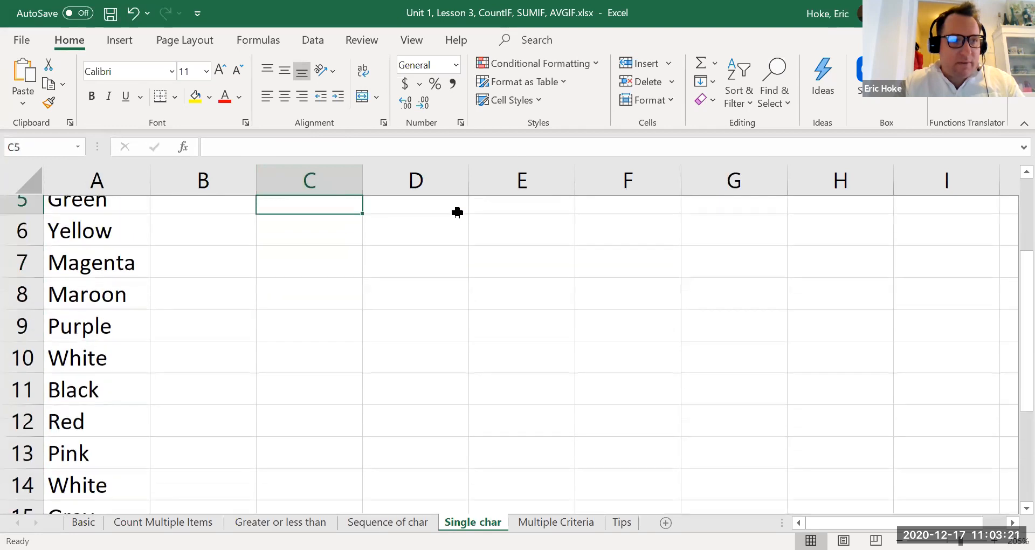
key("Down")
key("Down")
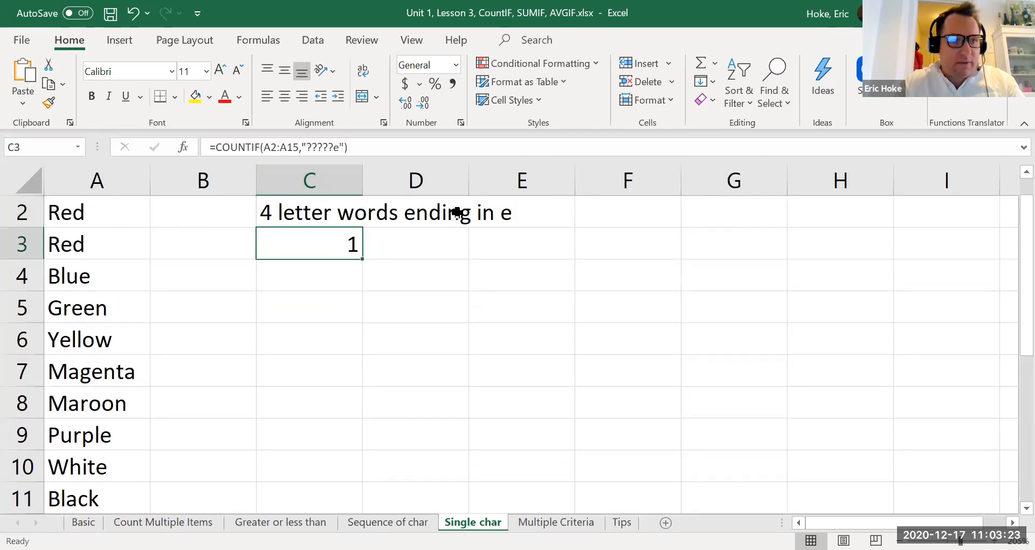
key("Up")
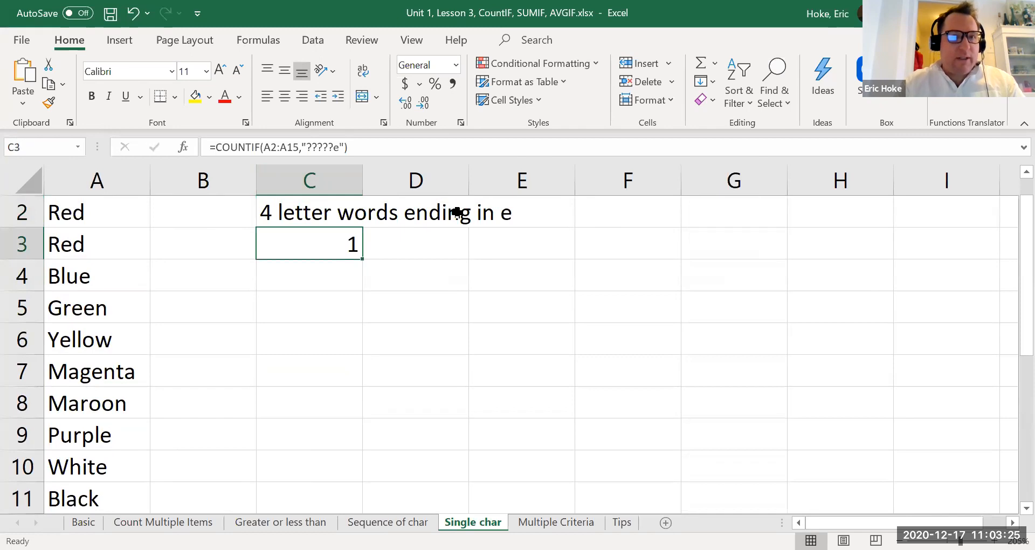
Replace the ending letter in the C3 COUNTIF criteria with a, making it "?????a".
left_click(339, 148)
key("BackSpace")
type("a")
key("Return")
key("Up")
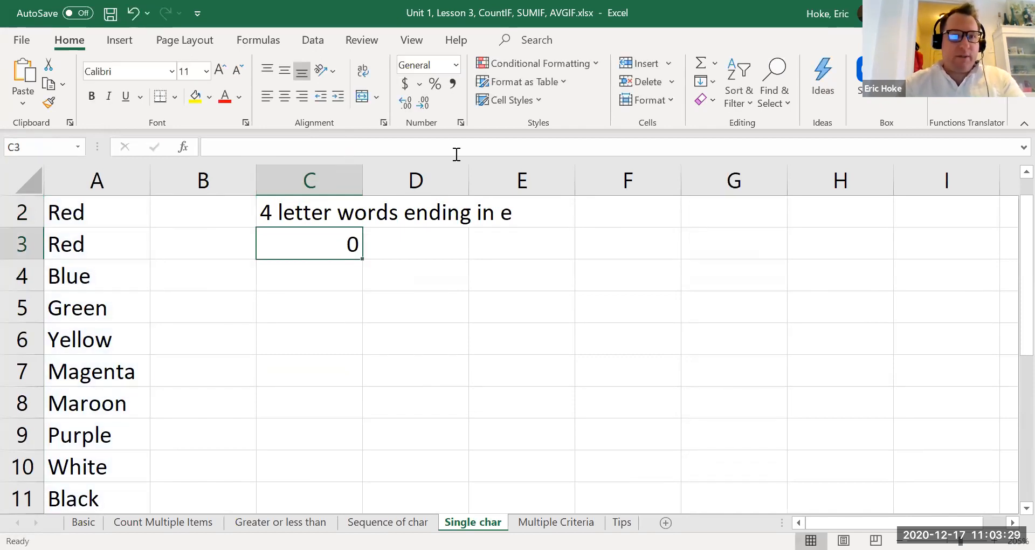
Add another question mark to the C3 COUNTIF criteria, making it "??????a" for seven-letter words.
left_click(326, 150)
type("?")
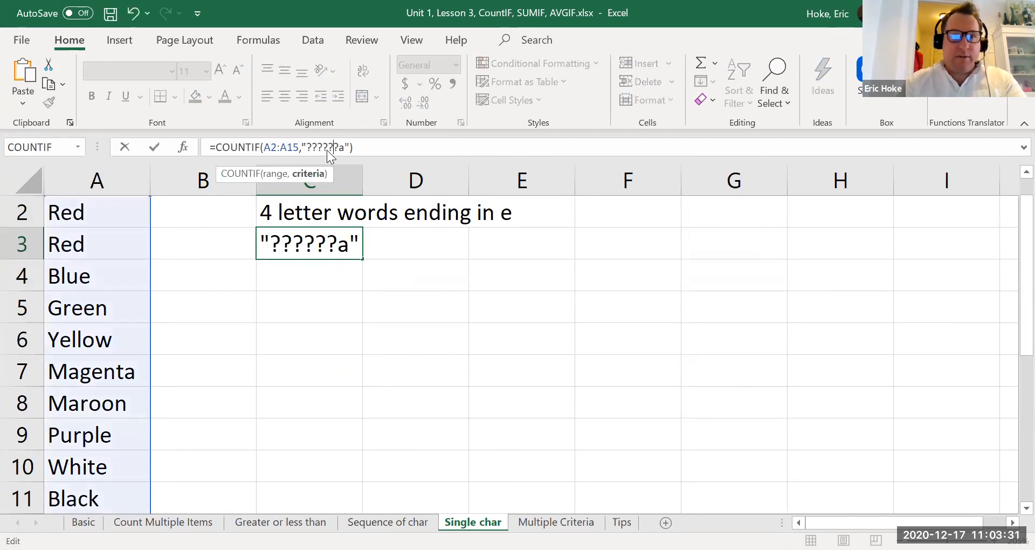
key("Return")
key("Up")
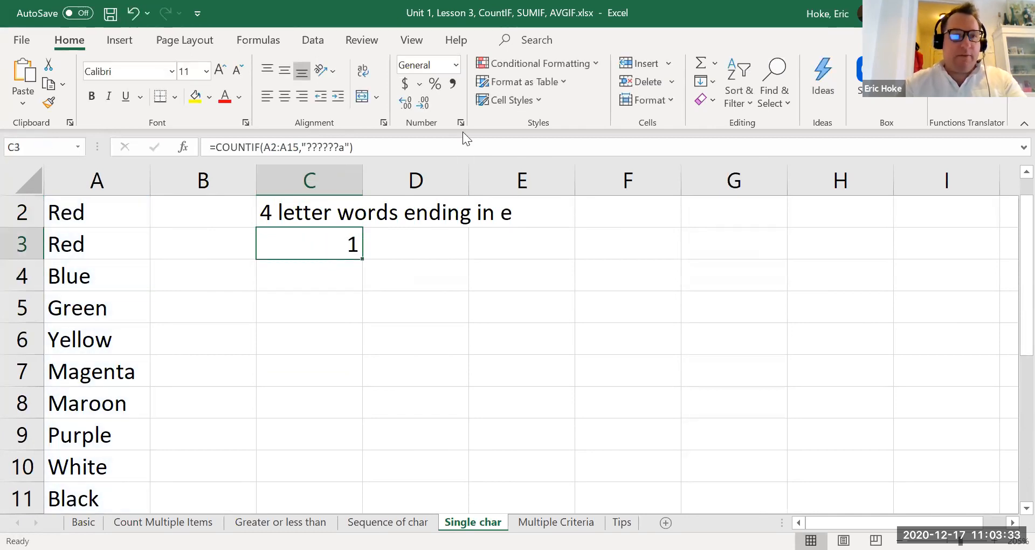
Compare Magenta in A7 with the COUNTIF formula in C3 and select the whole formula text.
left_click(138, 378)
left_click(310, 255)
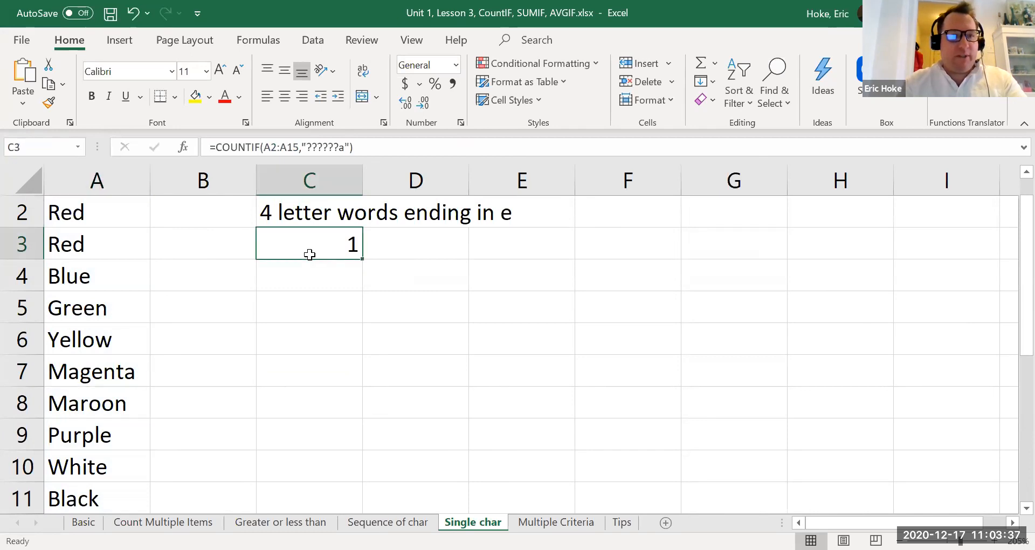
left_click(332, 147)
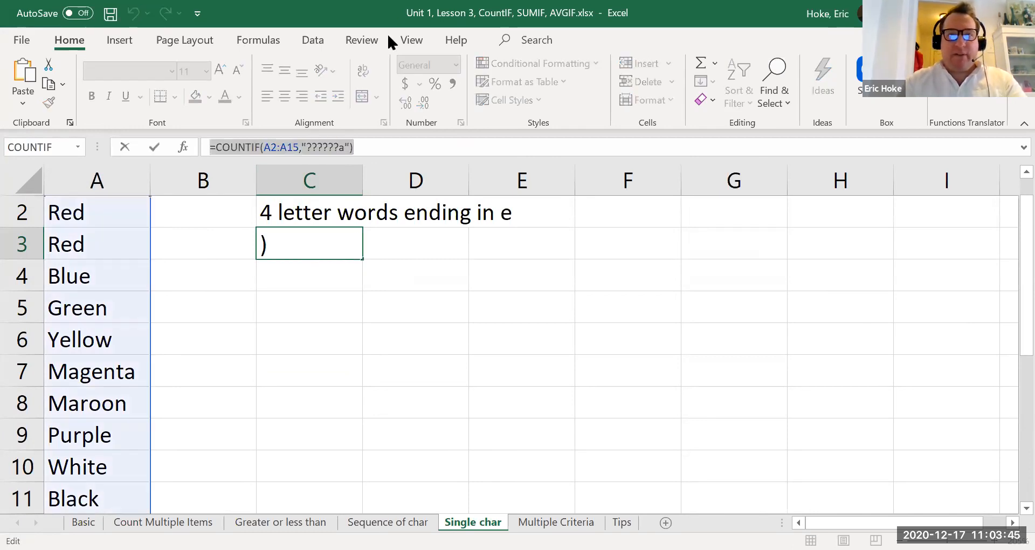
key("alt+Tab")
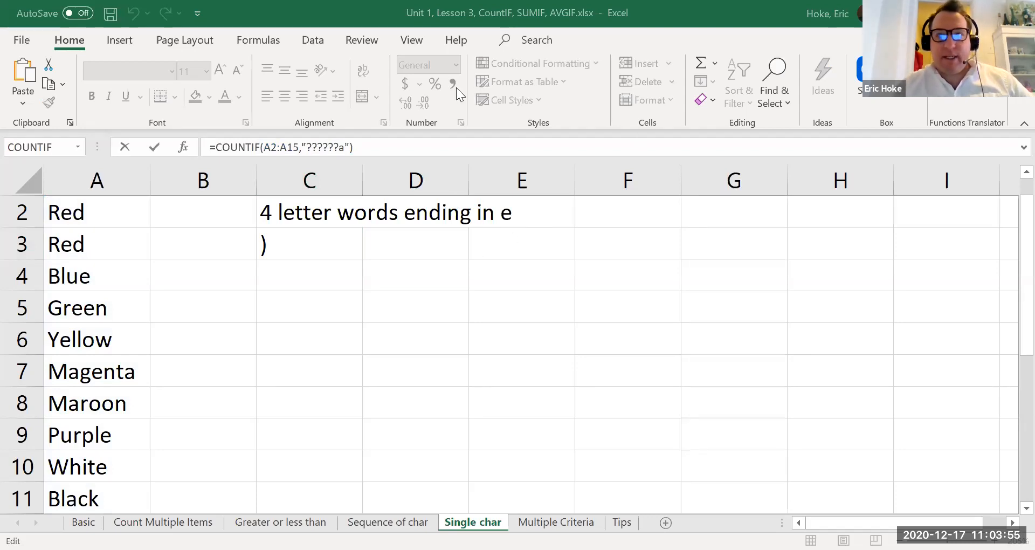
Circle the sheet tabs freehand with the annotation pen and clear the drawing.
mouse_move(219, 475)
left_mouse_down()
mouse_move(46, 475)
mouse_move(37, 518)
mouse_move(316, 548)
mouse_move(682, 534)
mouse_move(290, 438)
left_mouse_up()
left_click_drag(226, 440, 127, 450)
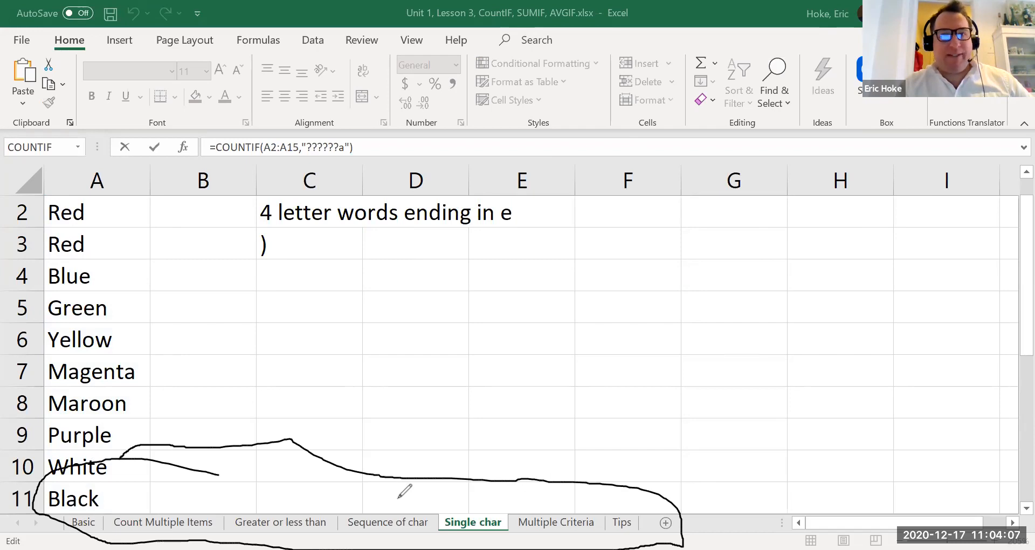
left_click(717, 124)
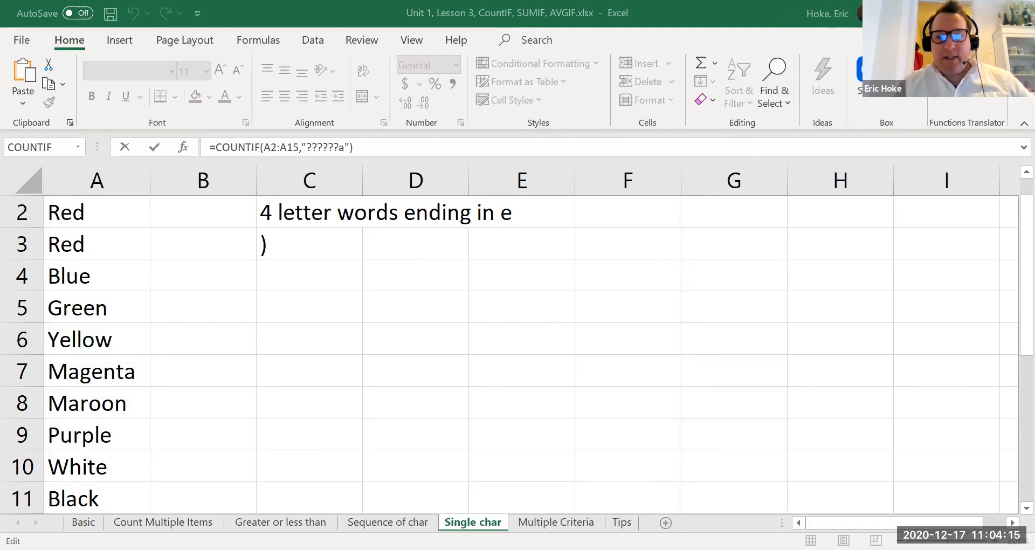
Review the Multiple Criteria, Sequence of char, Greater or less than, Count Multiple Items and Basic example sheets, returning to Single char.
left_click(556, 522)
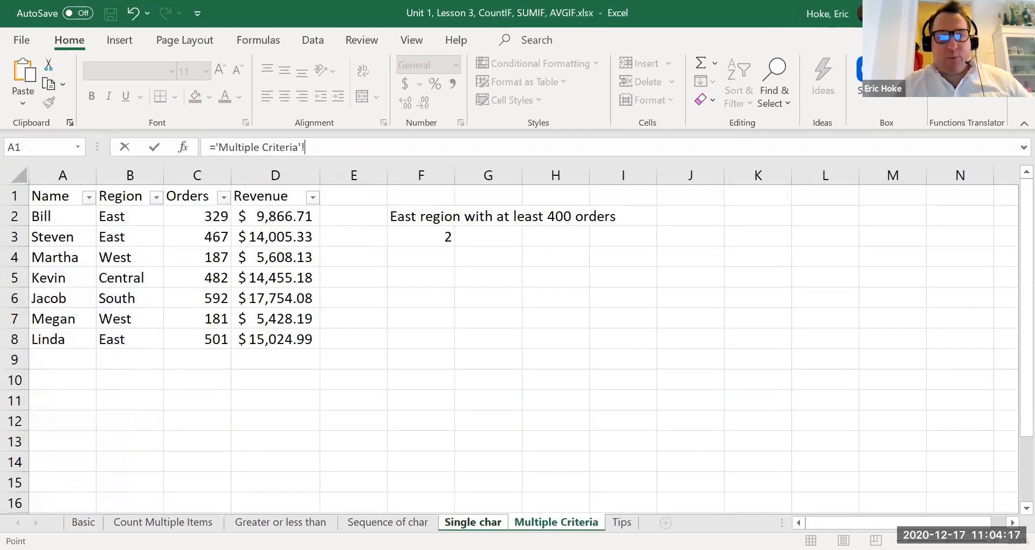
left_click(473, 522)
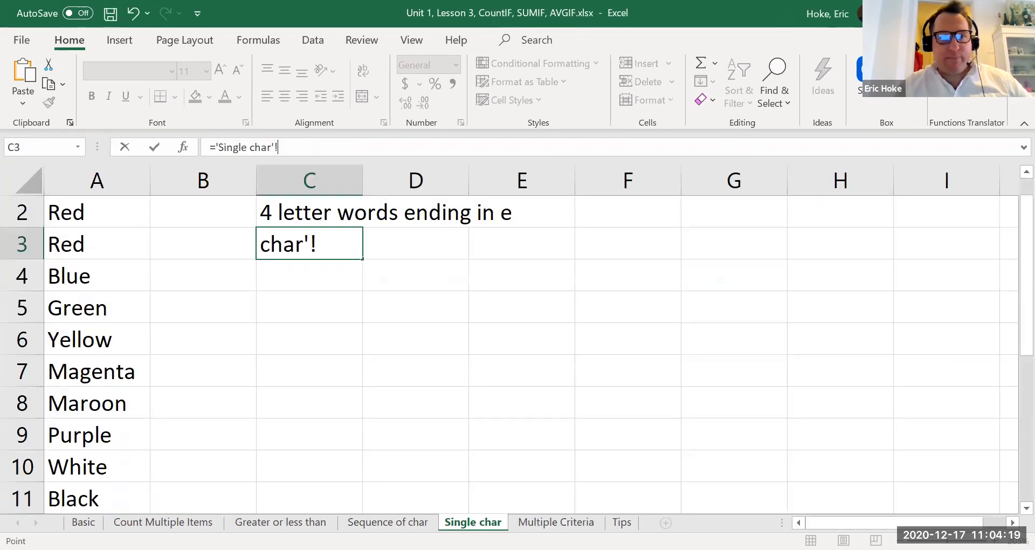
left_click(556, 523)
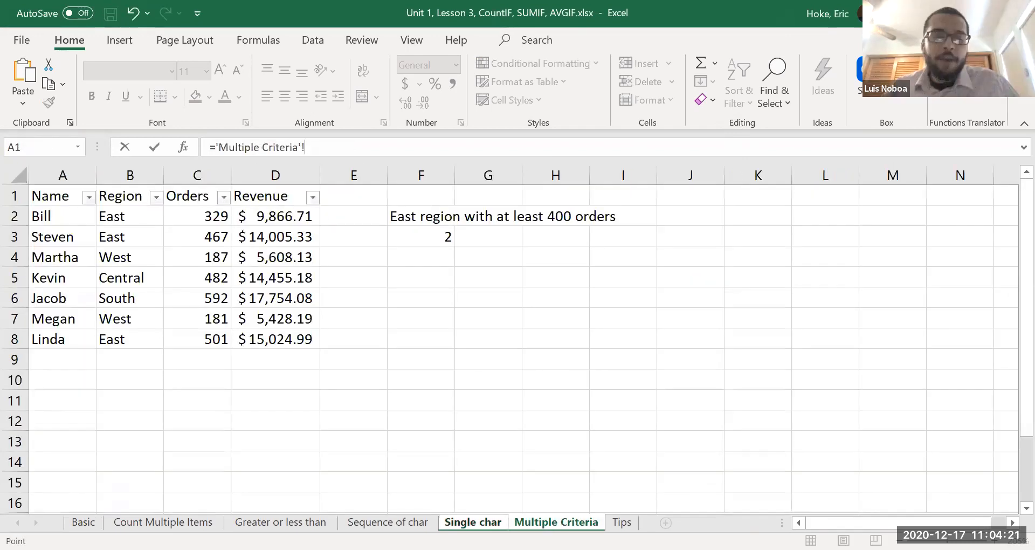
left_click(473, 522)
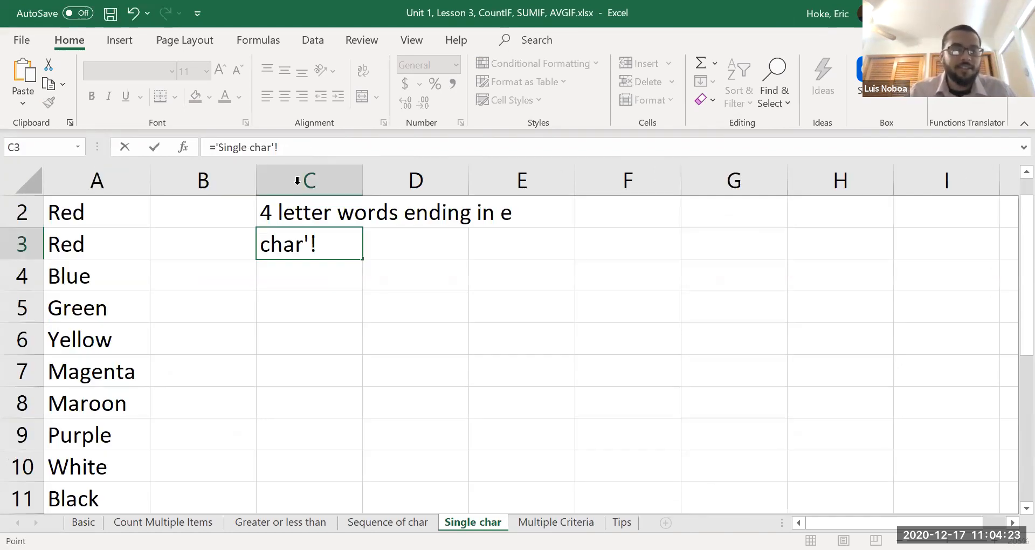
left_click(387, 522)
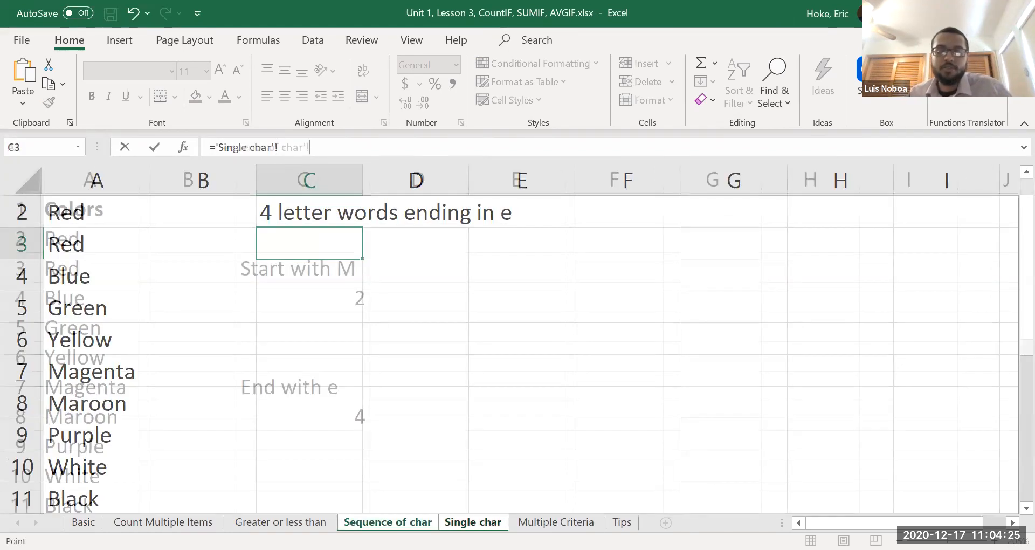
left_click(473, 523)
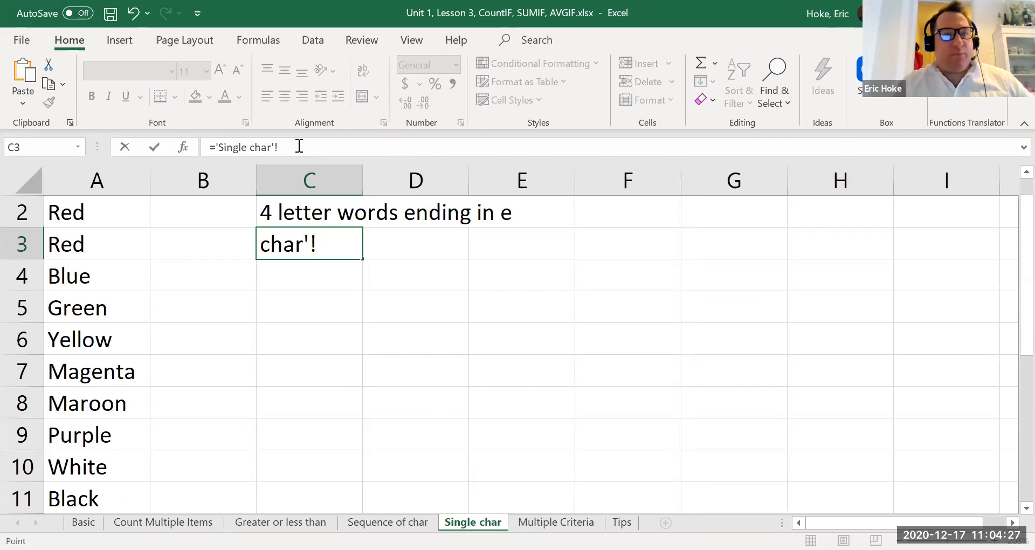
left_click(388, 521)
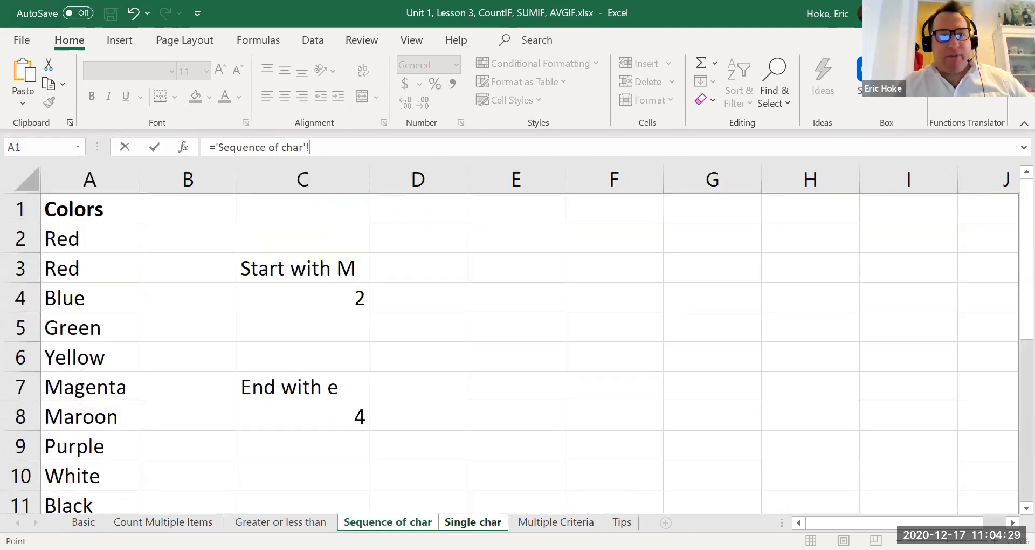
left_click(300, 519)
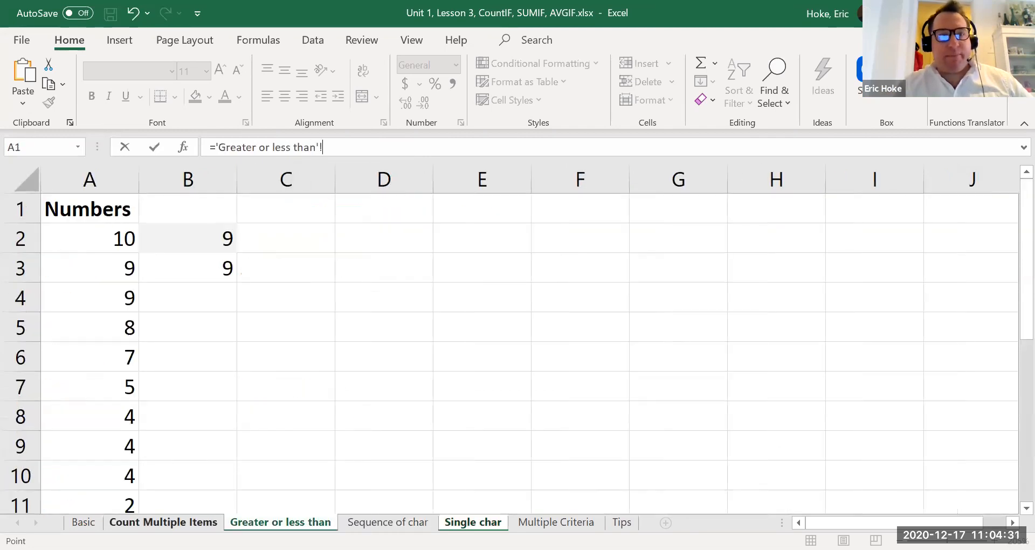
left_click(163, 522)
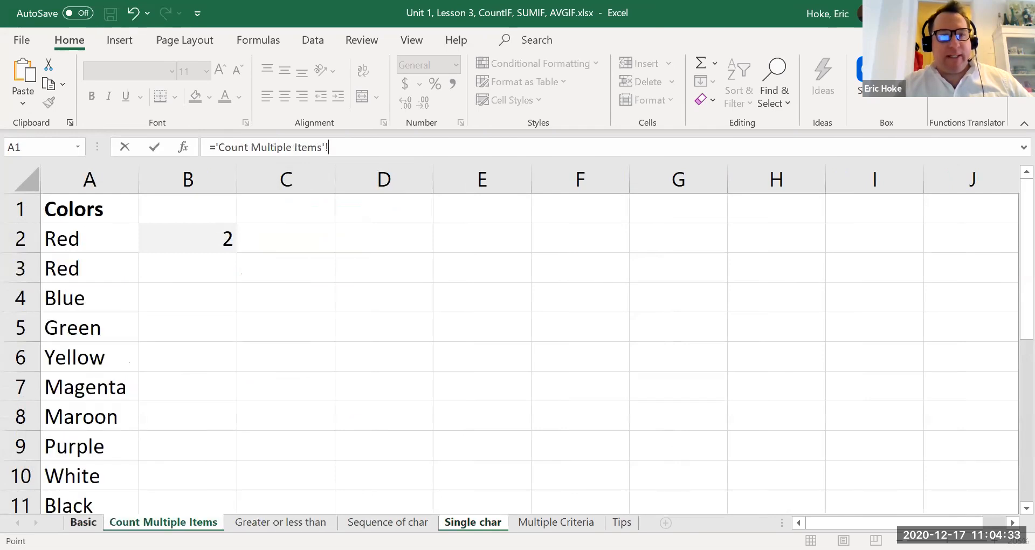
left_click(83, 522)
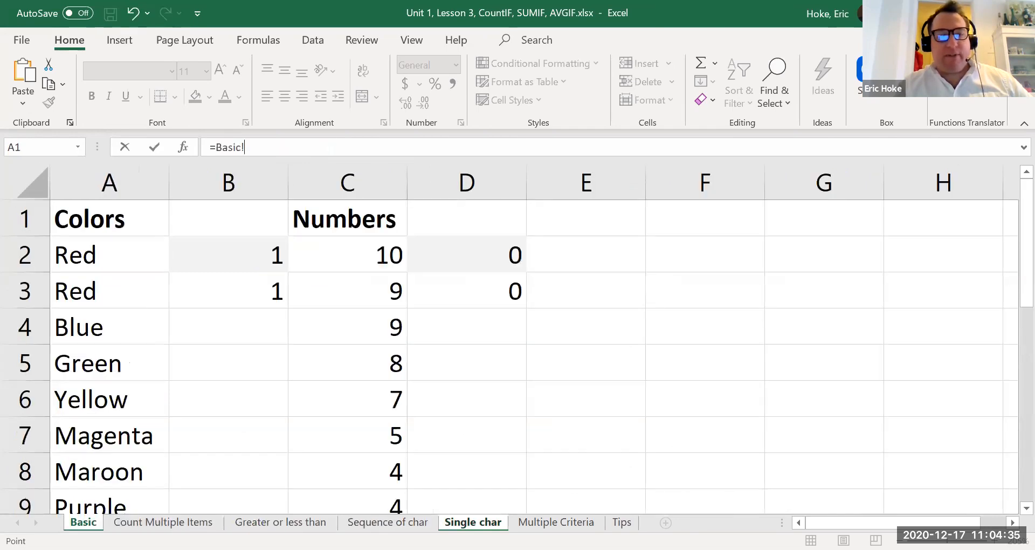
left_click(462, 522)
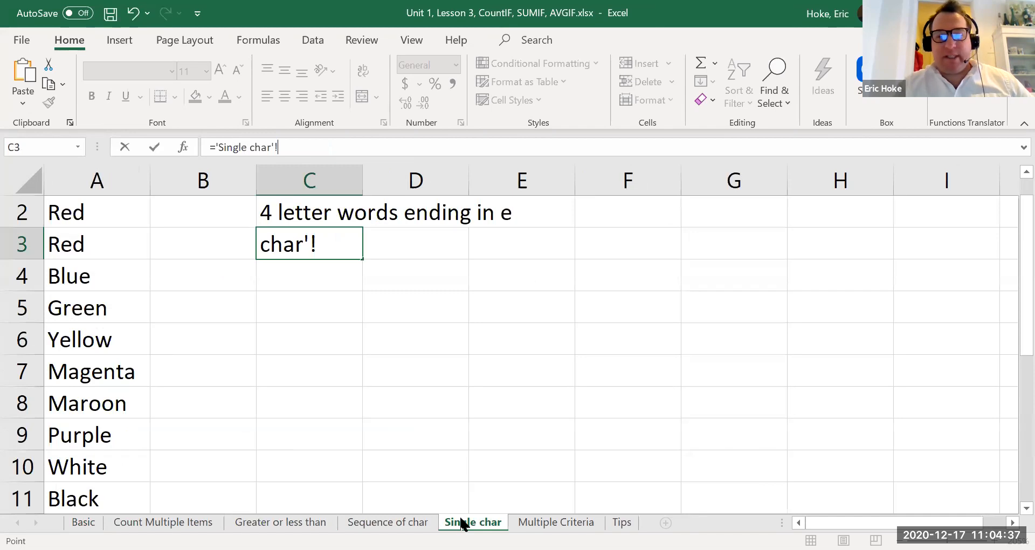
Try to commit the C3 entry containing stray sheet references and return to the Multiple Criteria example.
key("Return")
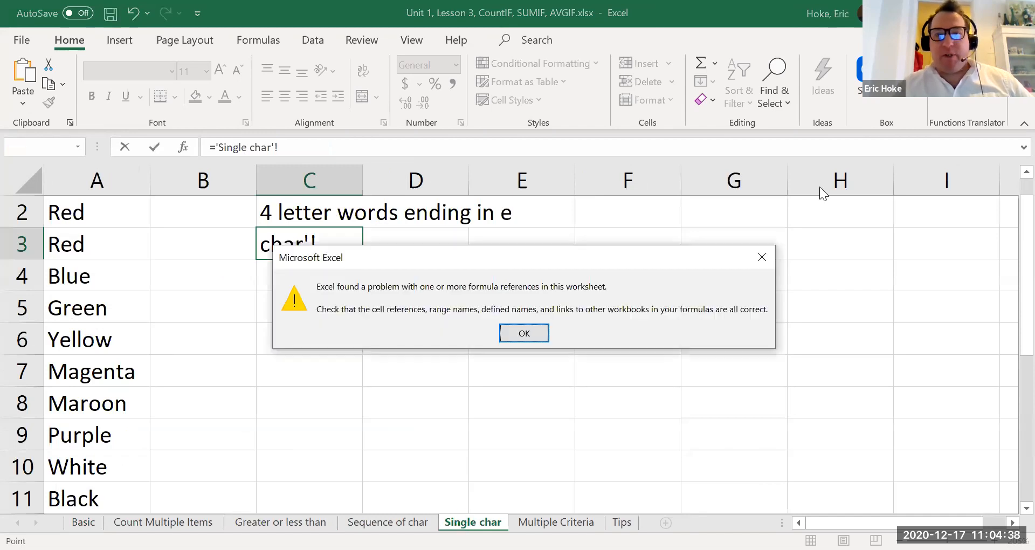
left_click(762, 258)
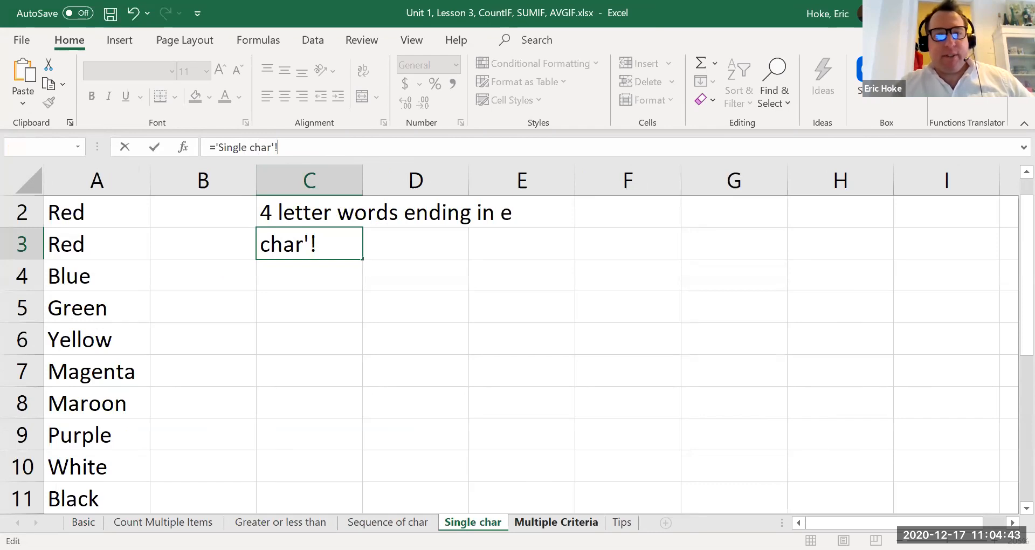
left_click(557, 522)
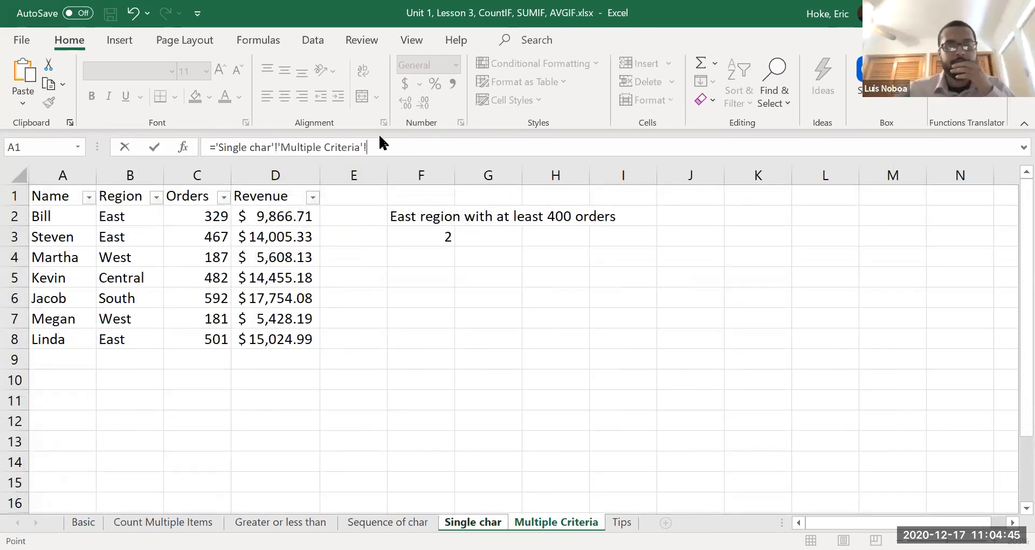
left_click(435, 237)
left_click(387, 144)
key("BackSpace")
key("BackSpace")
key("Return")
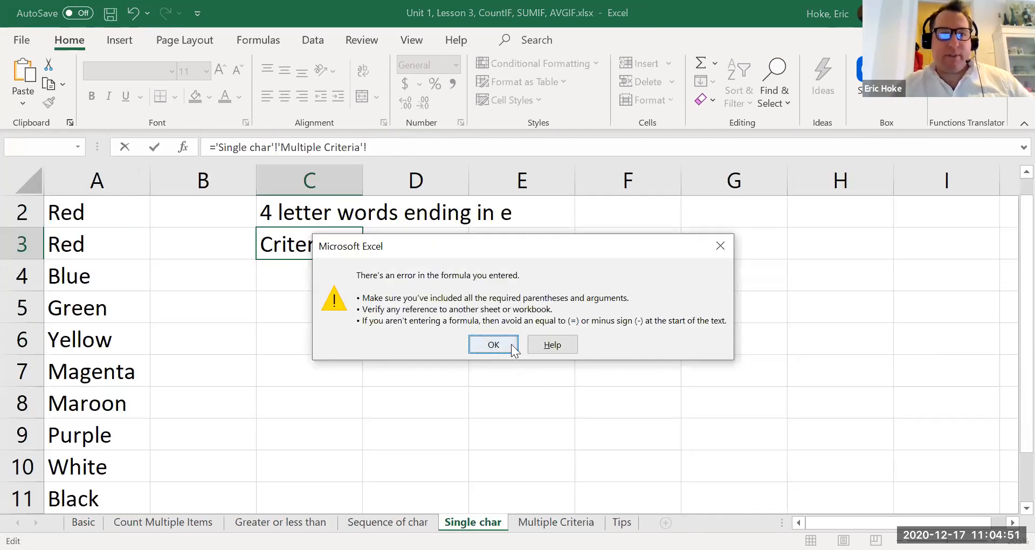
left_click(508, 345)
left_click(556, 522)
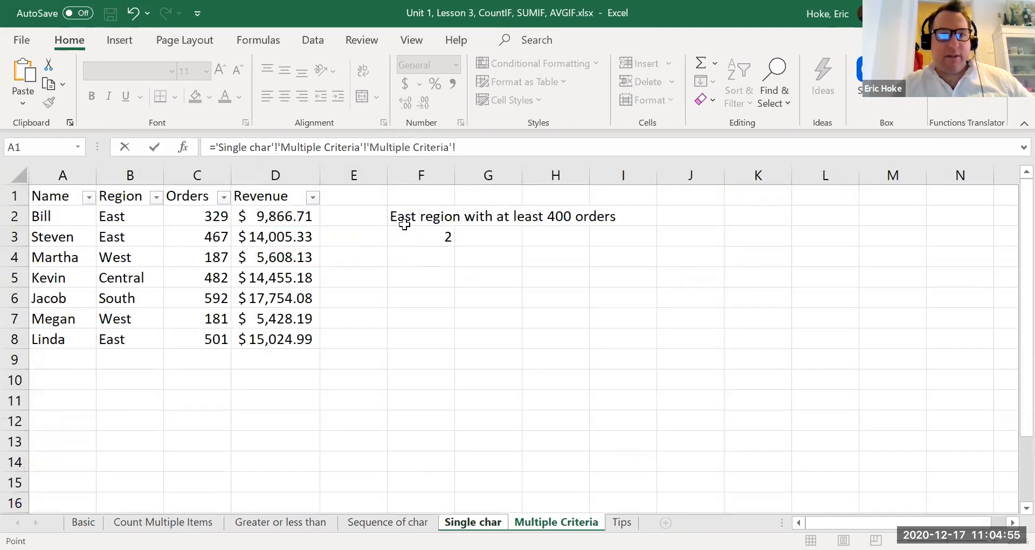
left_click(441, 216)
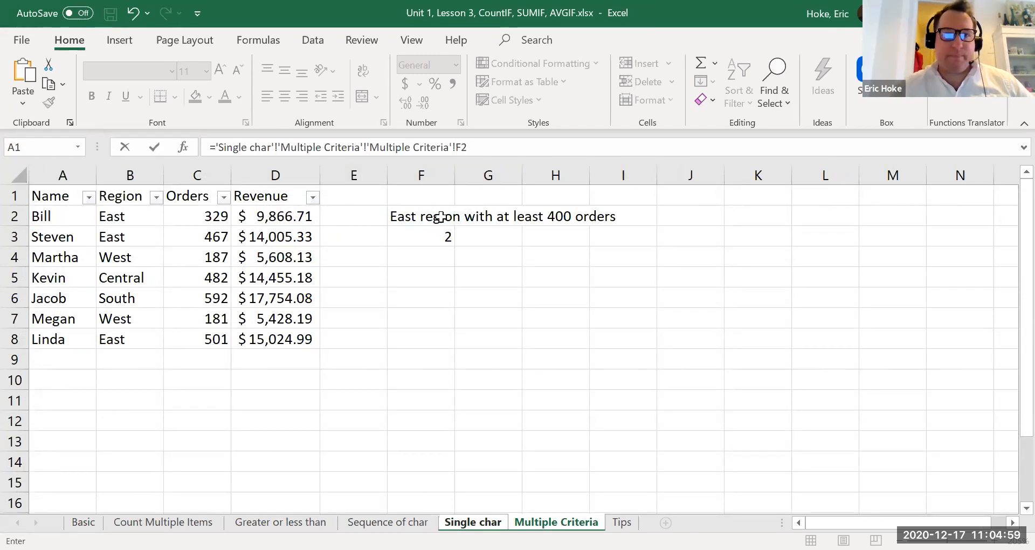
key("Return")
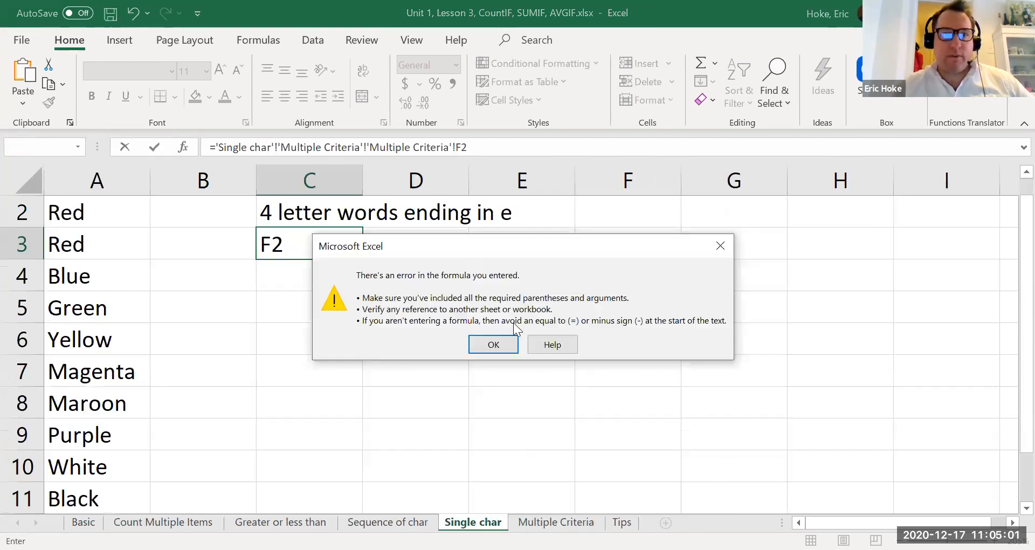
left_click(499, 344)
Discard the faulty formula edit in C3 on the Single char sheet and check the neighbouring cells in column C.
left_click(465, 249)
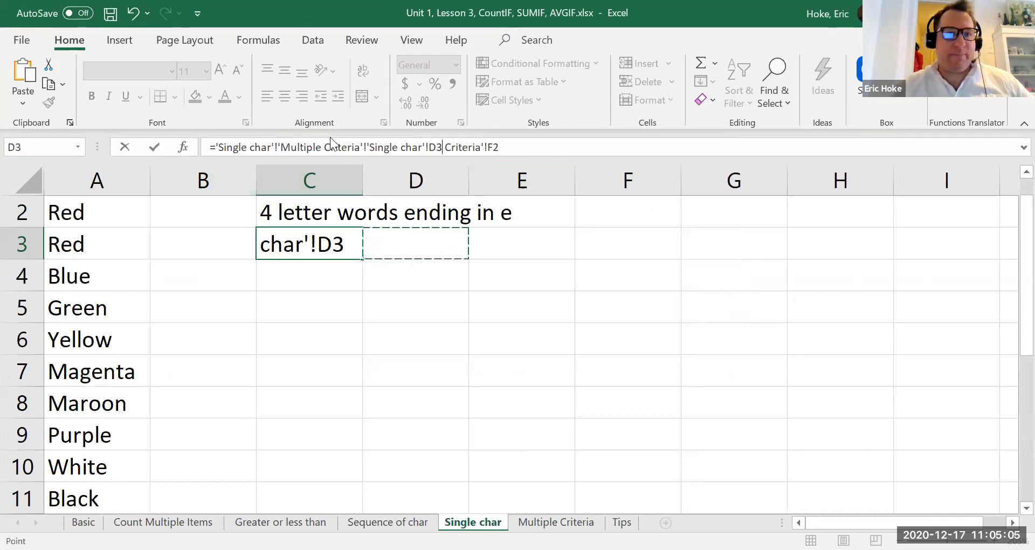
left_click(508, 147)
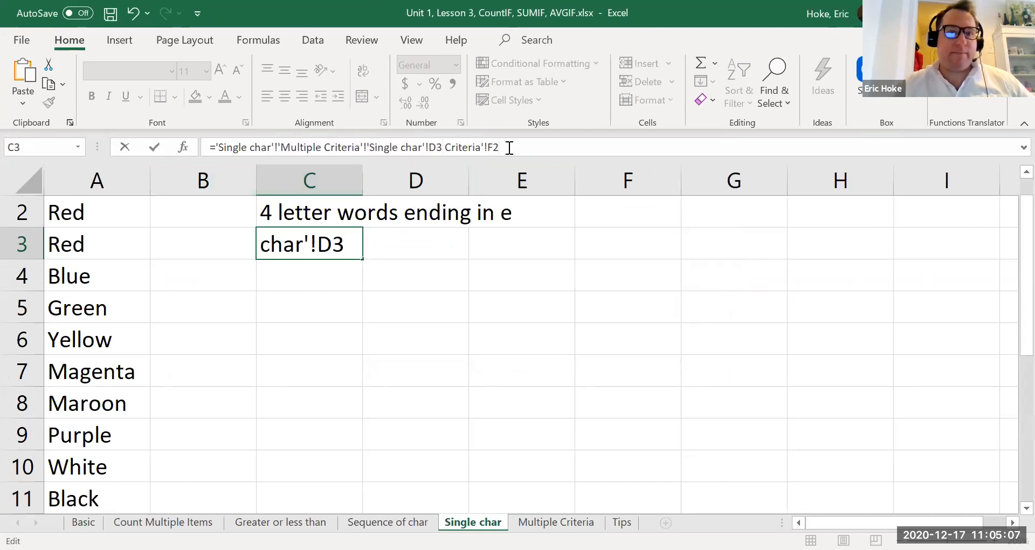
key("BackSpace")
key("BackSpace")
key("BackSpace")
key("BackSpace")
key("BackSpace")
key("BackSpace")
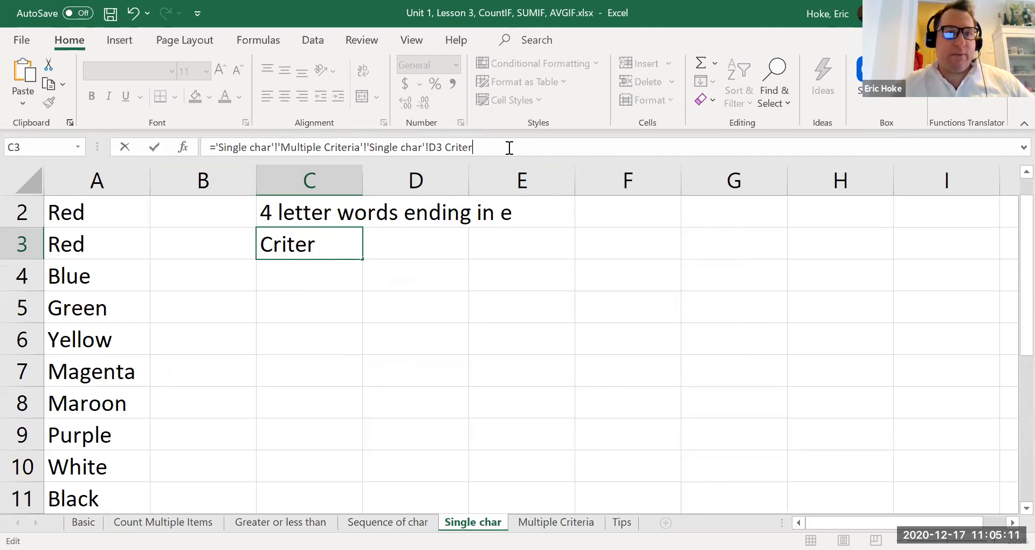
key("Escape")
key("Down")
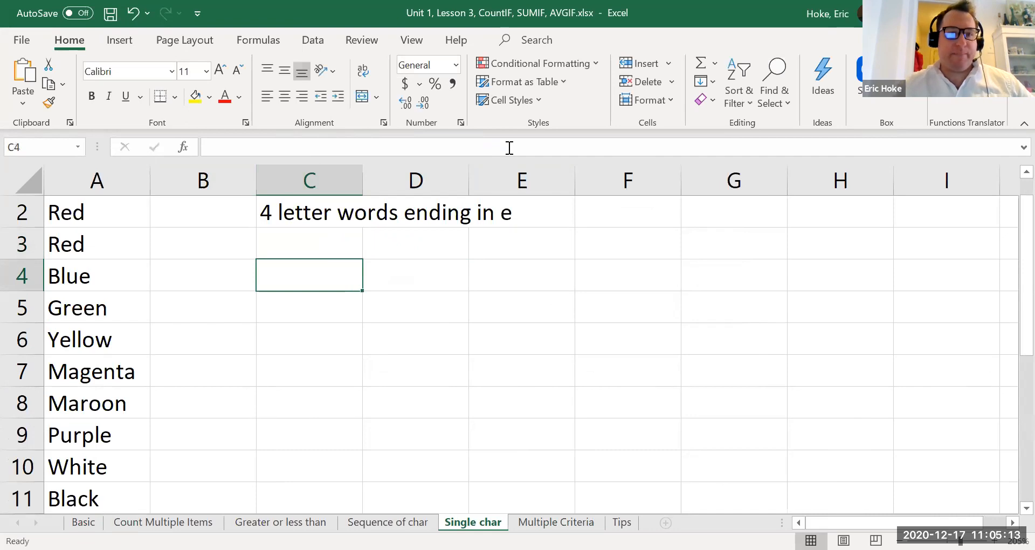
key("Up")
key("Up")
key("Up")
key("Down")
key("Down")
key("Up")
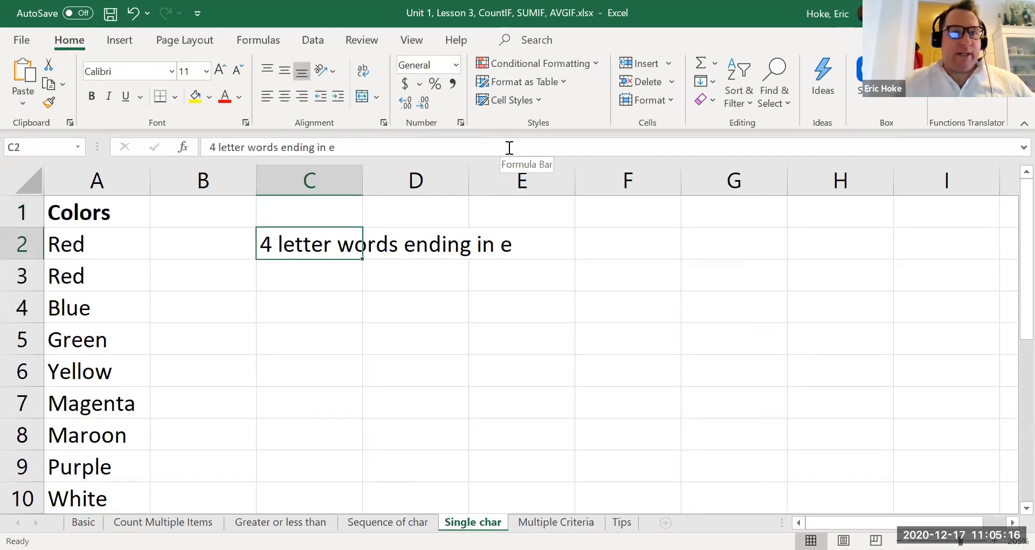
Close the lesson workbook without saving the changes.
left_click(21, 41)
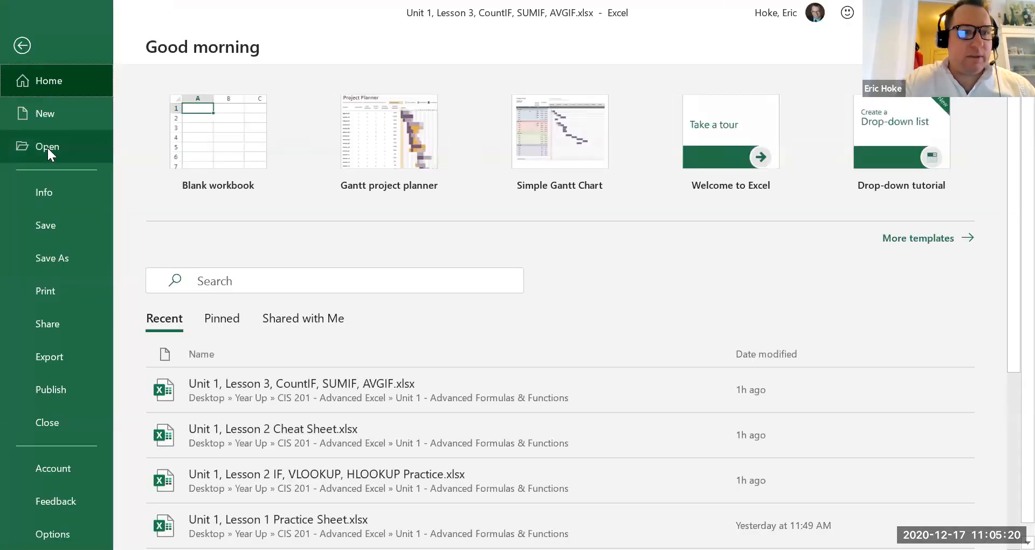
left_click(18, 45)
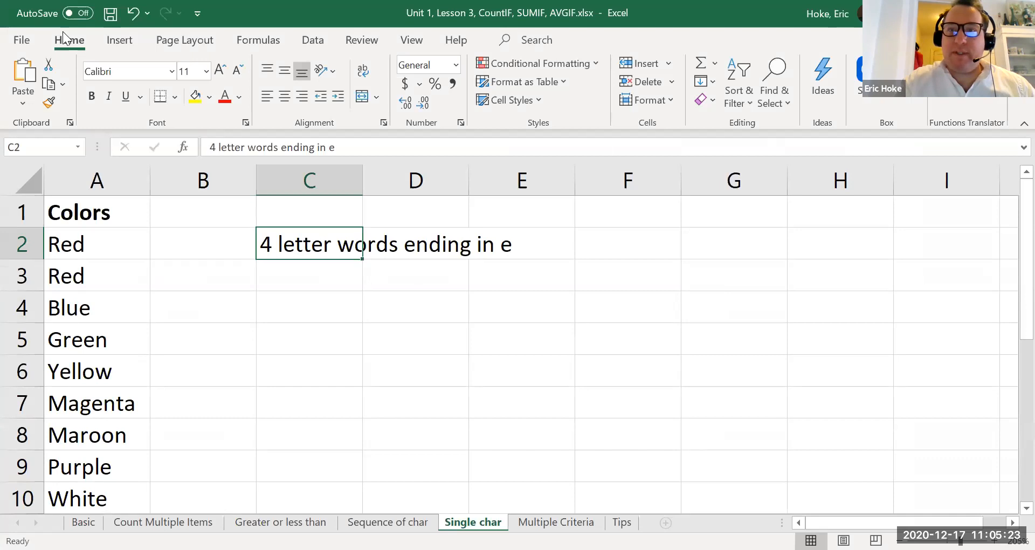
key("ctrl+w")
left_click(517, 305)
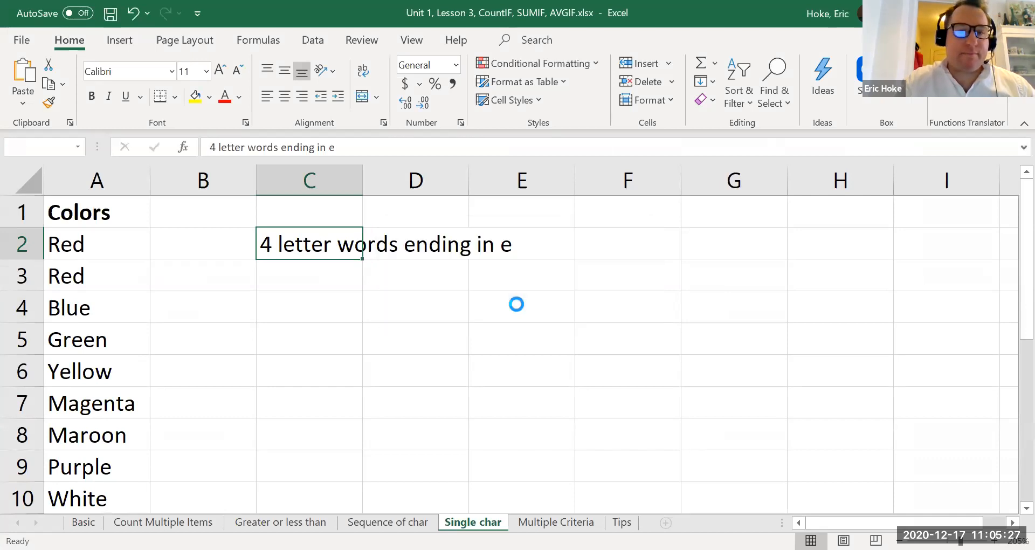
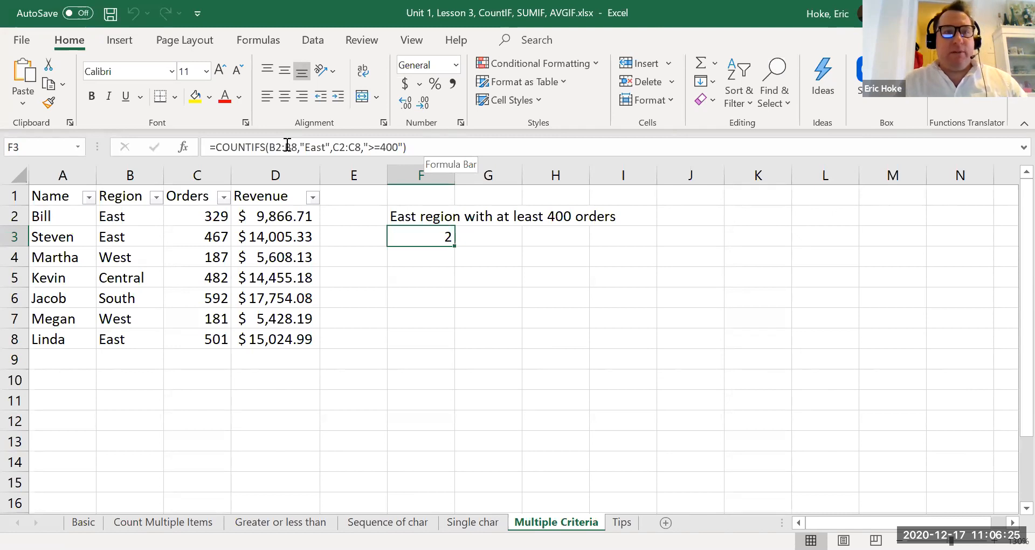
Examine the COUNTIFS formula in F3 on the Multiple Criteria sheet, going through its criteria ranges and criteria.
left_click(243, 150)
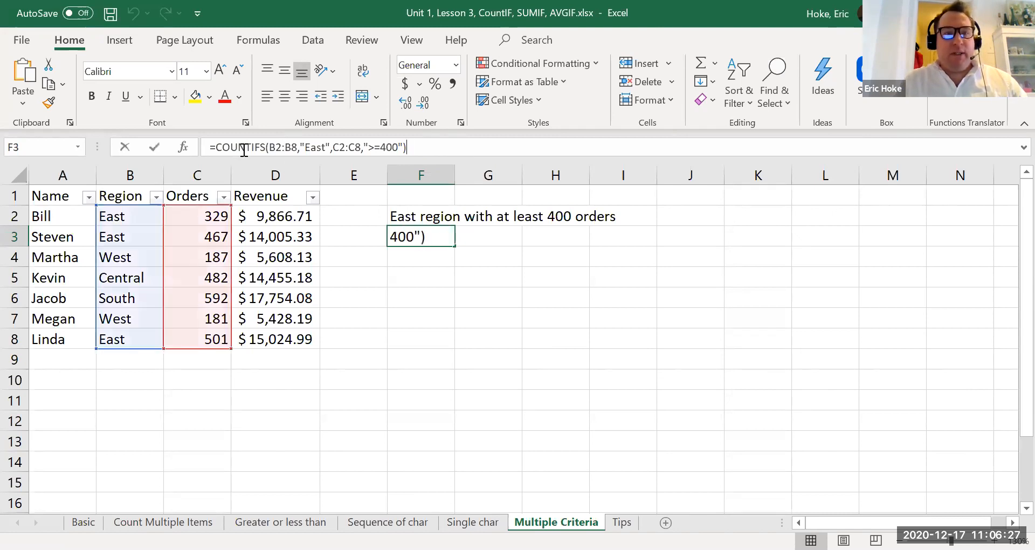
left_click(243, 150)
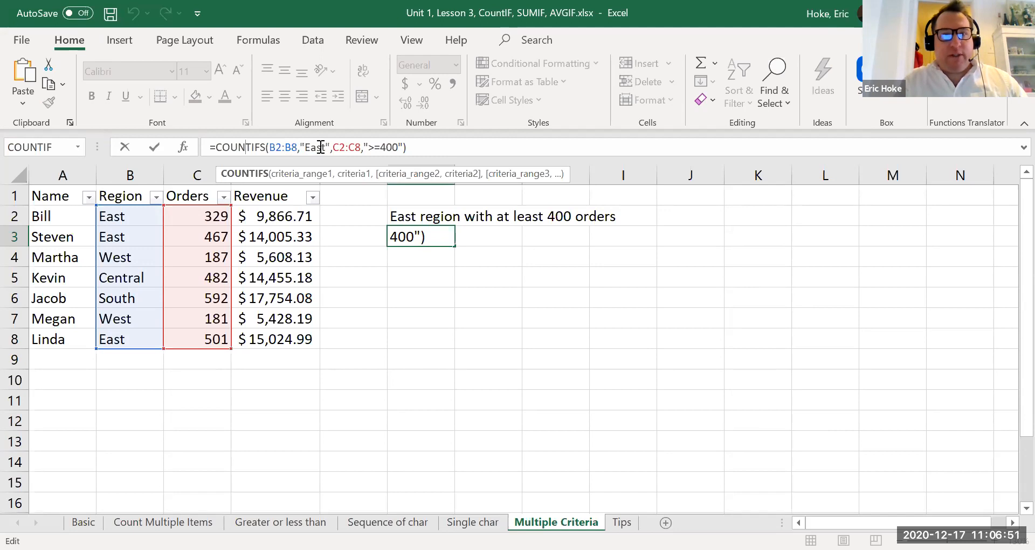
left_click(345, 147)
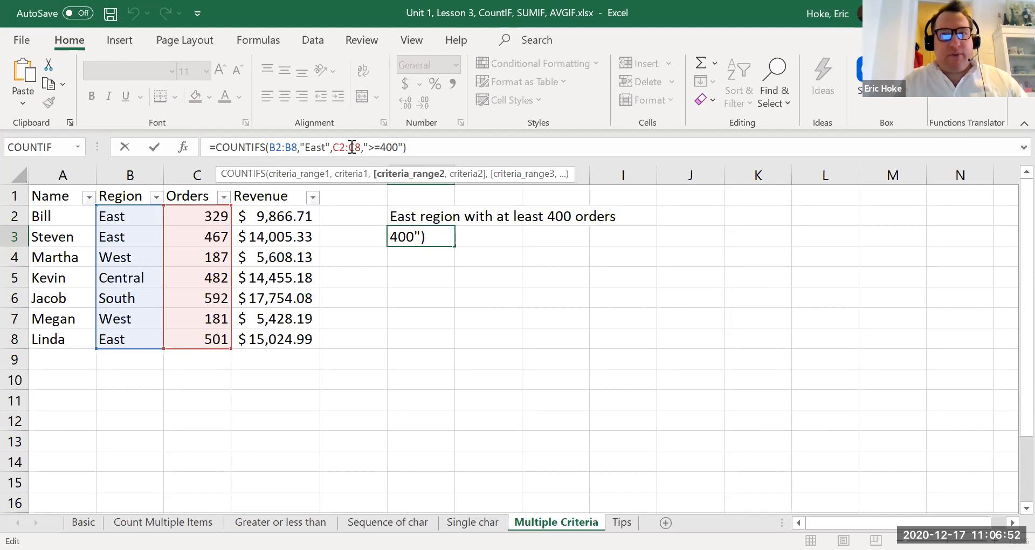
left_click(397, 147)
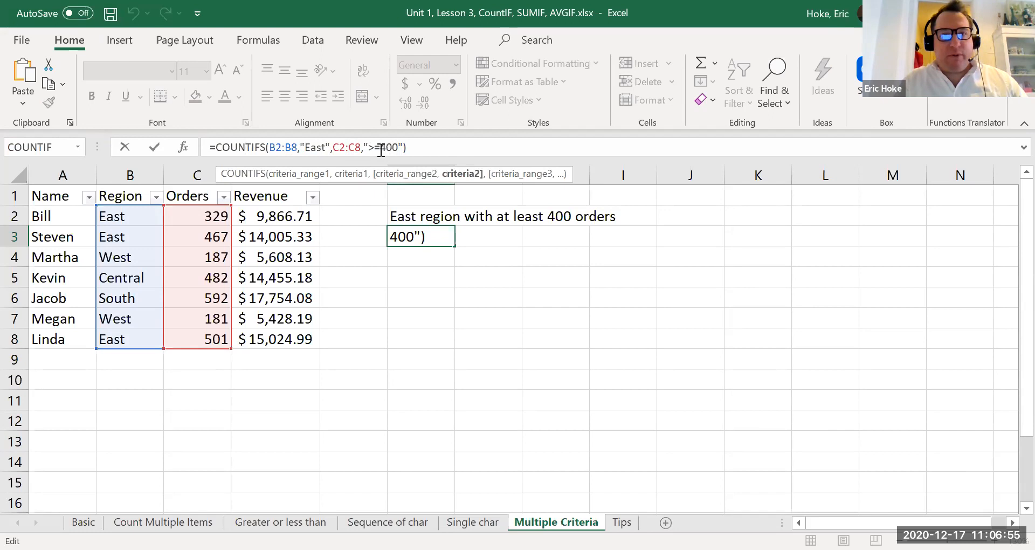
triple_click(381, 150)
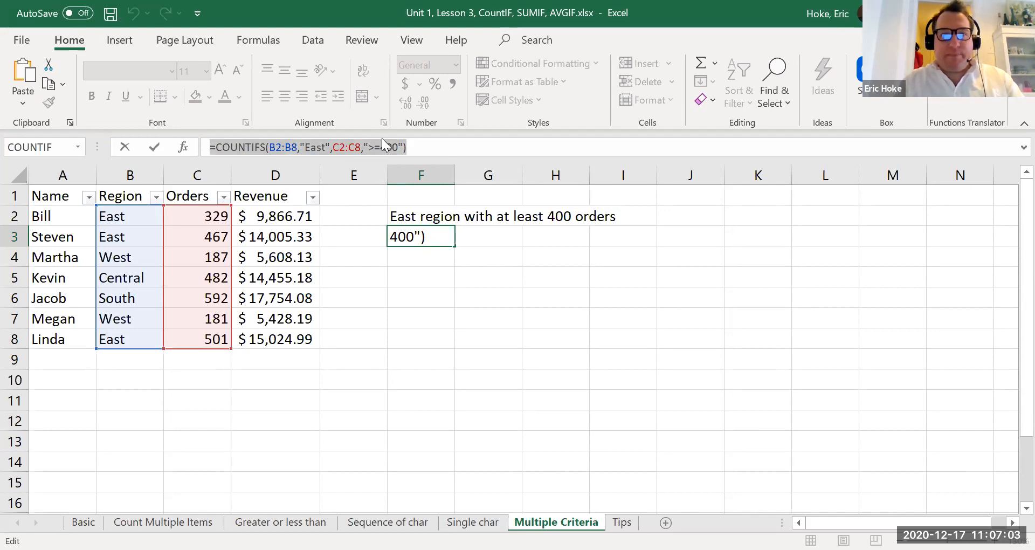
key("alt+Tab")
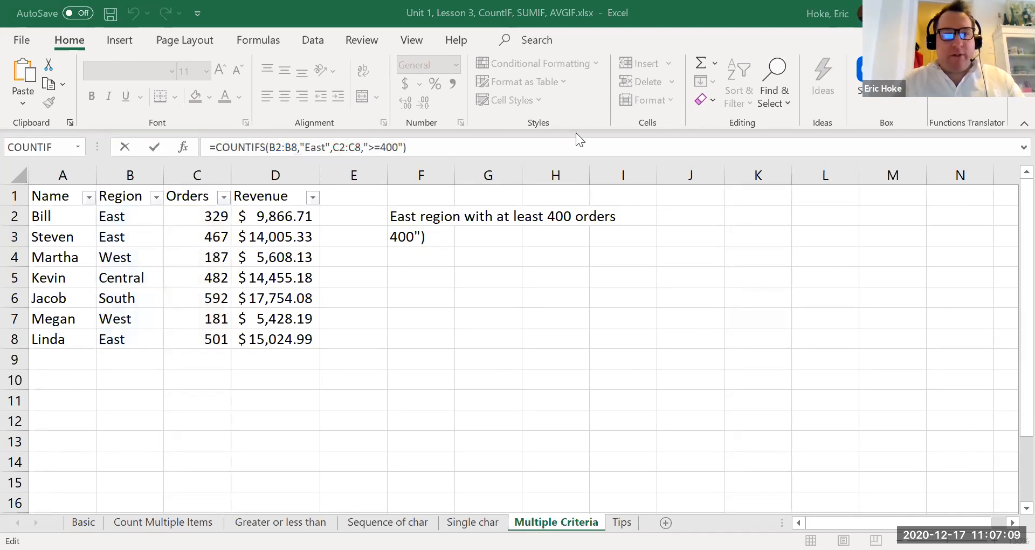
double_click(450, 241)
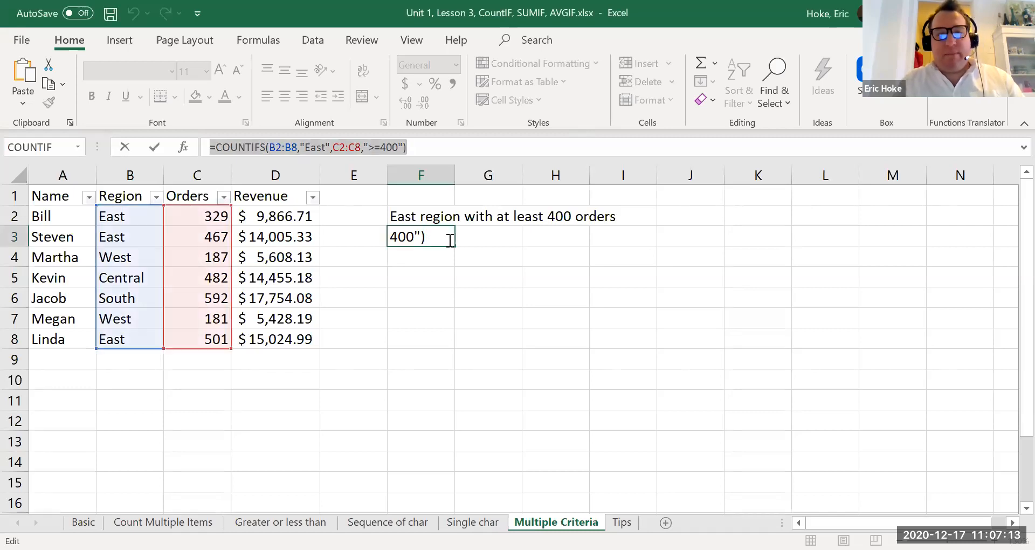
left_click(426, 144)
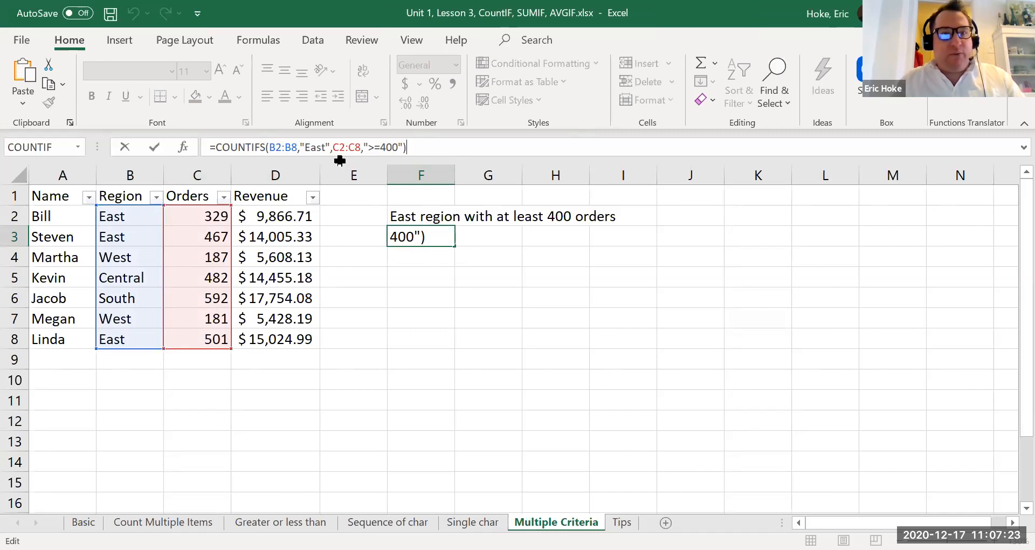
Leave the F3 formula as is and check row 3's name, region and orders against the two COUNTIFS criteria.
left_click(373, 149)
key("Return")
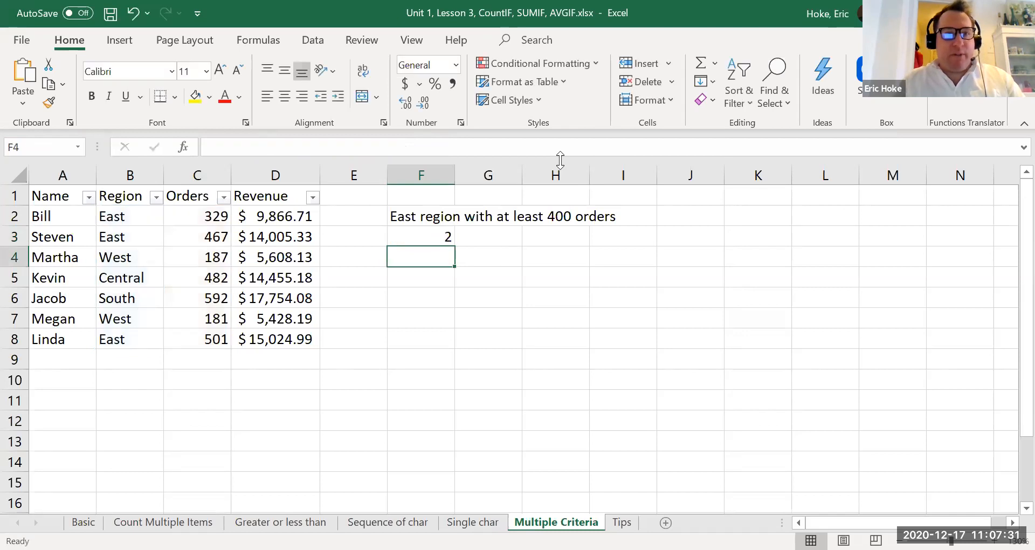
key("Up")
key("Left")
key("Right")
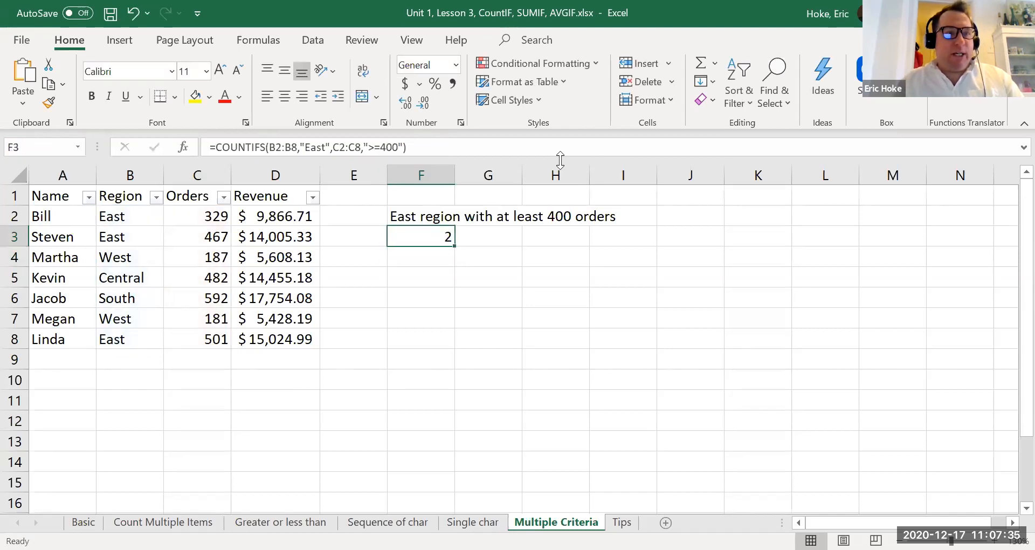
key("Left")
key("Left")
key("Left")
key("Left")
key("Left")
key("Right")
key("Right")
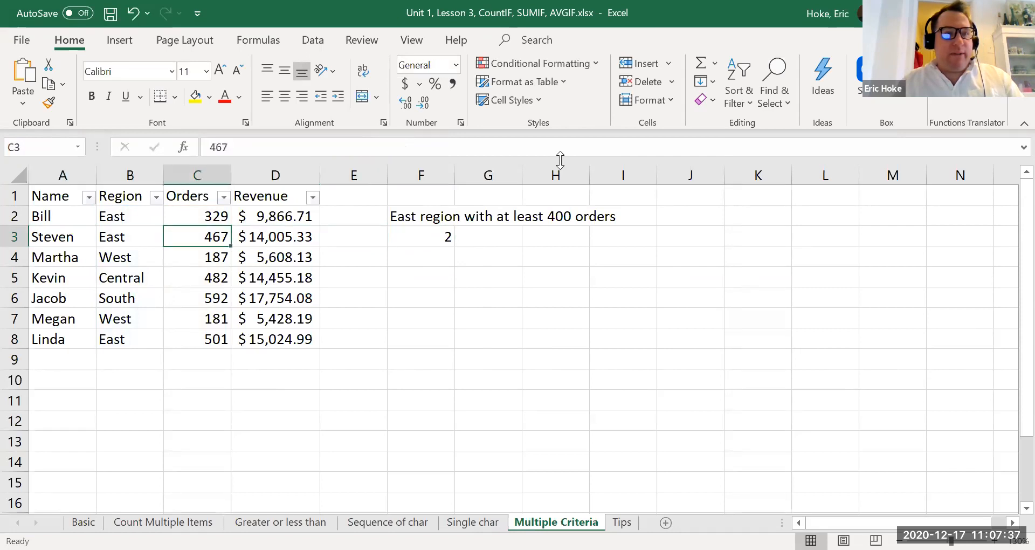
Check row 8's name, region and orders against the East and at least 400 orders criteria.
key("Down")
key("Down")
key("Down")
key("Down")
key("Down")
key("Left")
key("Left")
key("Right")
key("Right")
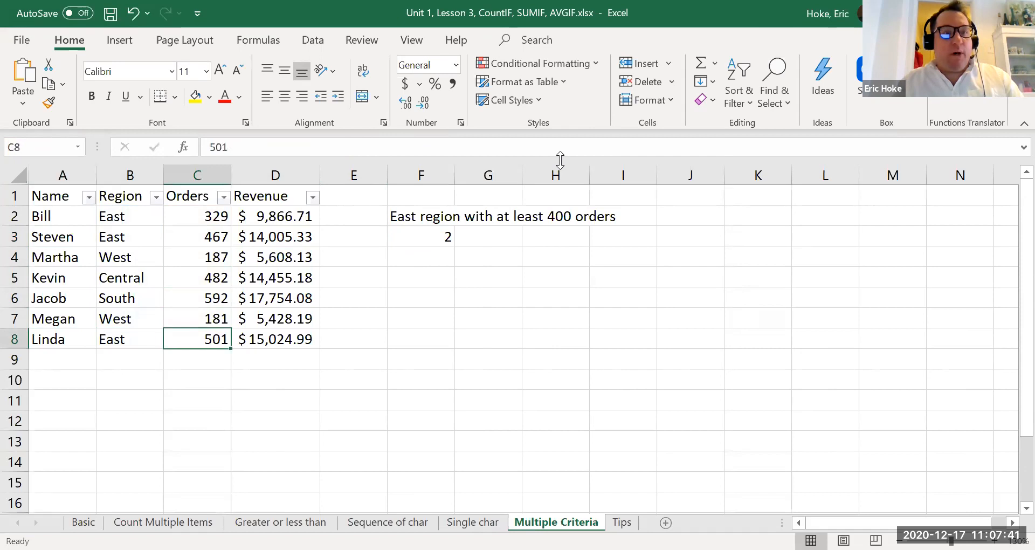
Examine the order counts upward from row 8 and compare row 2 with the East and 400-order criteria.
key("Up")
key("Up")
key("Up")
key("Up")
key("Up")
key("Up")
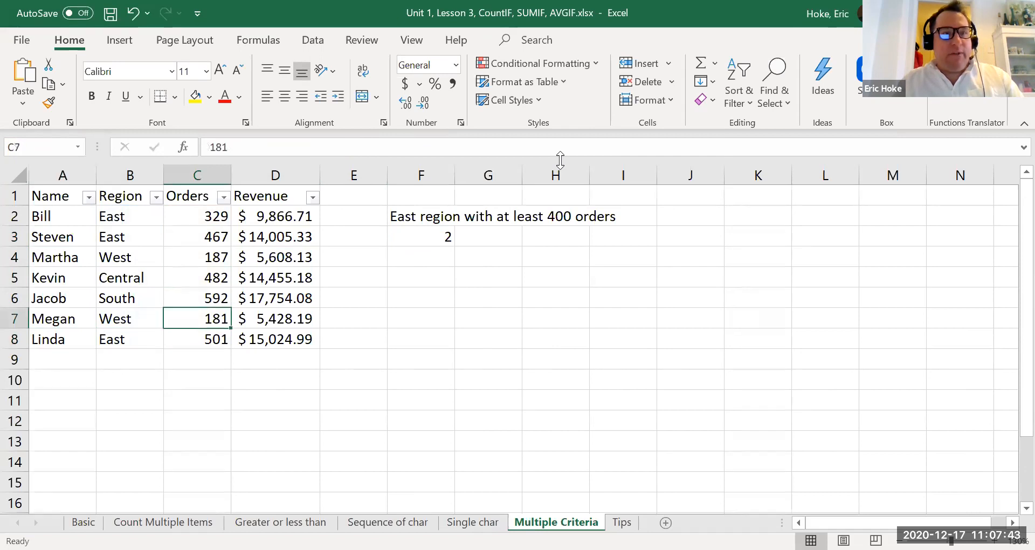
key("Left")
key("Left")
key("Right")
key("Right")
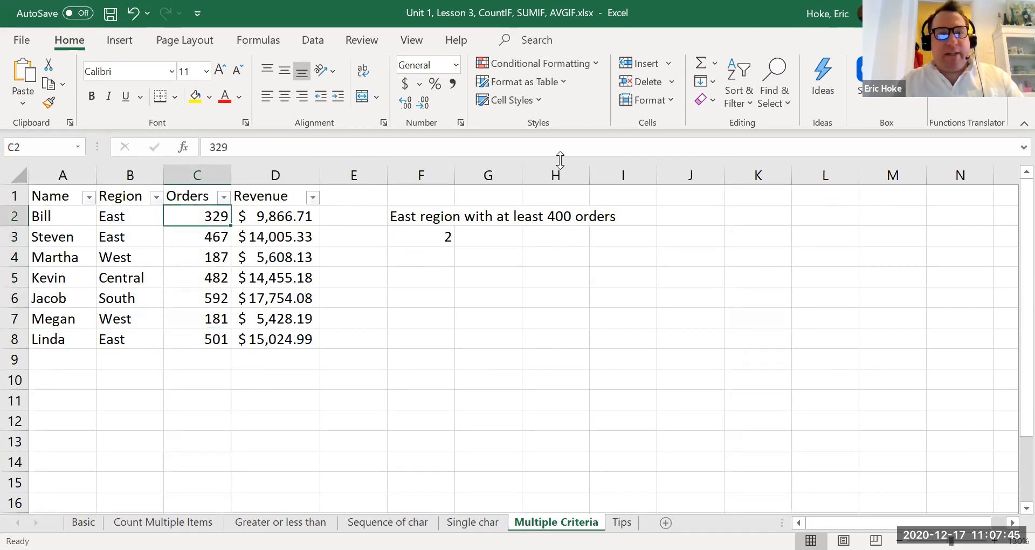
Change the orders criterion in the F3 COUNTIFS formula to ">=300".
left_click(425, 235)
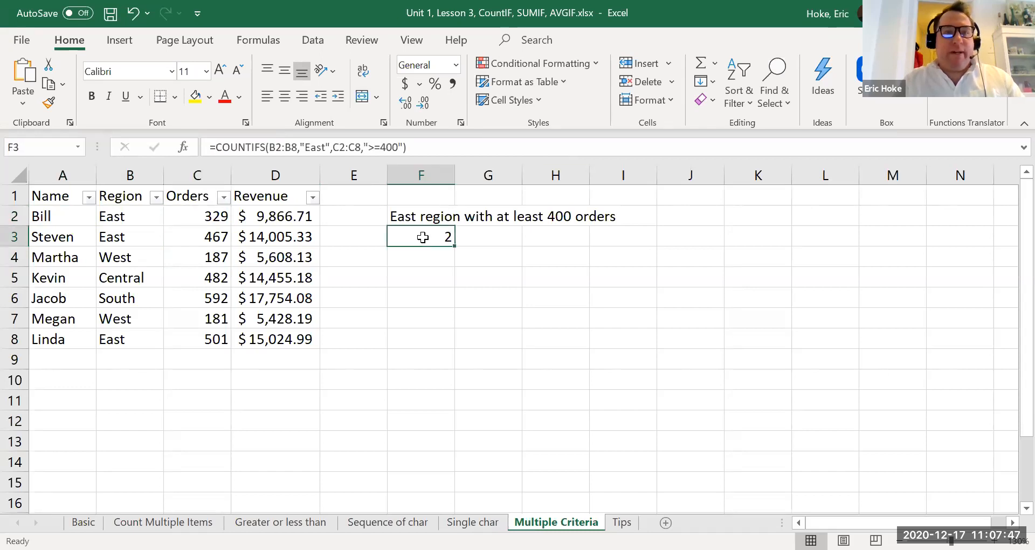
left_click(386, 146)
key("BackSpace")
type("3")
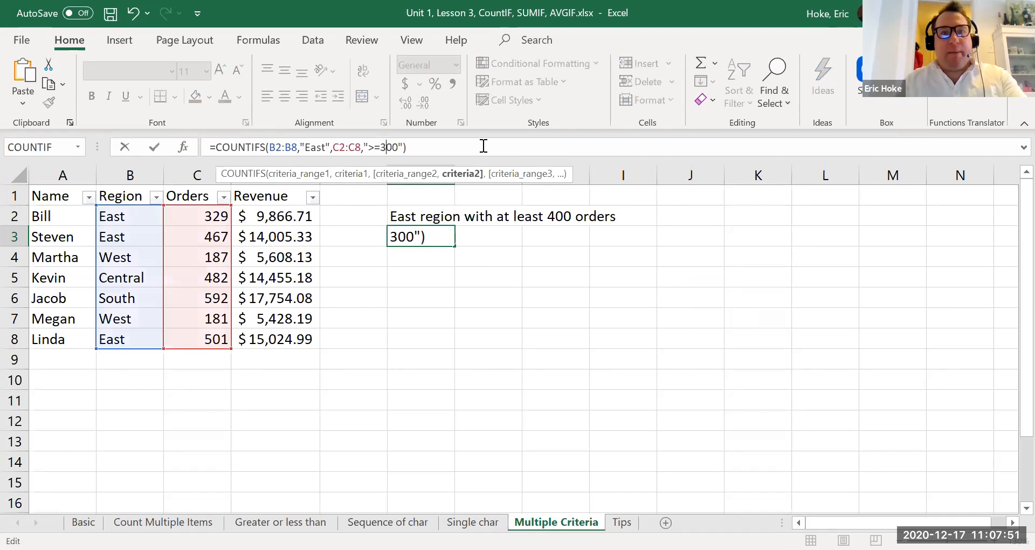
key("Return")
key("Up")
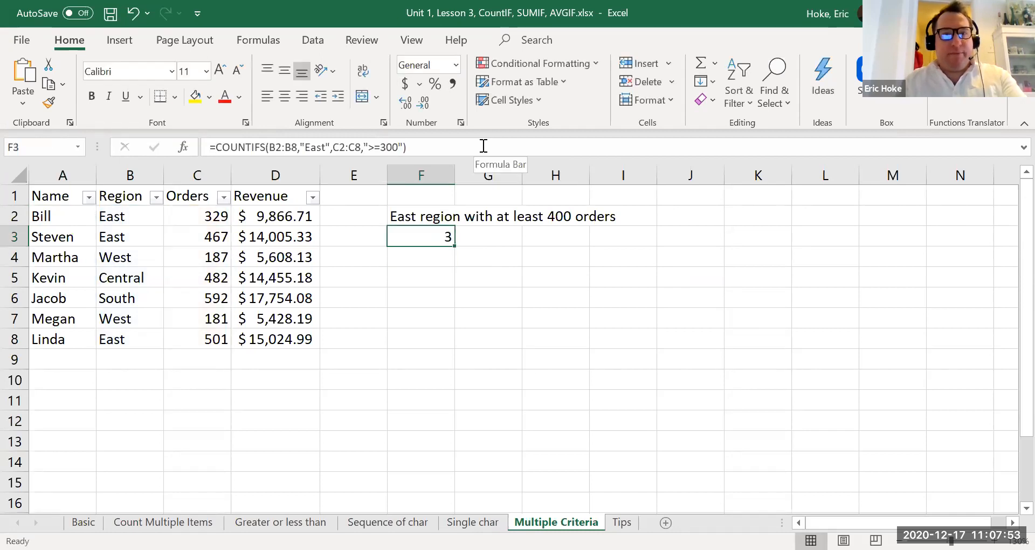
Set the orders criterion in the F3 COUNTIFS formula to ">=500".
left_click(387, 147)
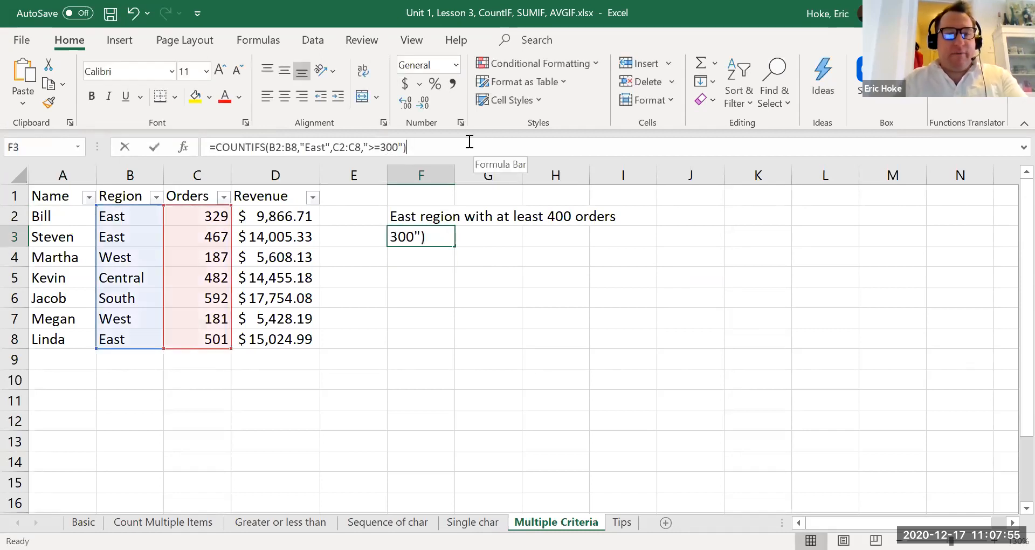
key("Left")
key("Left")
key("Left")
key("Left")
key("BackSpace")
type("5")
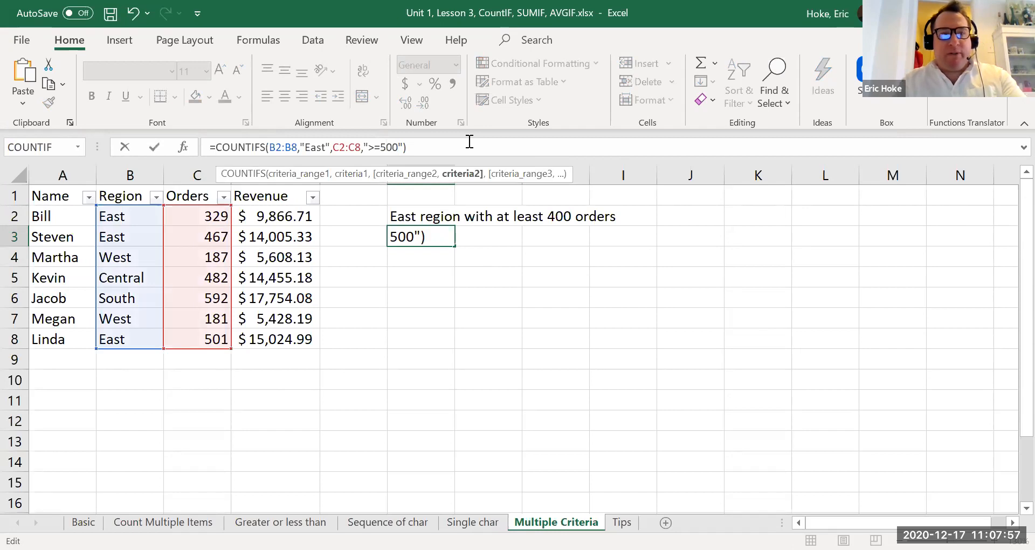
key("Return")
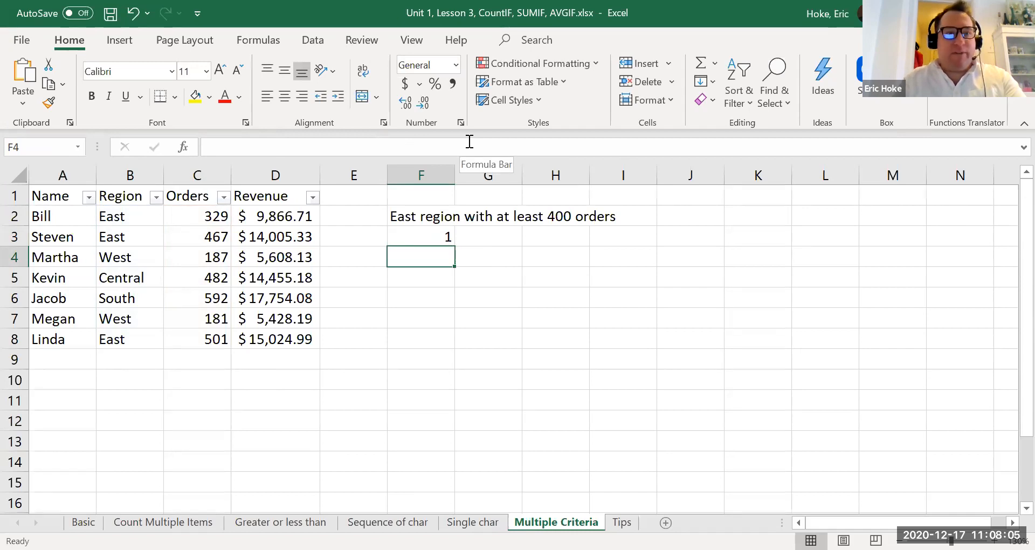
key("Up")
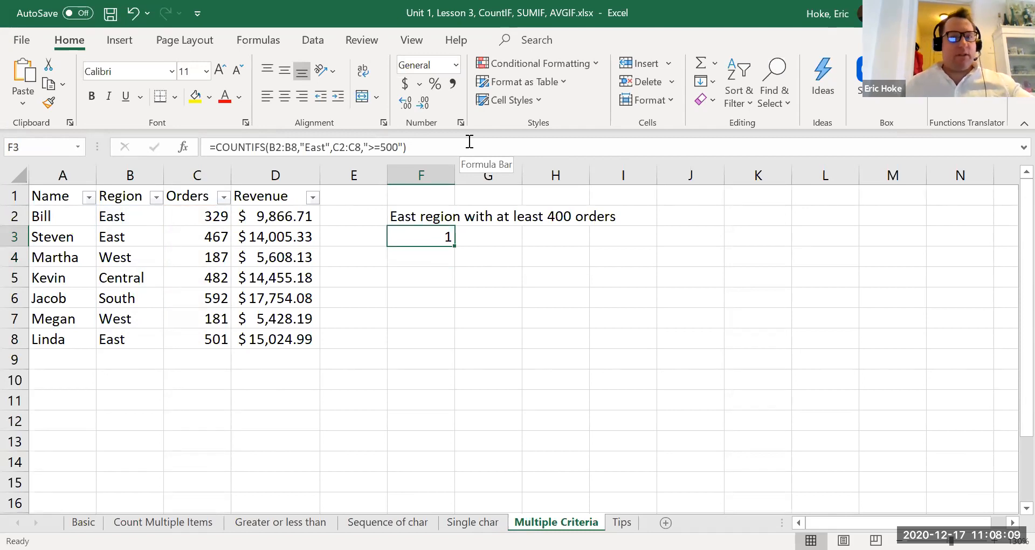
Restore the orders criterion in the F3 COUNTIFS formula to ">=400".
left_click(382, 151)
key("BackSpace")
type("4")
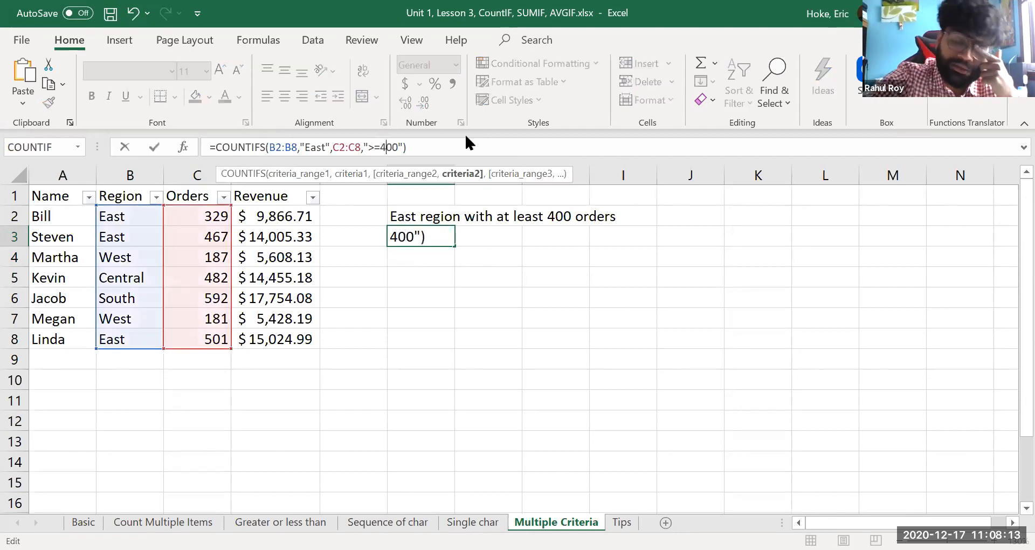
key("Return")
key("Up")
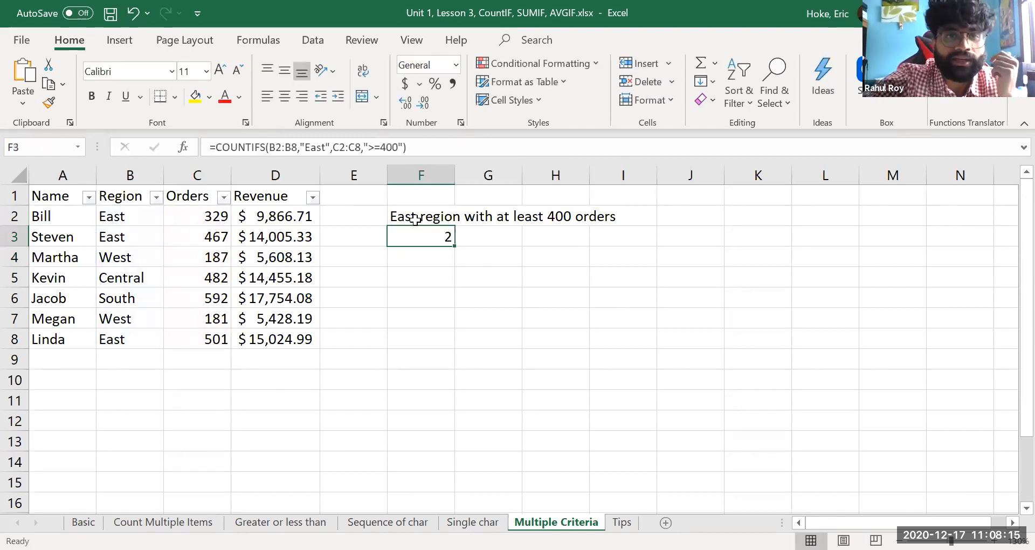
Remove the comma between "East" and C2:C8 in the F3 formula, and put it back.
left_click(335, 148)
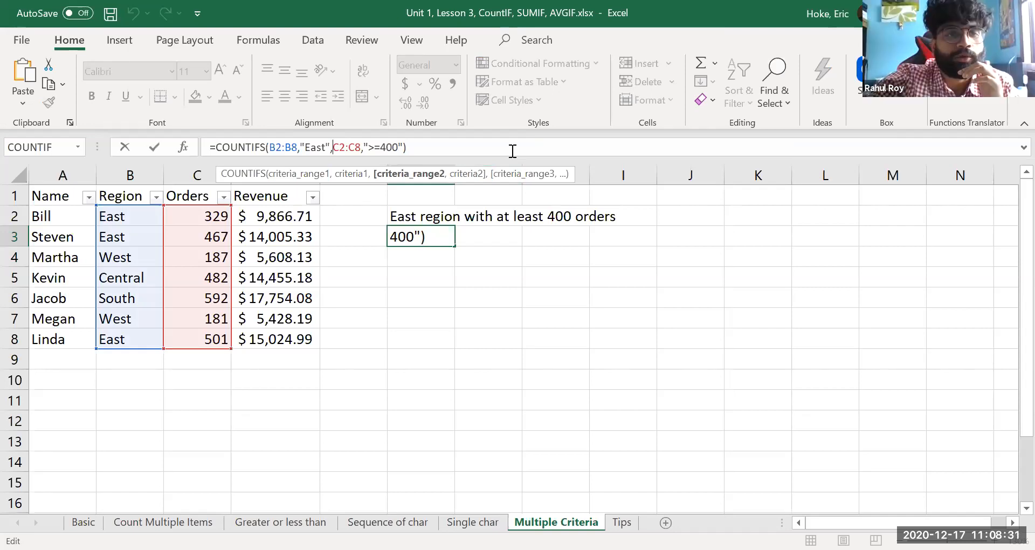
key("BackSpace")
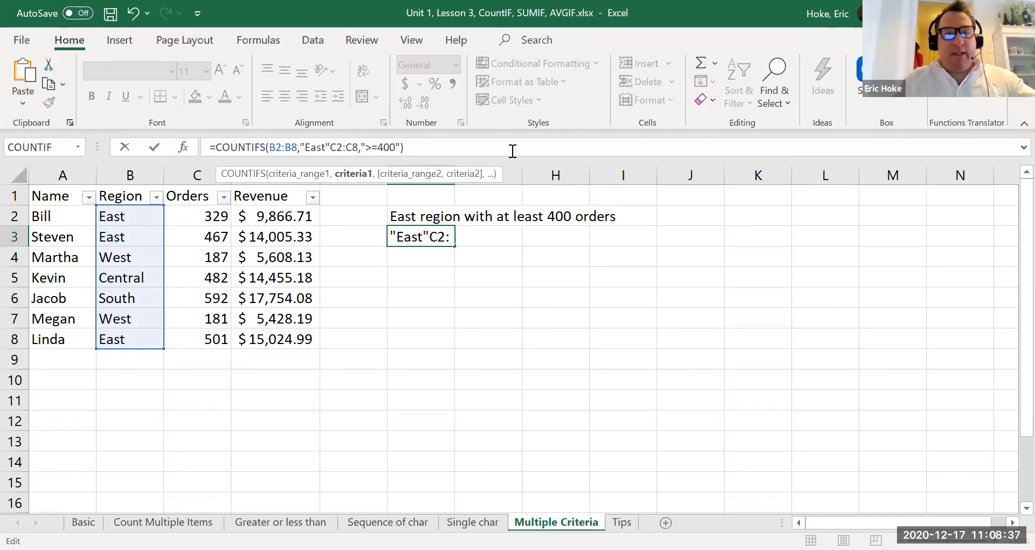
type(",")
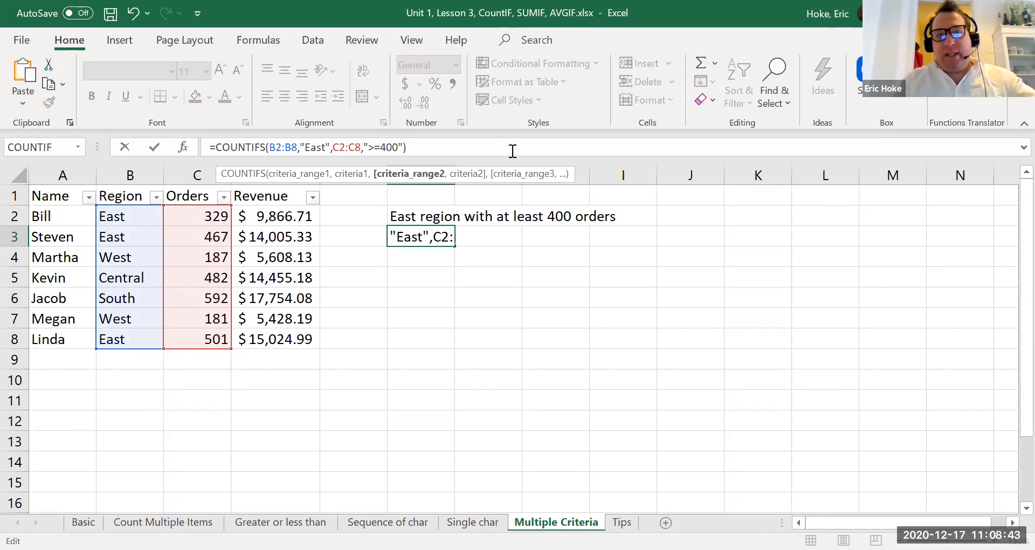
Try to use COUNTIF instead of COUNTIFS in F3 while keeping both ranges and criteria.
key("Left")
key("Left")
key("Left")
key("Left")
key("Left")
key("Left")
key("Left")
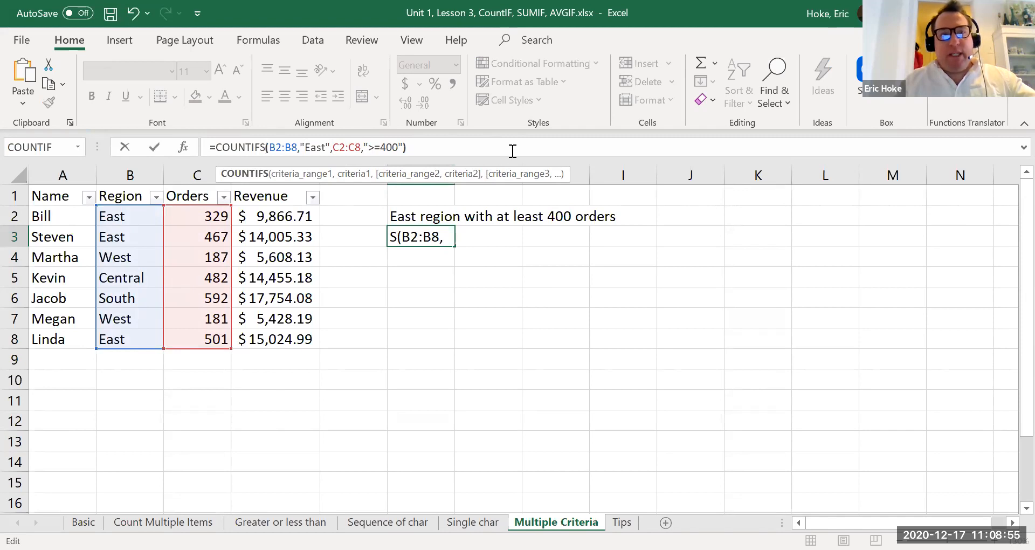
key("BackSpace")
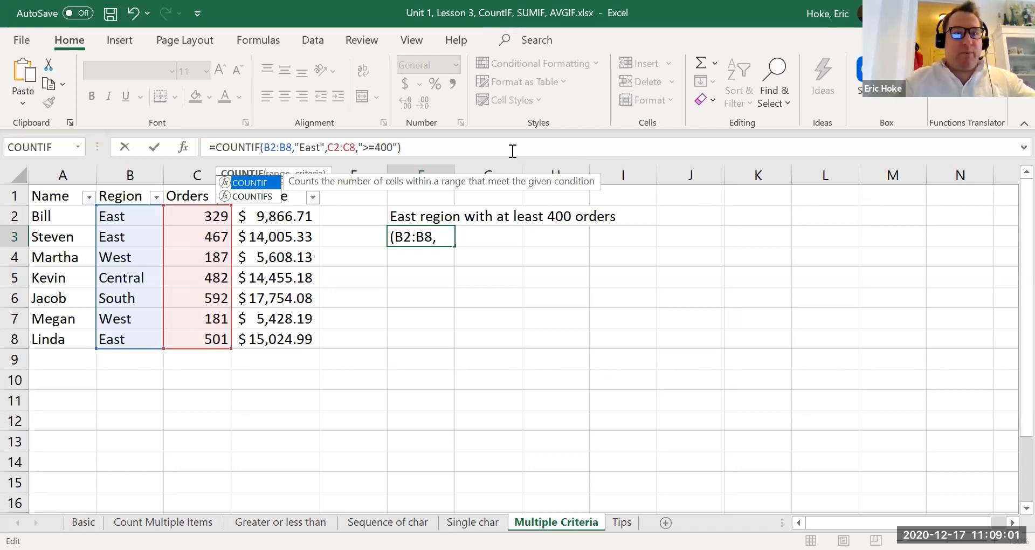
key("Return")
key("Up")
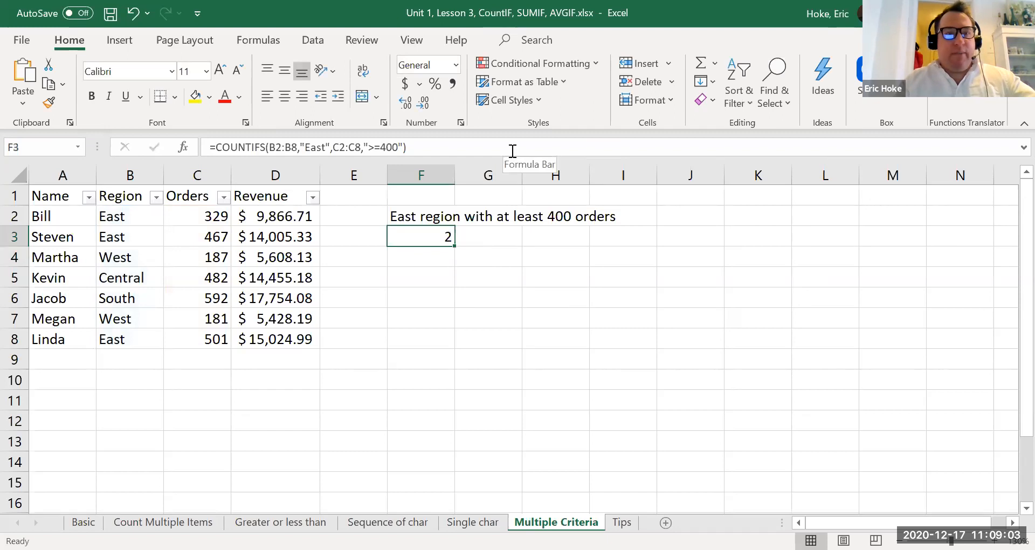
Change the region criterion in the F3 COUNTIFS formula to "South", keeping F3 selected.
left_click(316, 149)
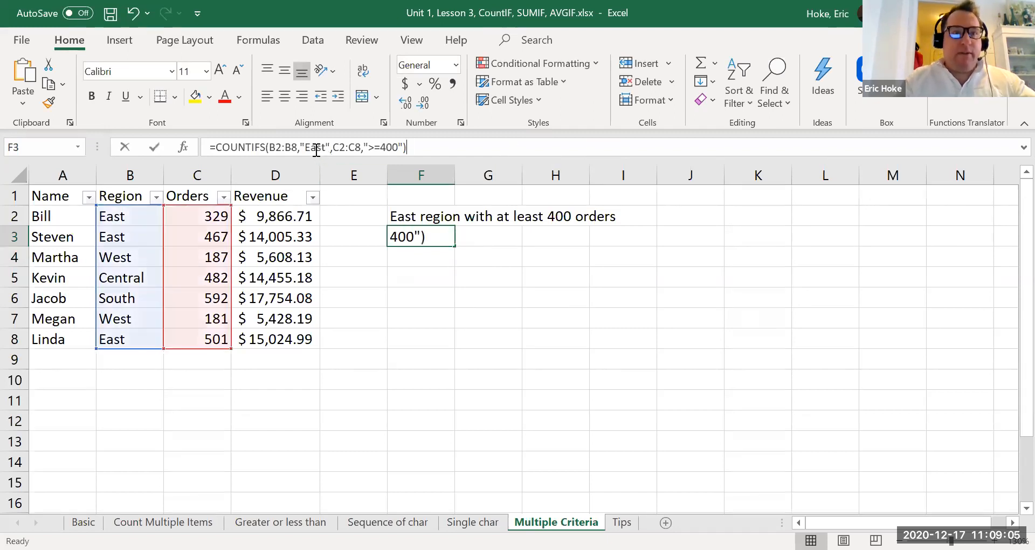
left_click(316, 149)
key("BackSpace")
key("BackSpace")
key("BackSpace")
key("BackSpace")
type("sOUTH")
key("BackSpace")
key("BackSpace")
key("BackSpace")
key("BackSpace")
key("BackSpace")
type("South")
key("Right")
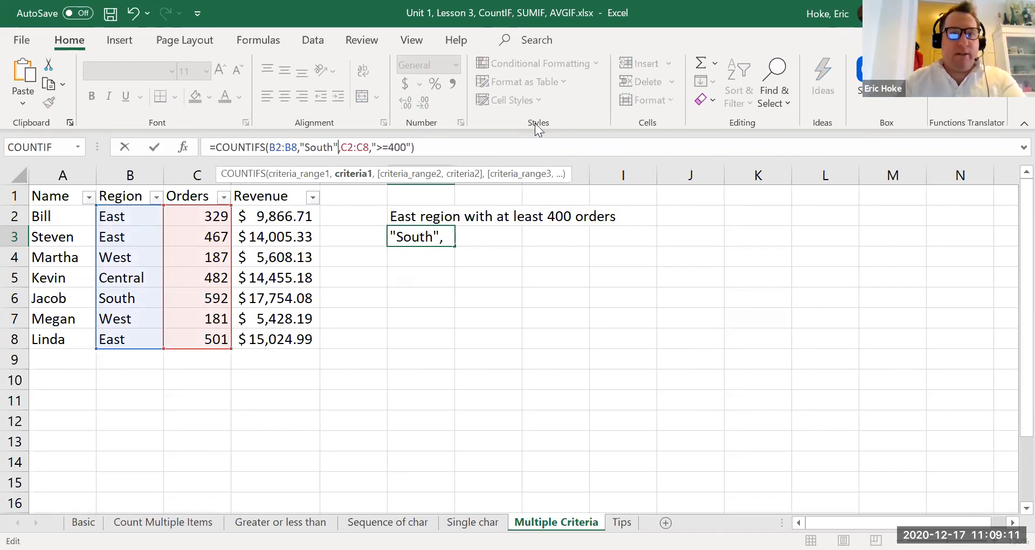
key("End")
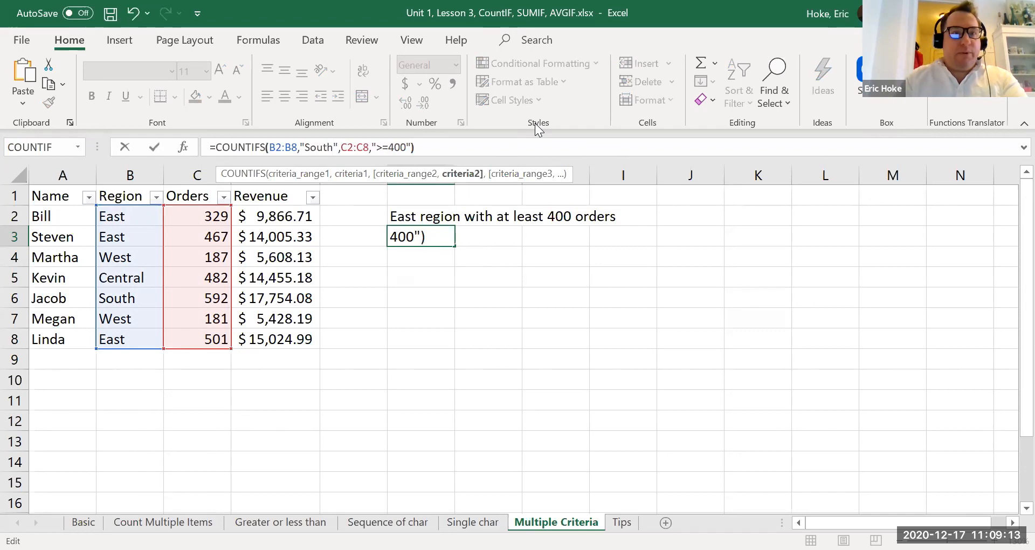
key("ctrl+Return")
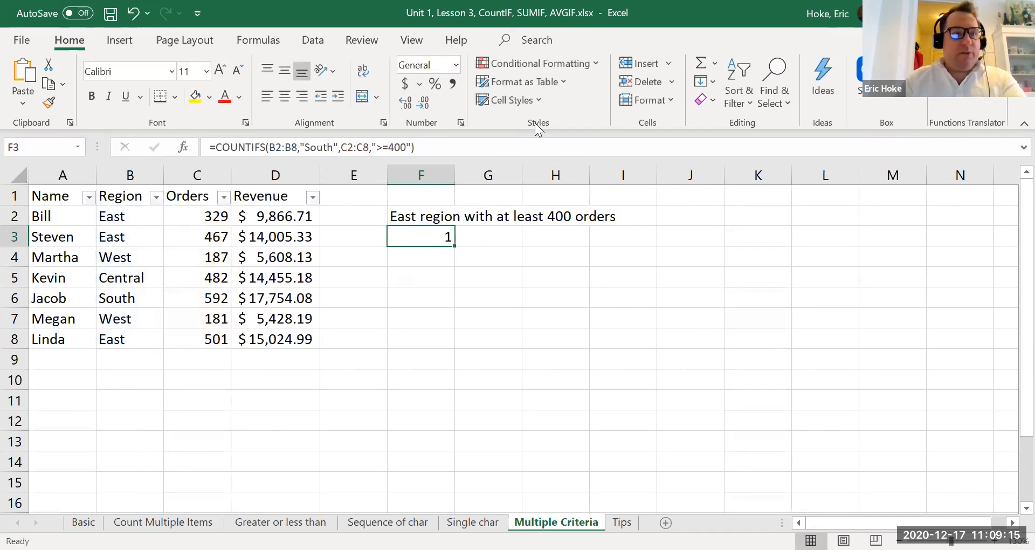
Check the South entry in the Region column against the formula's criteria and return to F3.
key("Down")
key("Down")
key("Left")
key("Left")
key("Left")
key("Left")
key("Down")
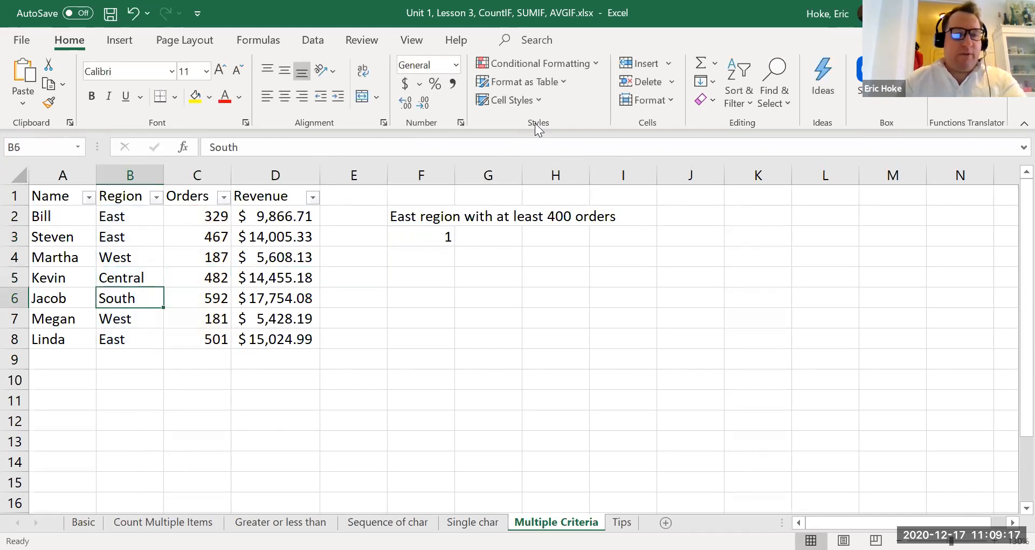
key("Right")
key("Right")
key("Right")
key("Right")
key("Up")
key("Up")
key("Up")
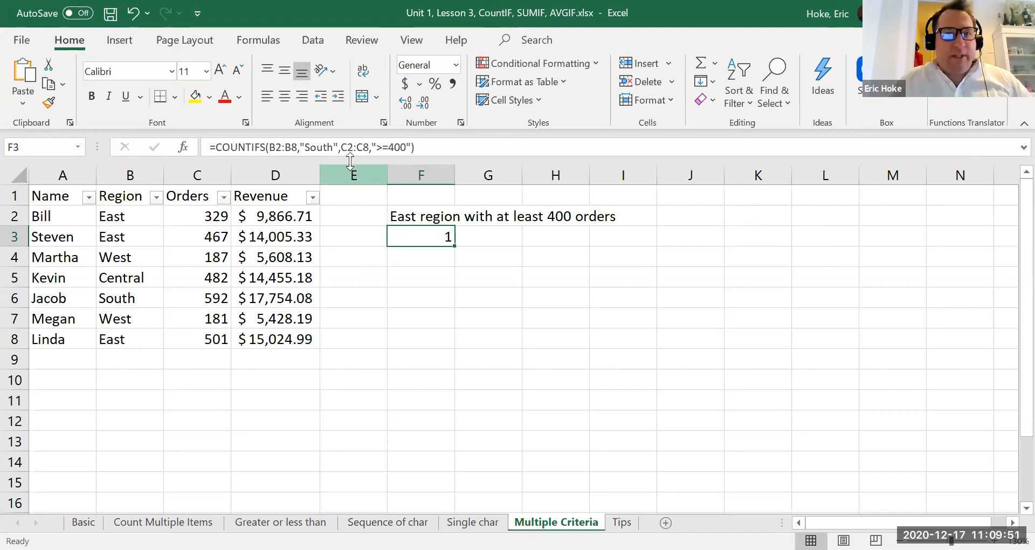
Add "East" directly after "South" in the region criterion of the F3 COUNTIFS formula.
left_click(338, 147)
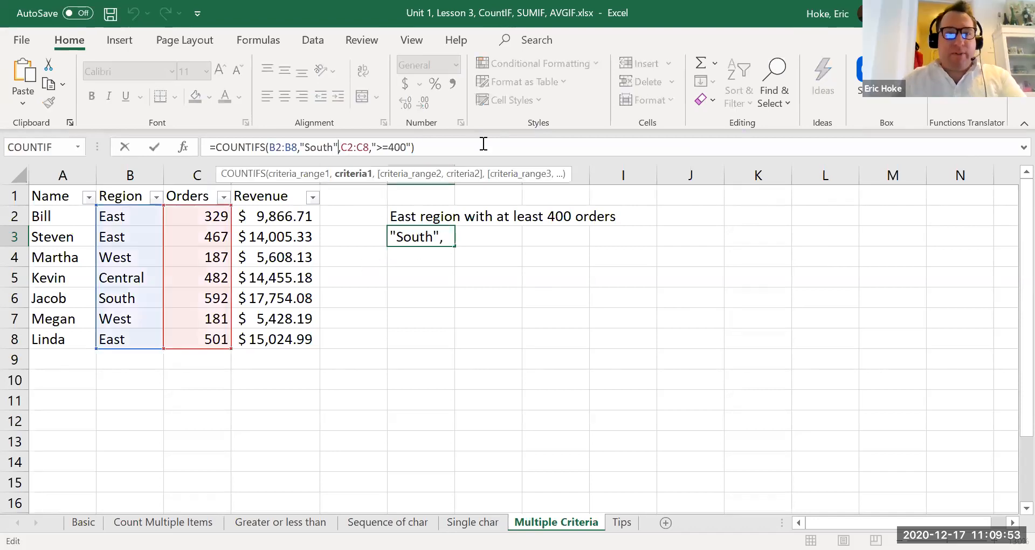
type("\"East")
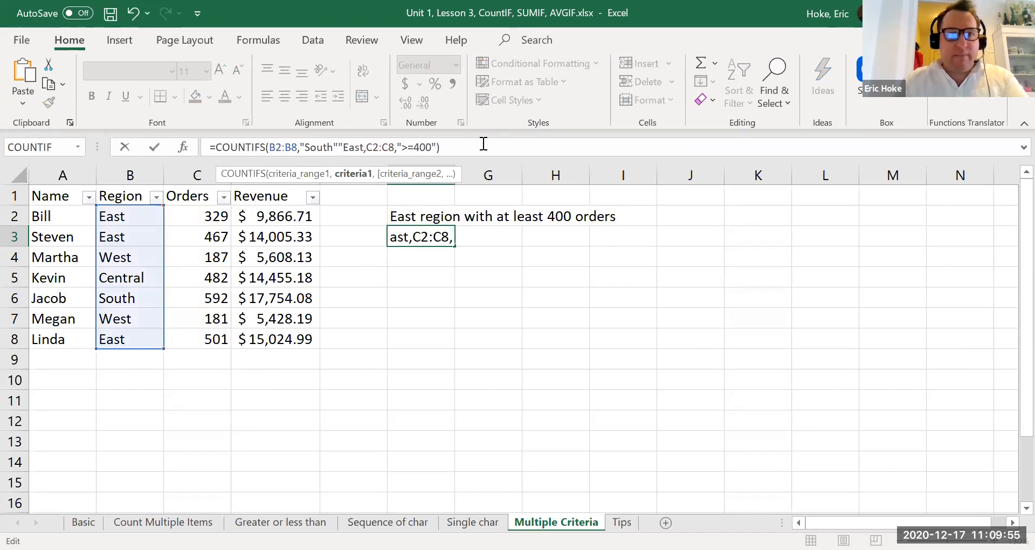
type("\"")
key("Left")
key("Left")
key("Left")
key("Left")
key("Left")
key("Left")
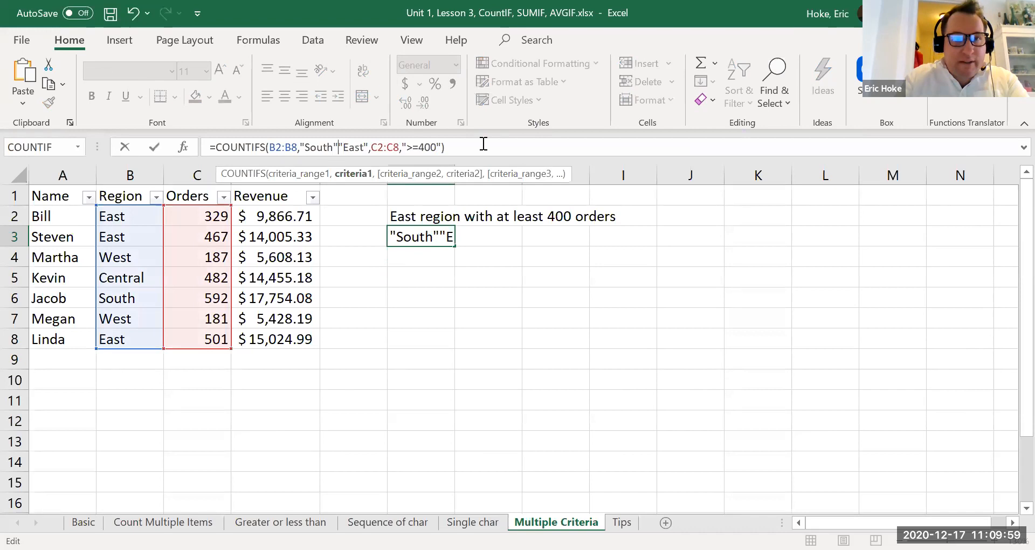
key("Return")
key("Up")
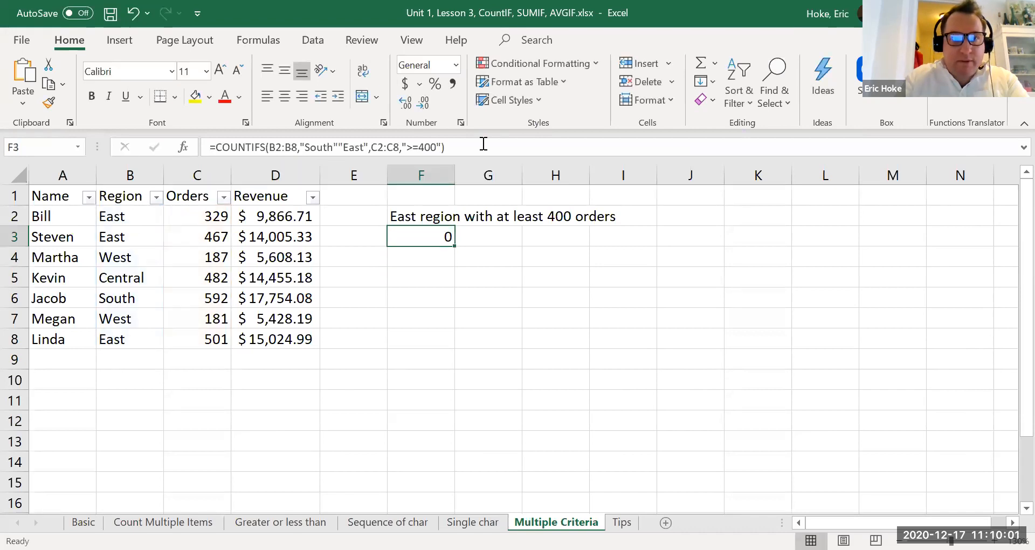
Set the orders criterion in the F3 formula with both South and East to ">=500".
left_click(423, 146)
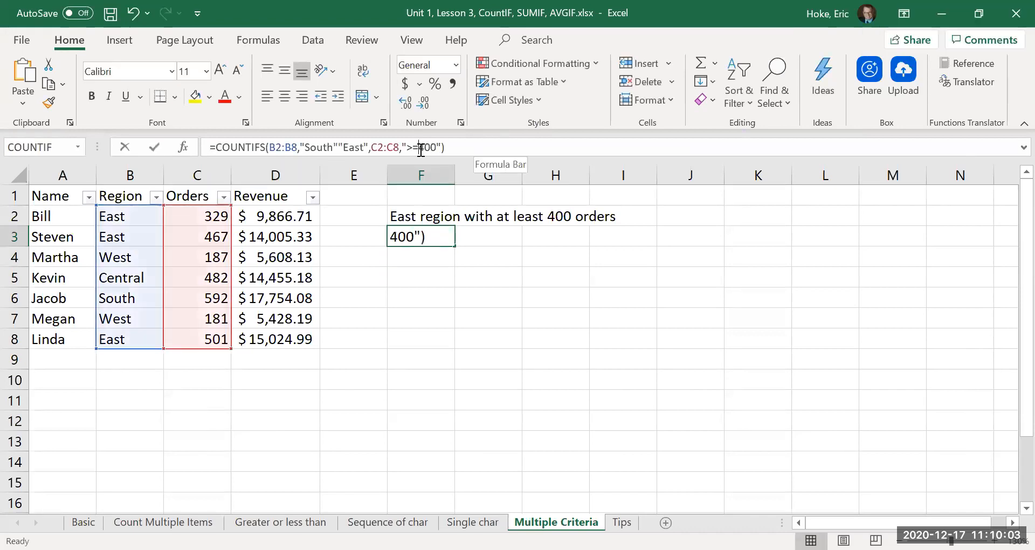
key("BackSpace")
type("5")
key("Return")
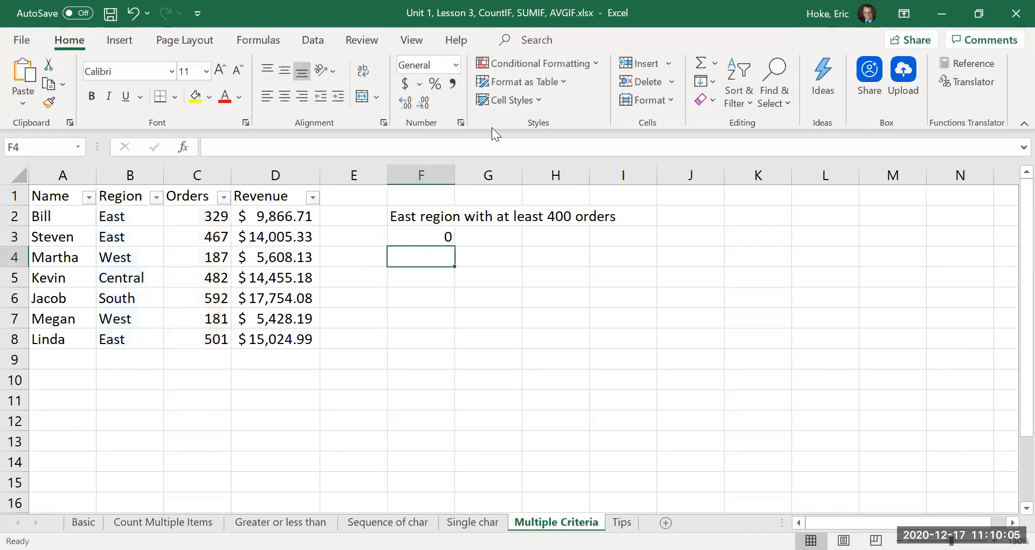
Try to separate "South" and "East" with a comma in the region criterion of the F3 COUNTIFS formula.
key("Up")
left_click(364, 149)
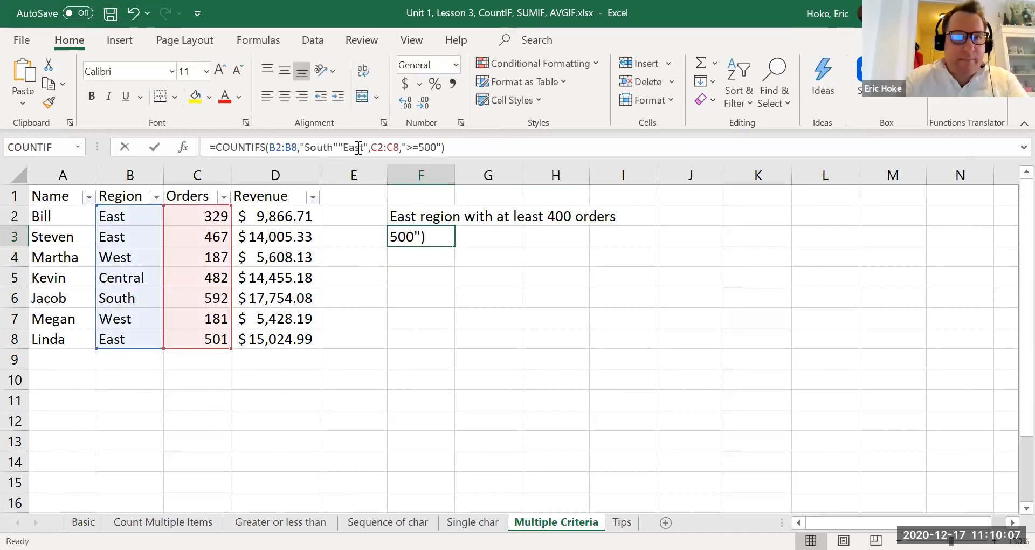
key("Left")
key("Left")
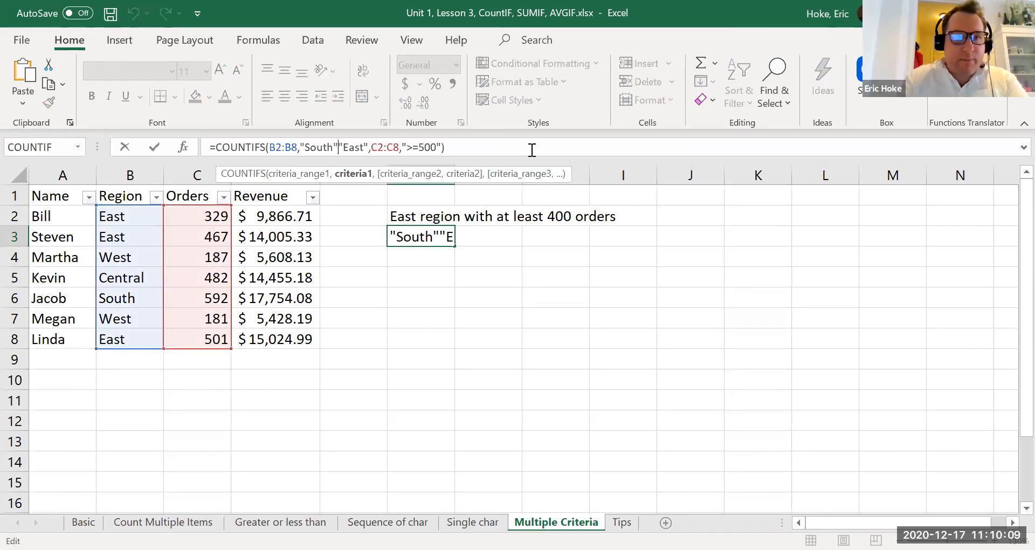
type(",")
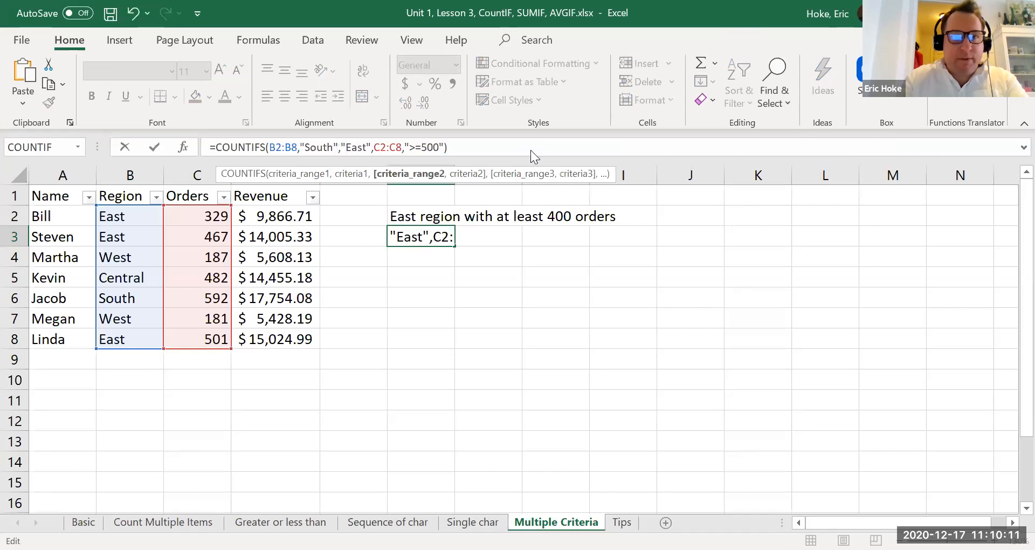
key("Return")
key("Return")
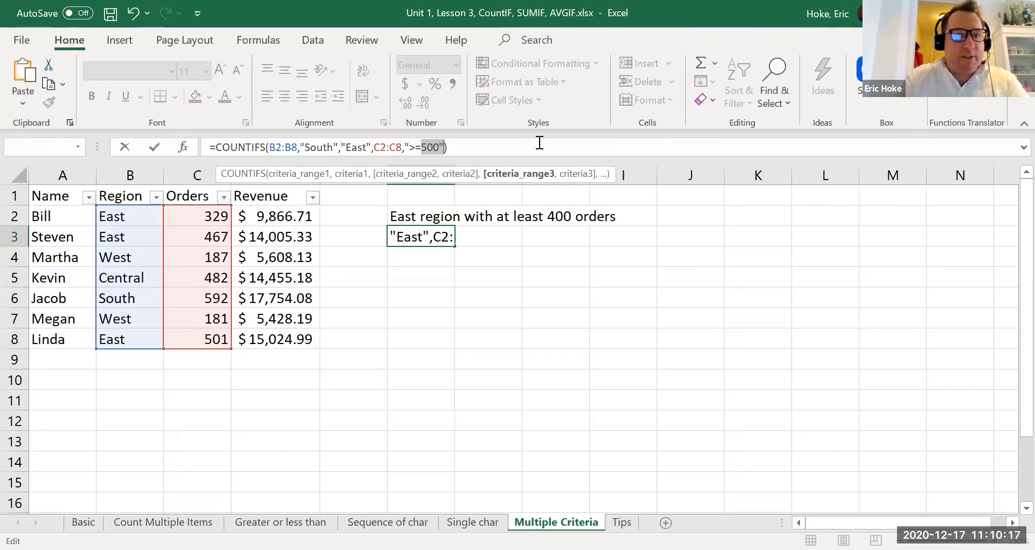
Remove the comma between "South" and "East" in the F3 formula.
left_click(537, 142)
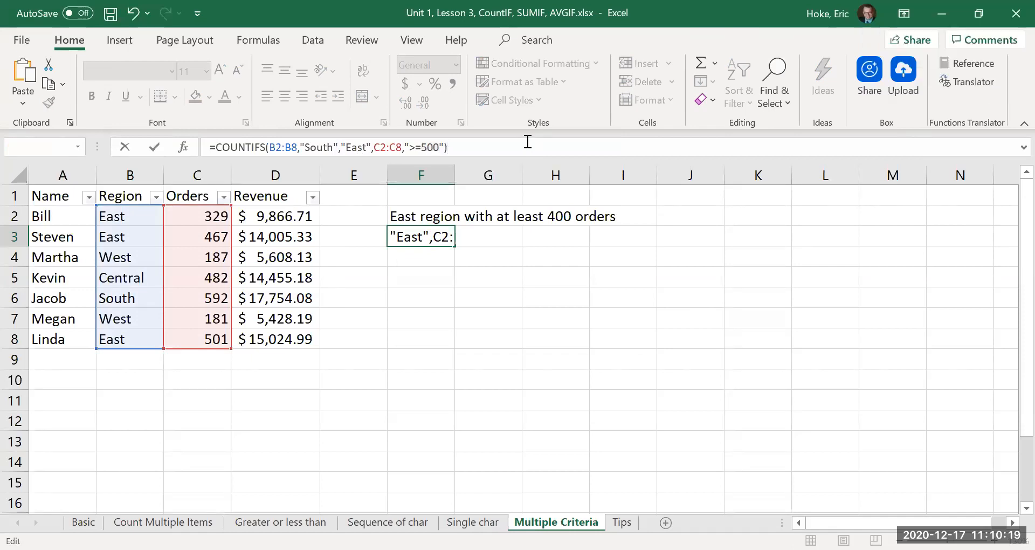
left_click(342, 148)
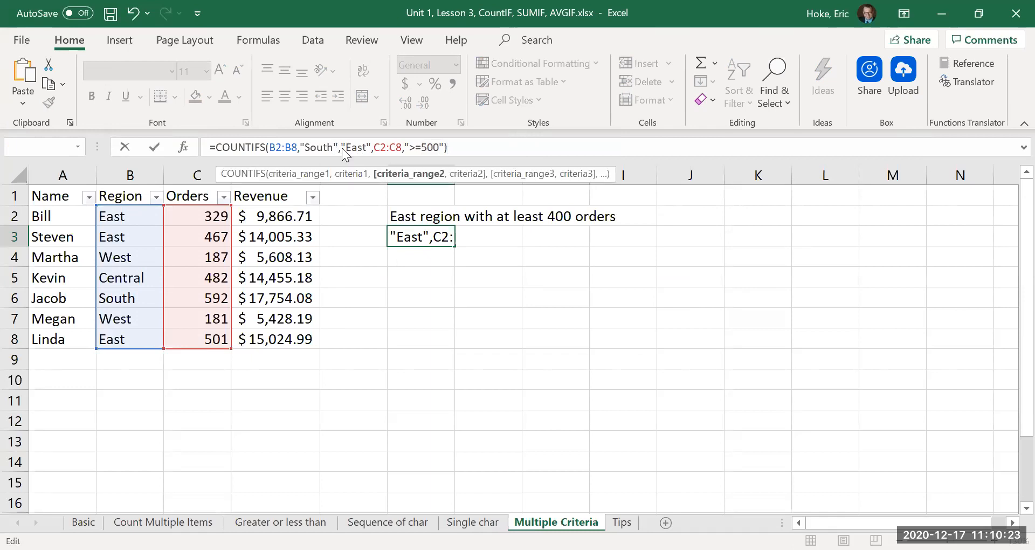
key("BackSpace")
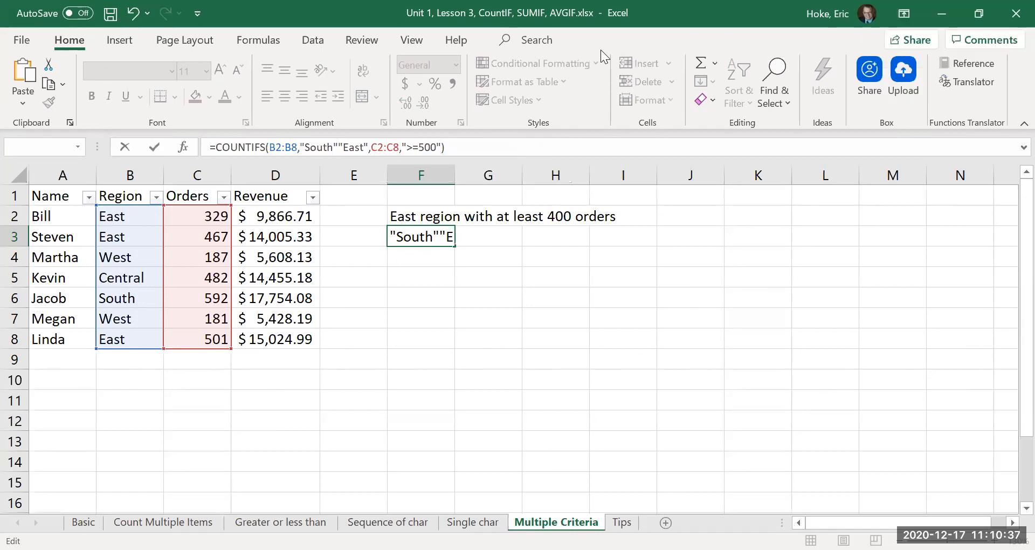
Try to nest an AND function inside the F3 COUNTIFS formula, directly before the B2:B8 range.
left_click(826, 86)
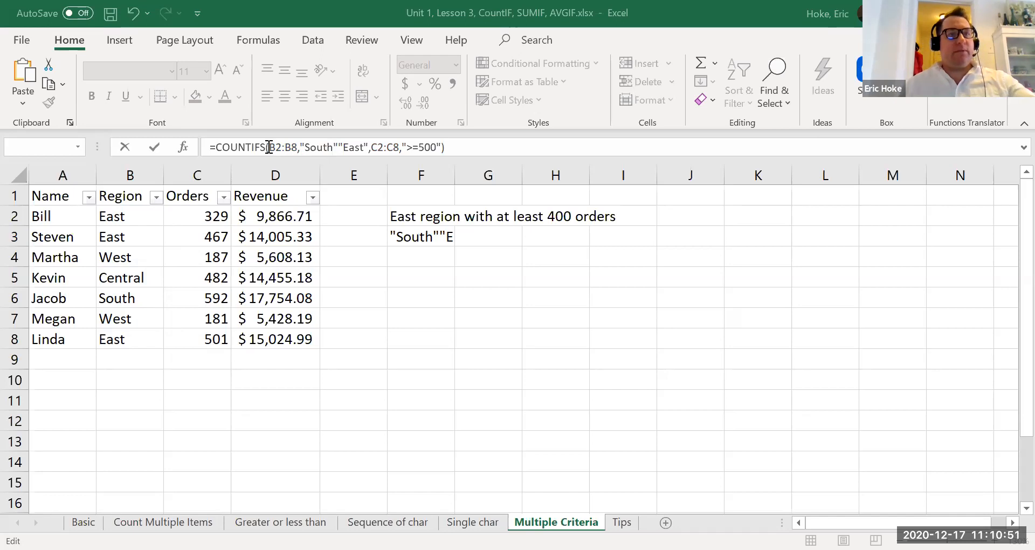
left_click(339, 147)
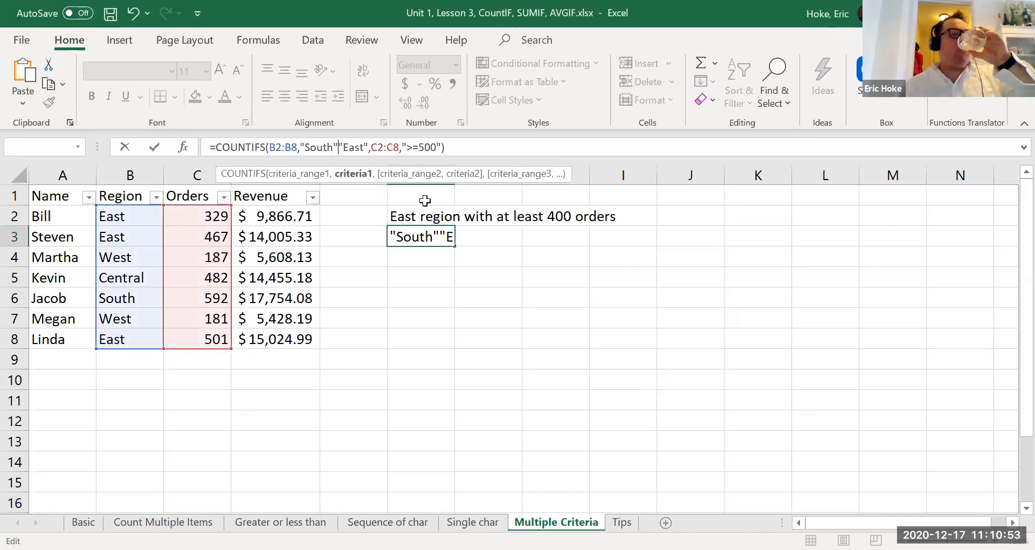
left_click(268, 147)
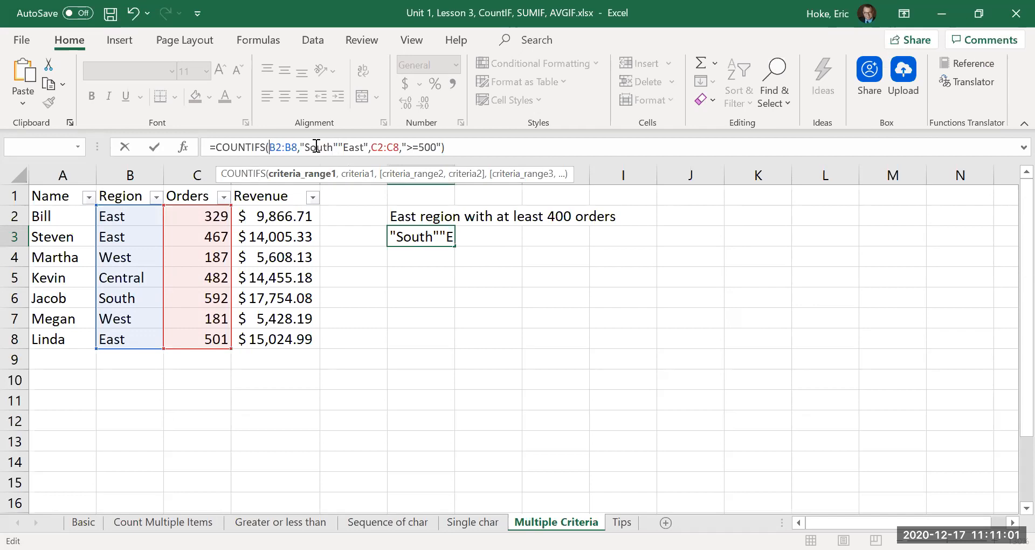
type("a")
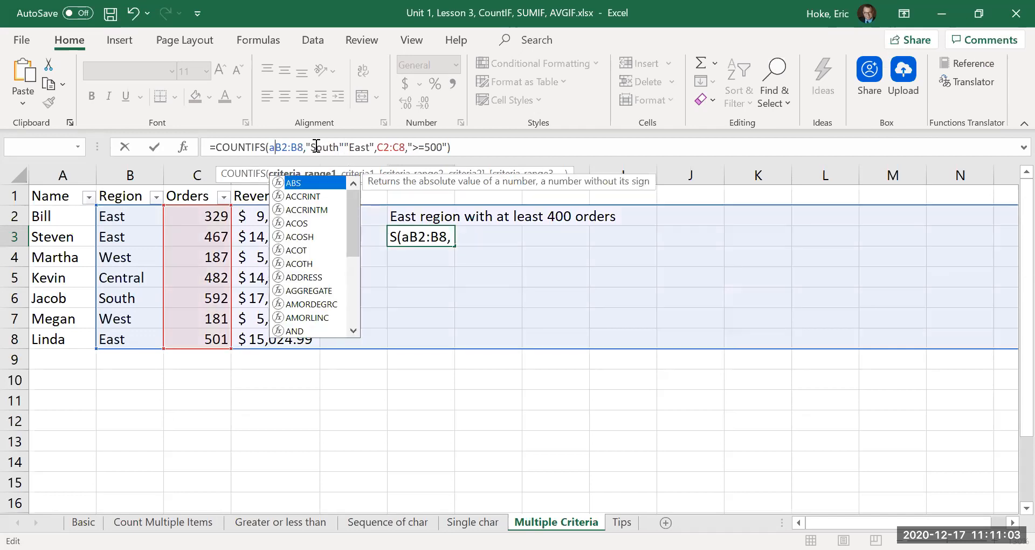
type("nd")
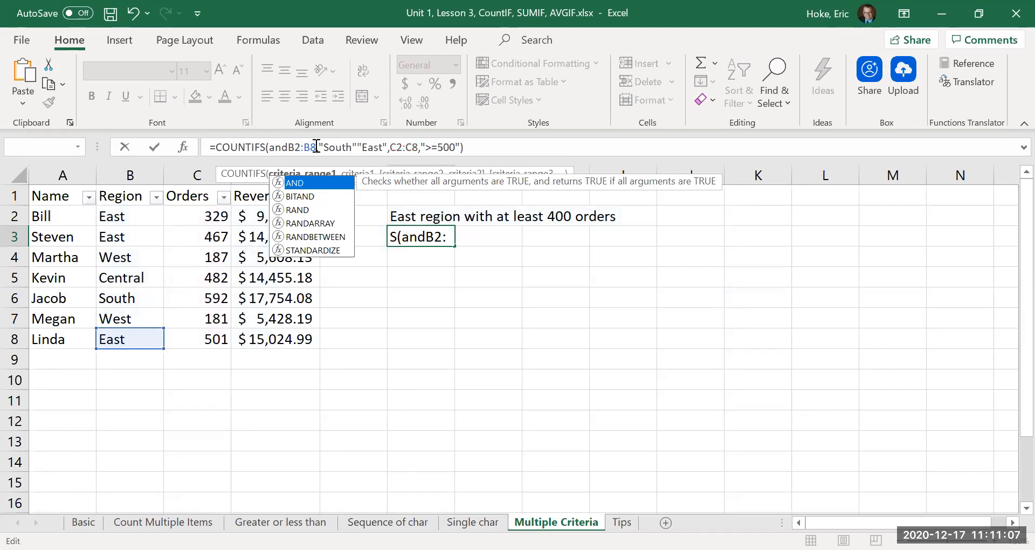
type("(")
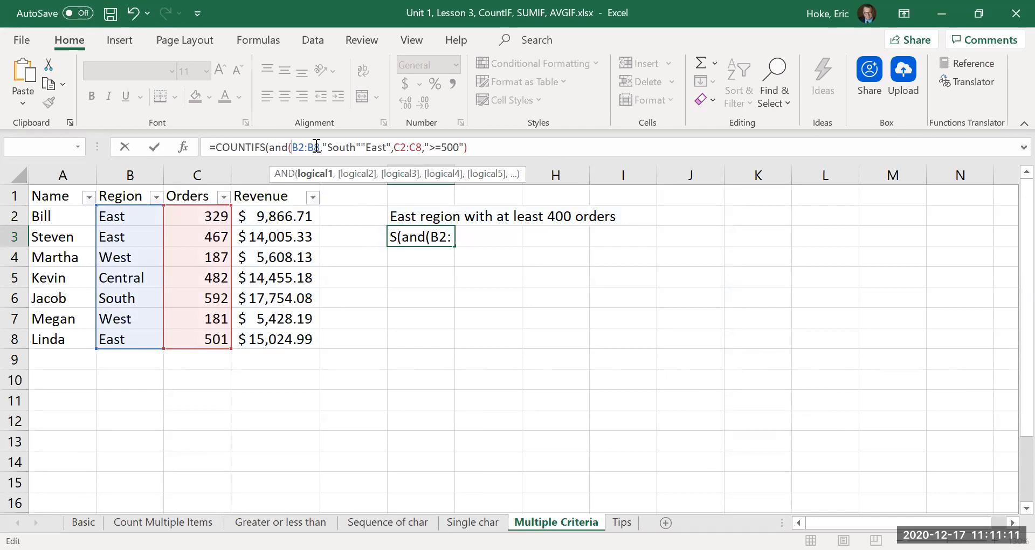
Delete the "and(" text before B2:B8 in the F3 formula.
key("BackSpace")
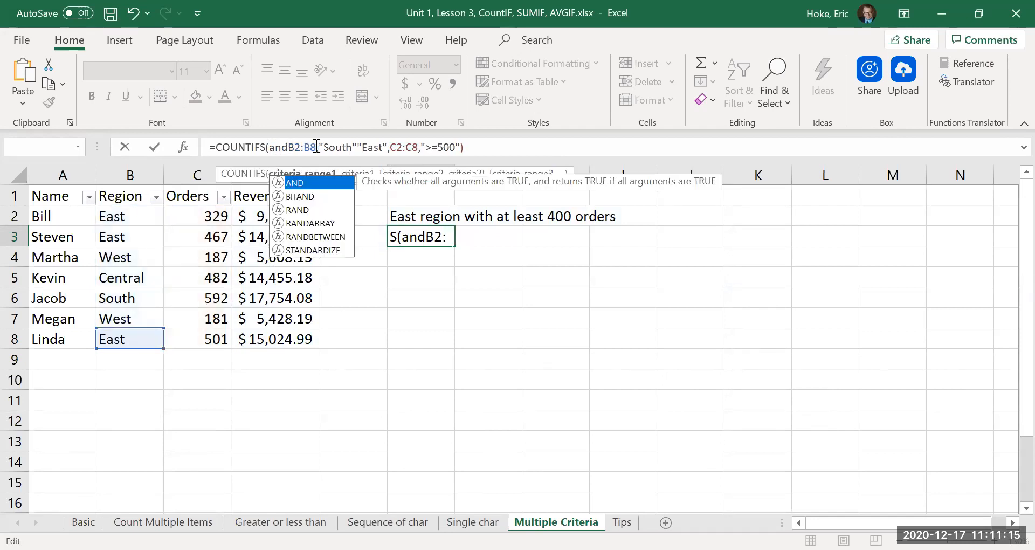
key("BackSpace")
key("BackSpace")
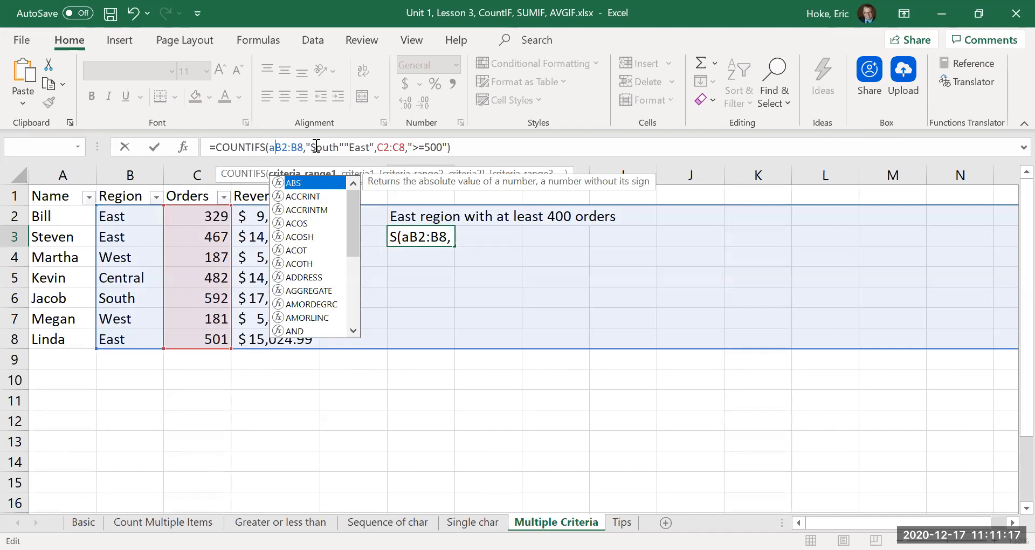
key("BackSpace")
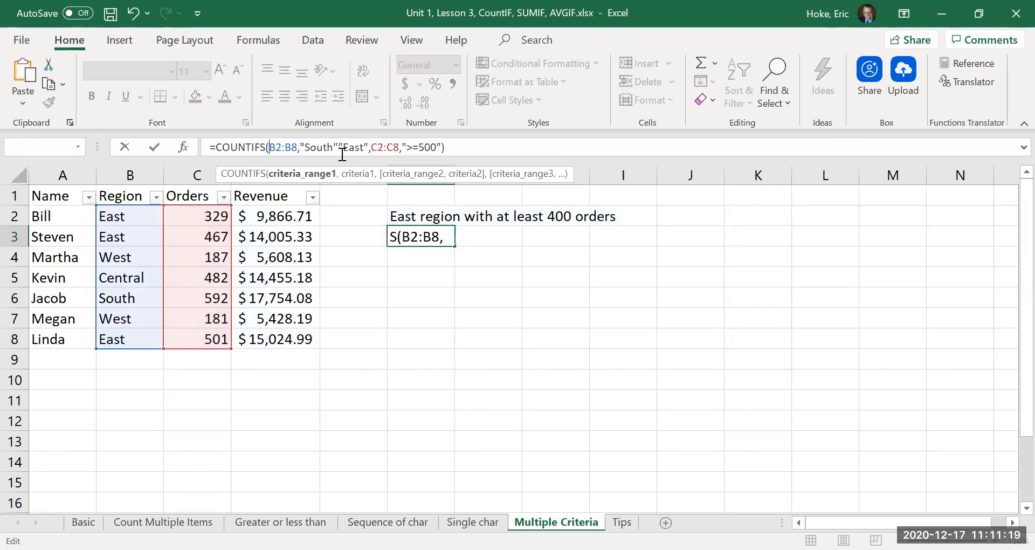